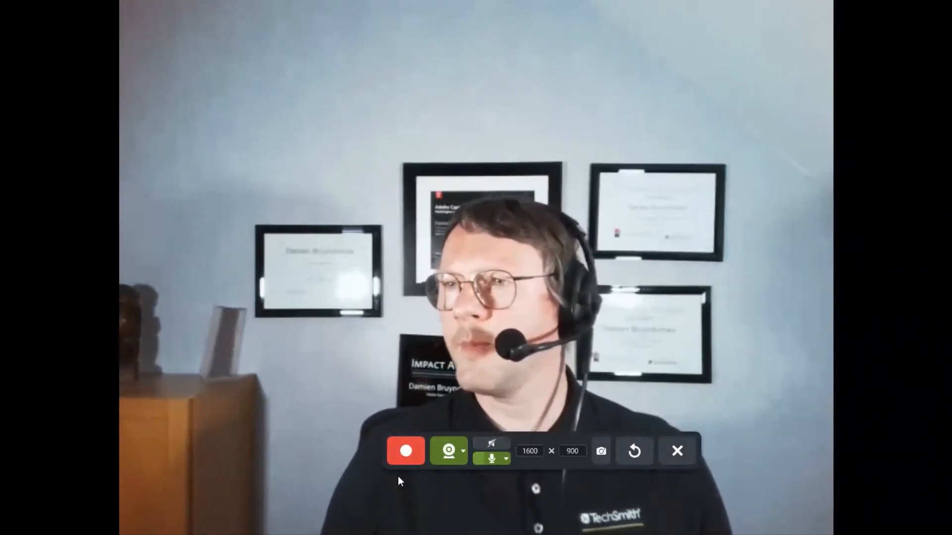
Start the video recording with the webcam on, and switch the webcam off during recording to show the screen
left_click(408, 451)
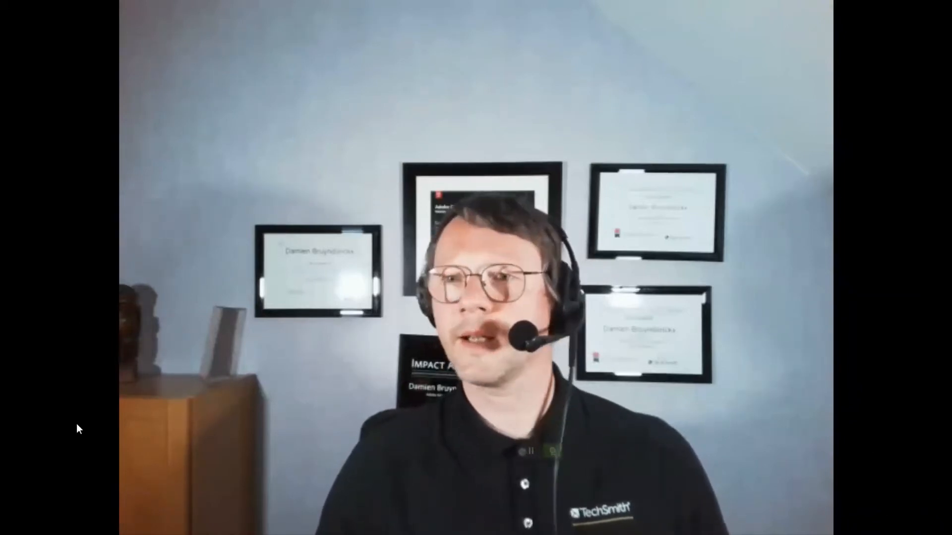
left_click(552, 451)
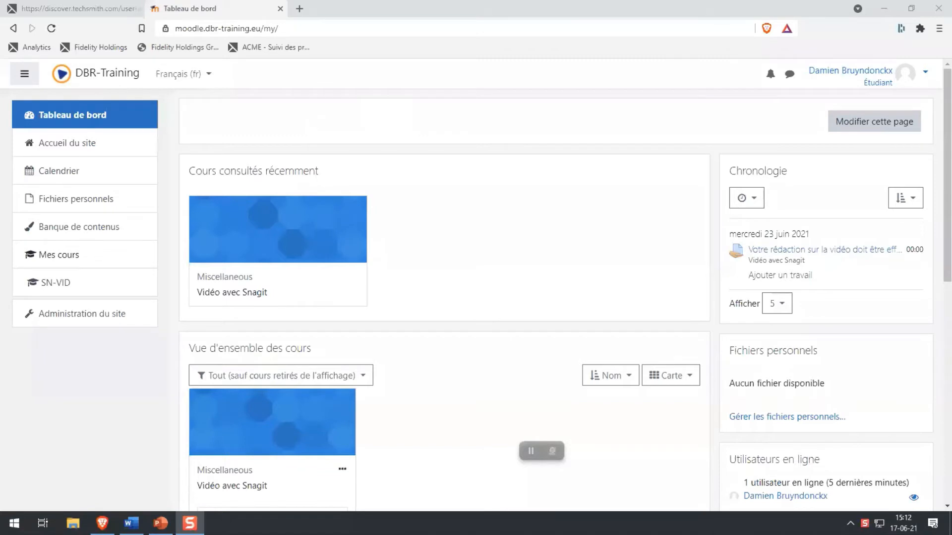
Open the assignment "Votre rédaction sur la vidéo" in the course "Vidéo avec Snagit" and start adding a submission
left_click(235, 301)
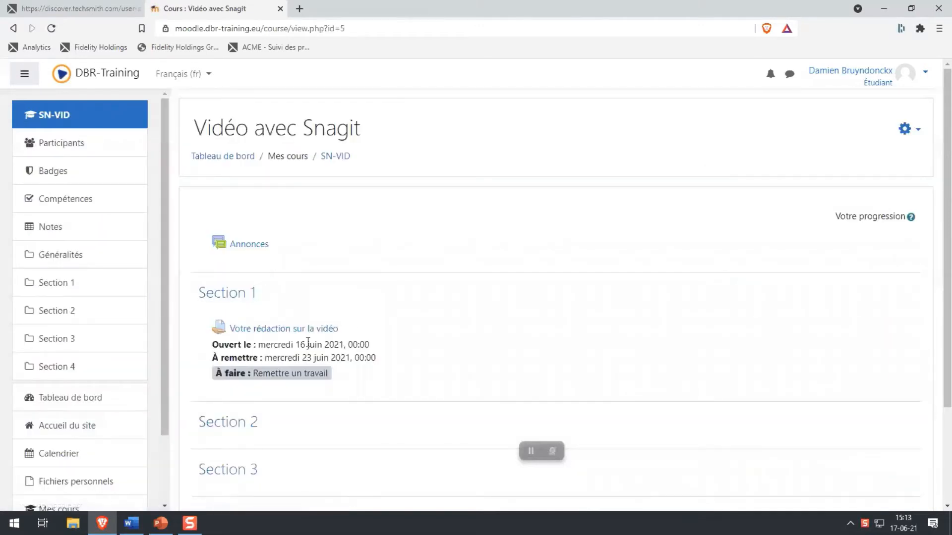
left_click(283, 330)
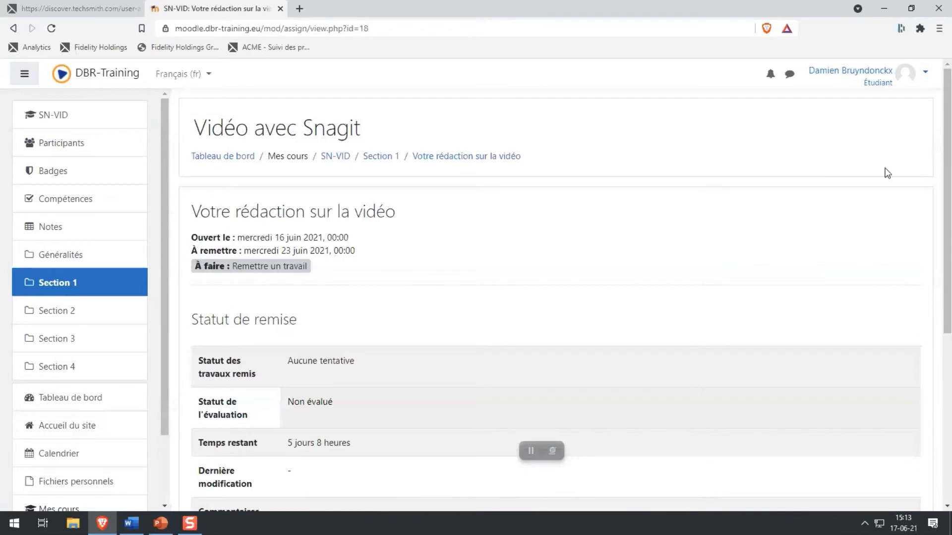
scroll(936, 129, "down", 2)
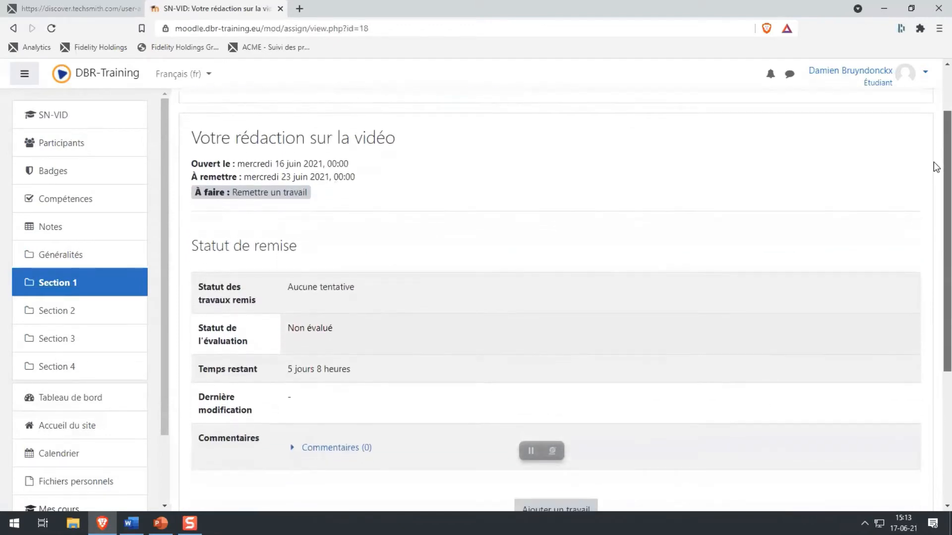
scroll(936, 202, "down", 1)
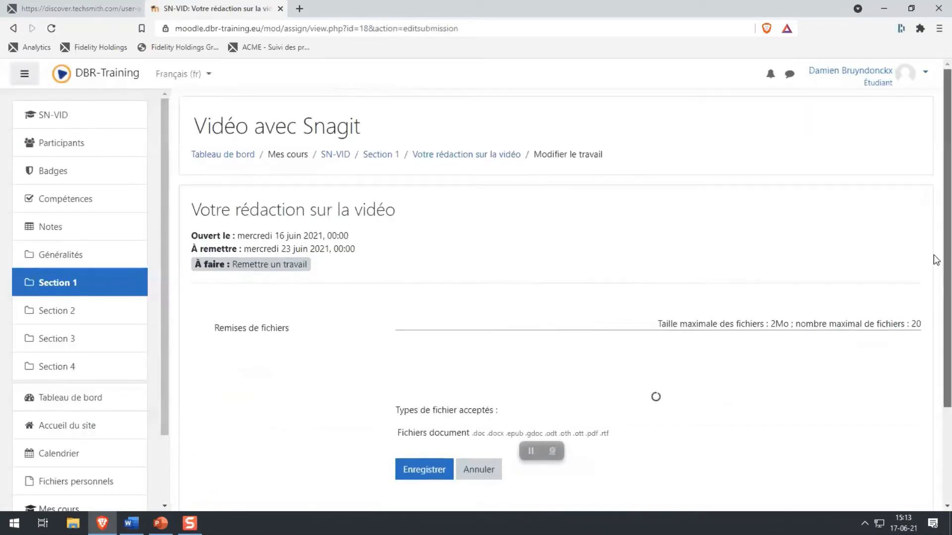
scroll(933, 228, "down", 2)
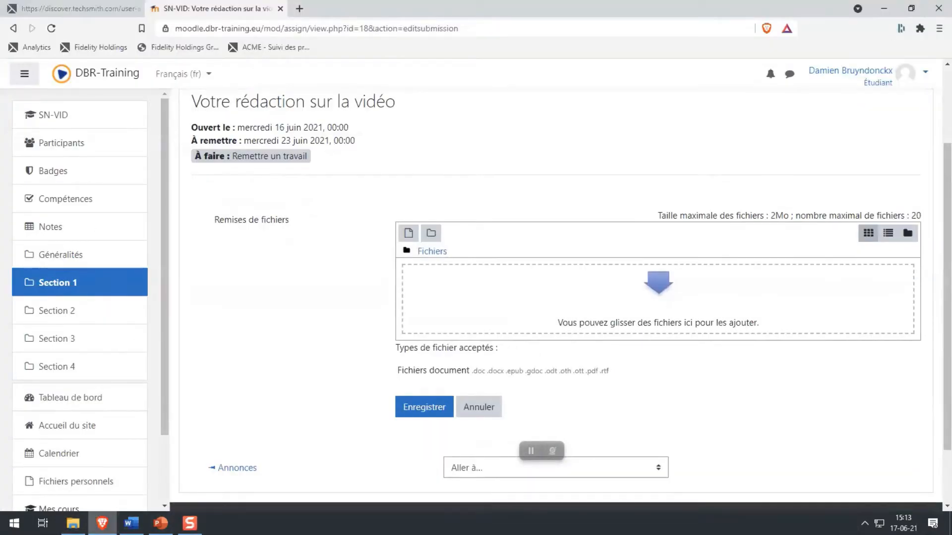
Add RedactionVideo.docx from the SnagitVideos folder to the assignment's file submissions and save the submission
key("super+e")
left_click(911, 8)
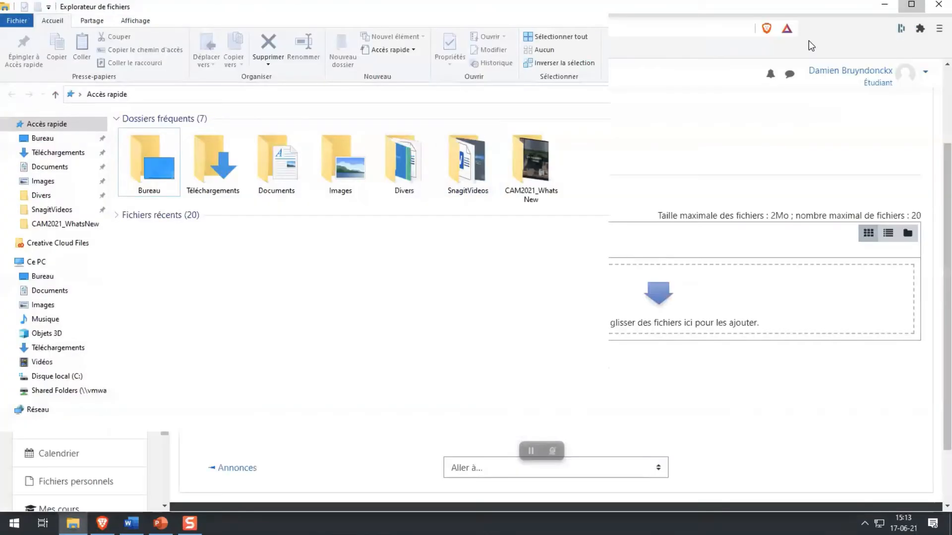
left_click(56, 214)
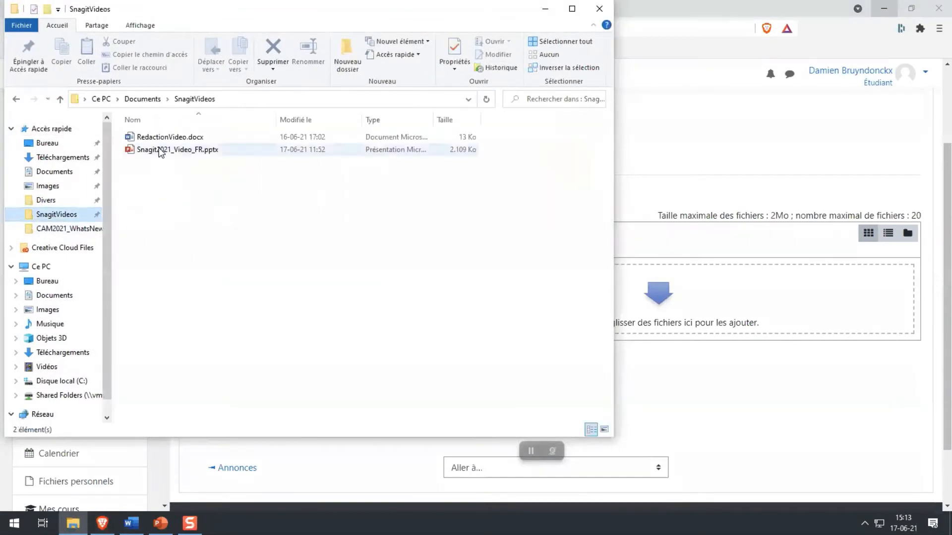
left_click(160, 140)
left_click_drag(160, 140, 693, 302)
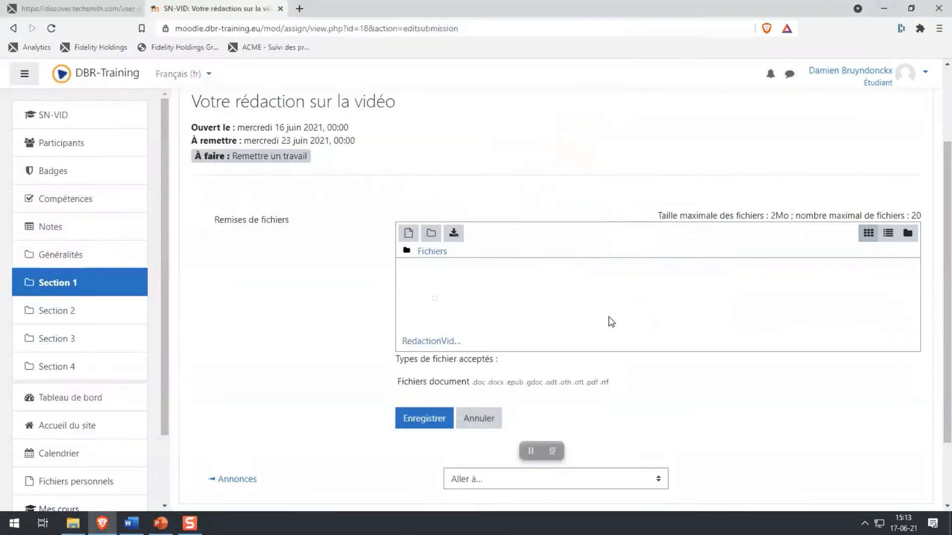
left_click(433, 419)
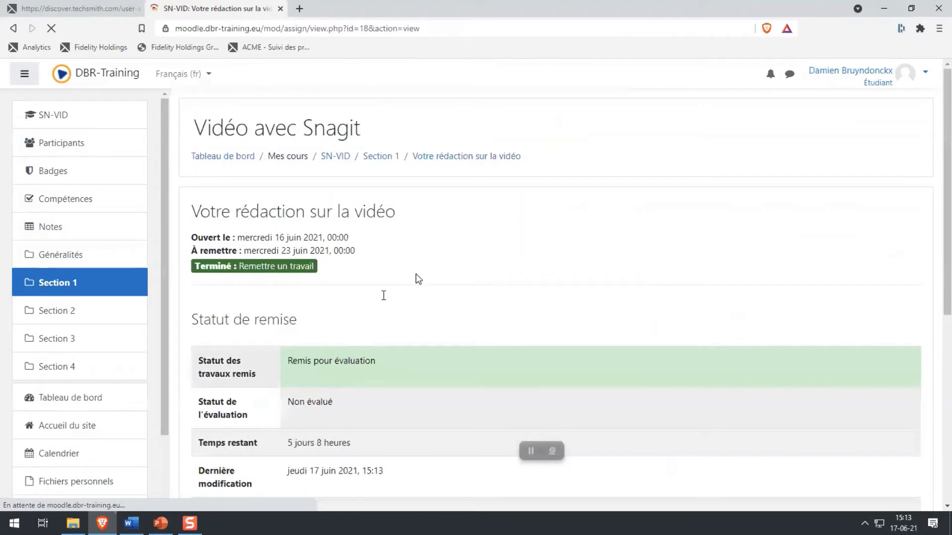
left_click_drag(943, 146, 943, 163)
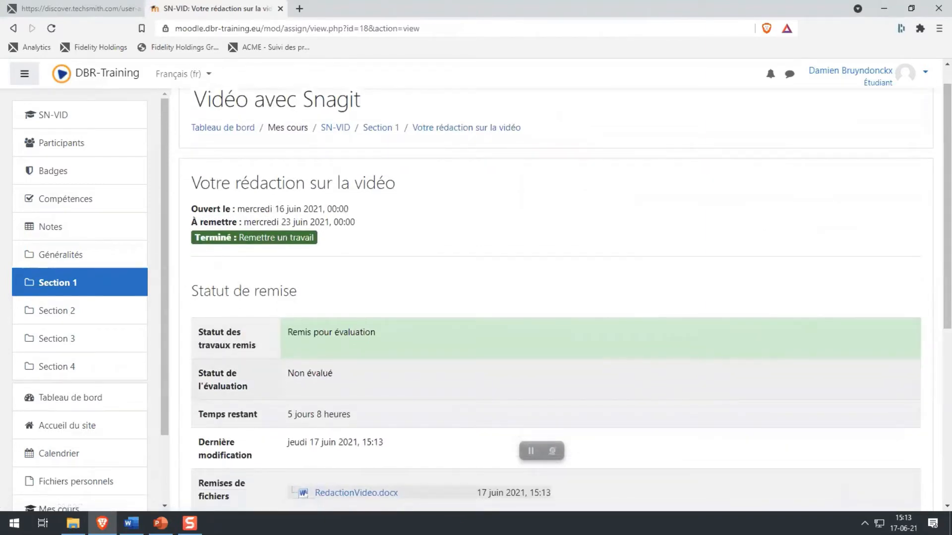
Switch the recording back to the webcam and end the recording
left_click(553, 451)
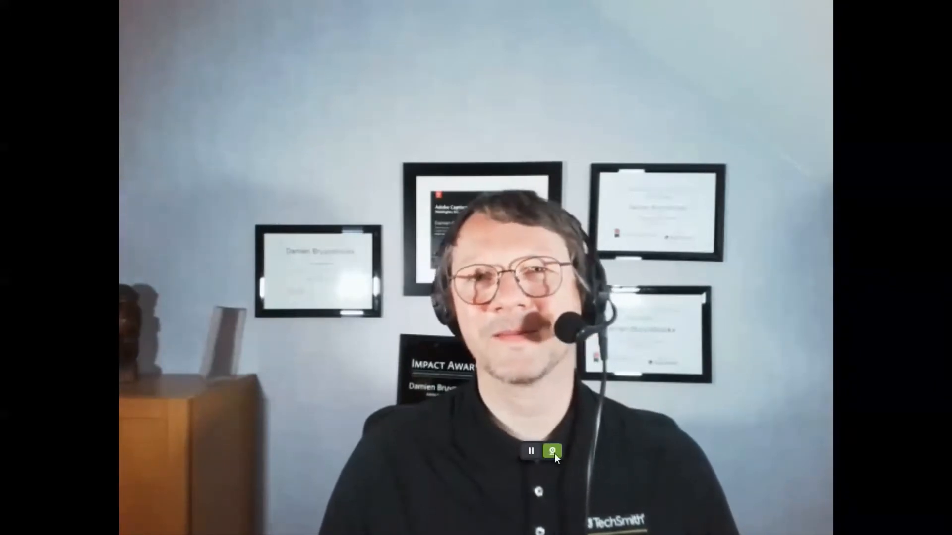
left_click(529, 452)
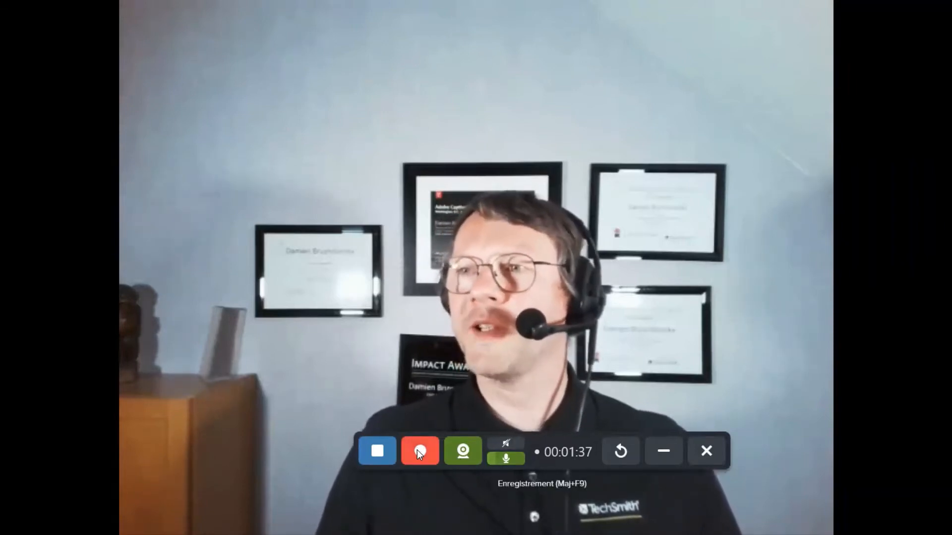
left_click(382, 452)
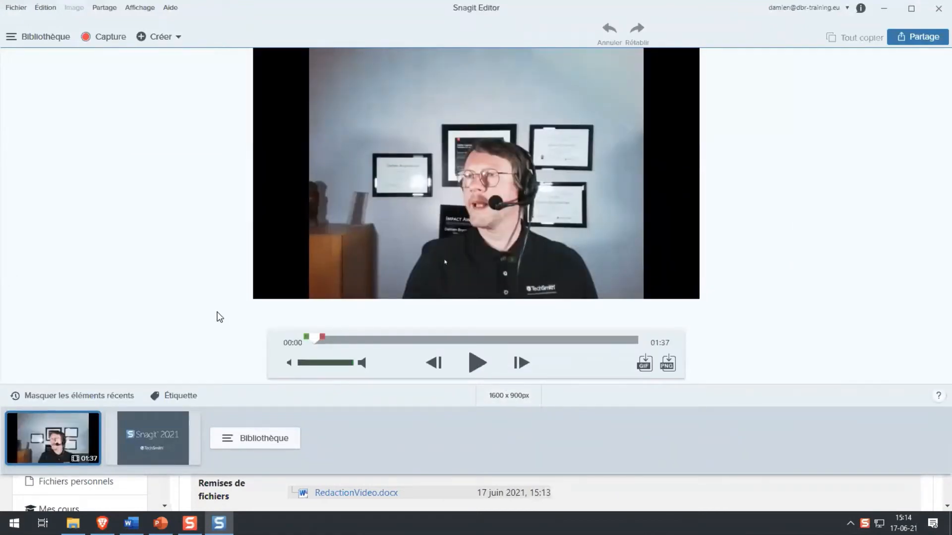
Maximize the editor and look at the Snagit 2021 image's editing tools, returning to the recorded video
left_click(914, 20)
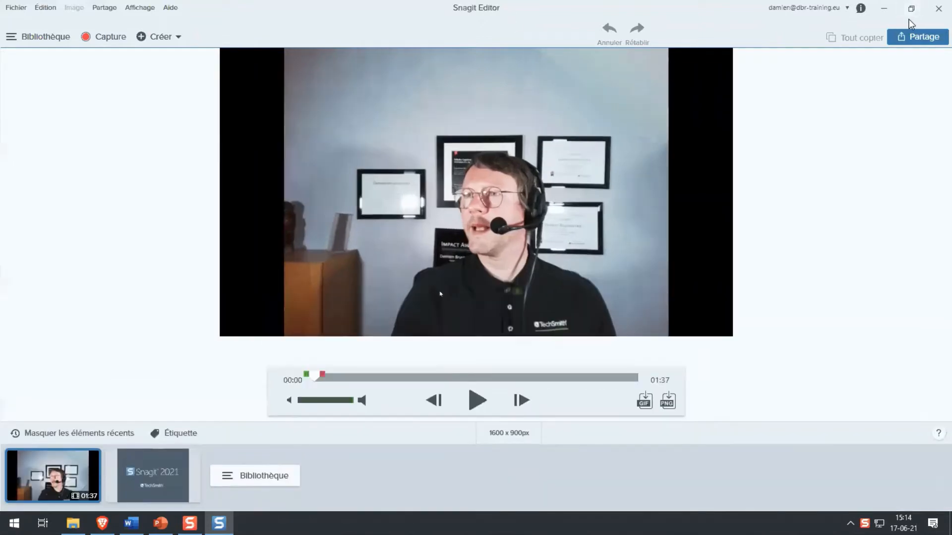
left_click(151, 484)
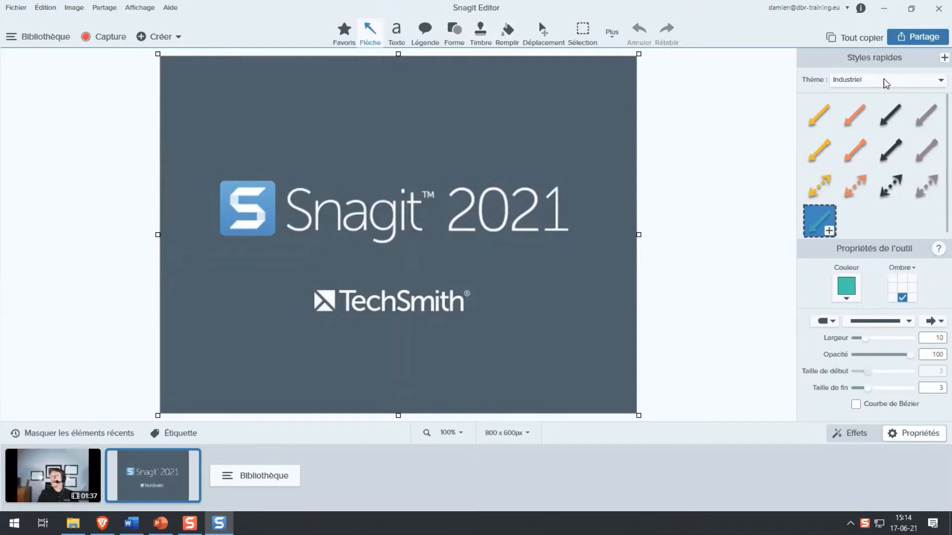
left_click(55, 487)
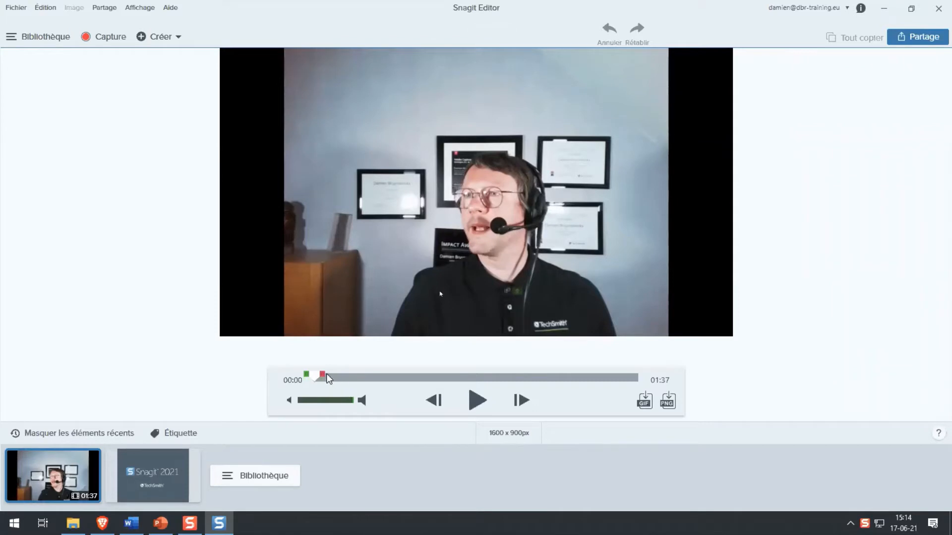
Cut the start of the recording up to about 00:18 and play back the new opening
left_click(366, 376)
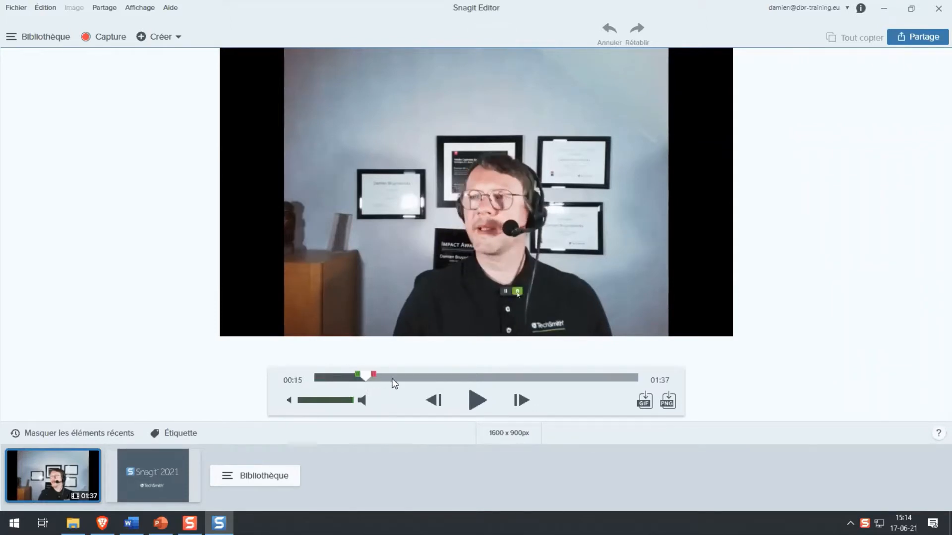
left_click(476, 402)
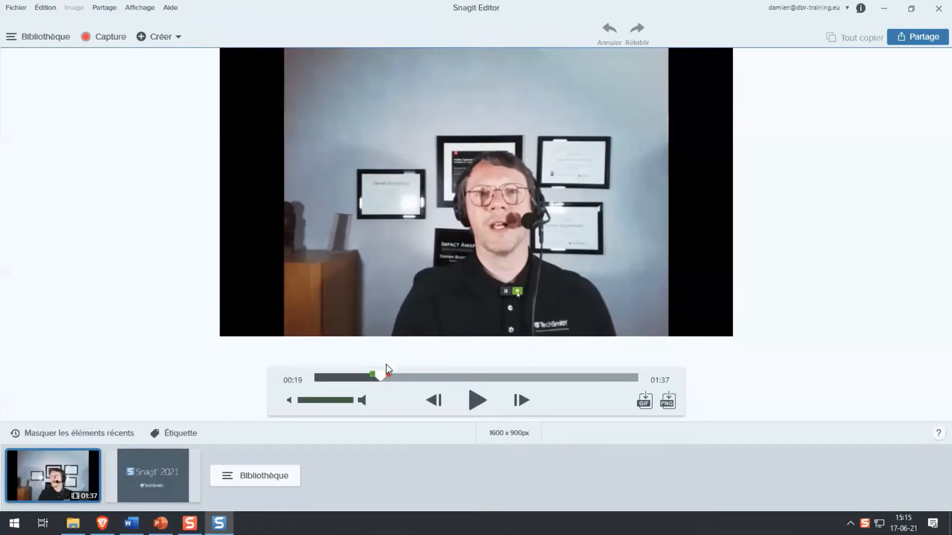
left_click_drag(382, 380, 378, 375)
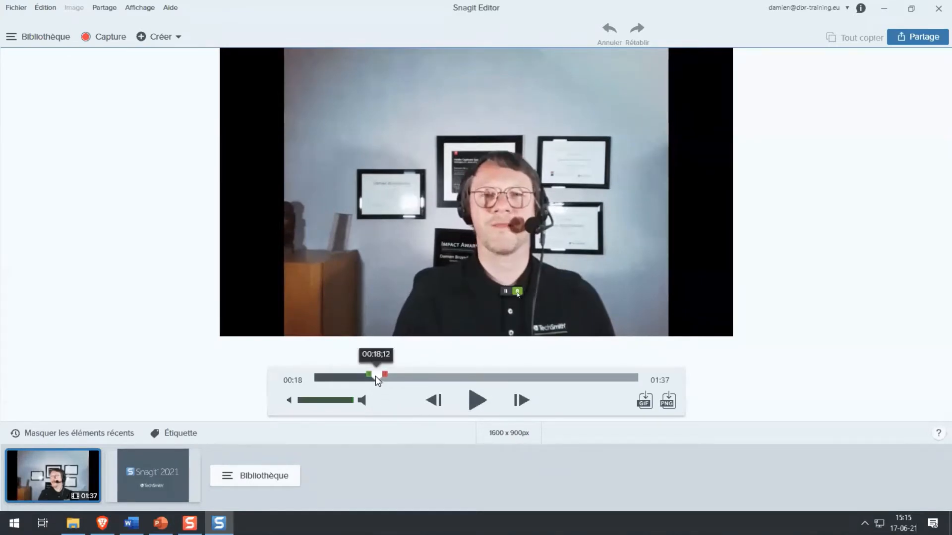
left_click_drag(375, 377, 376, 378)
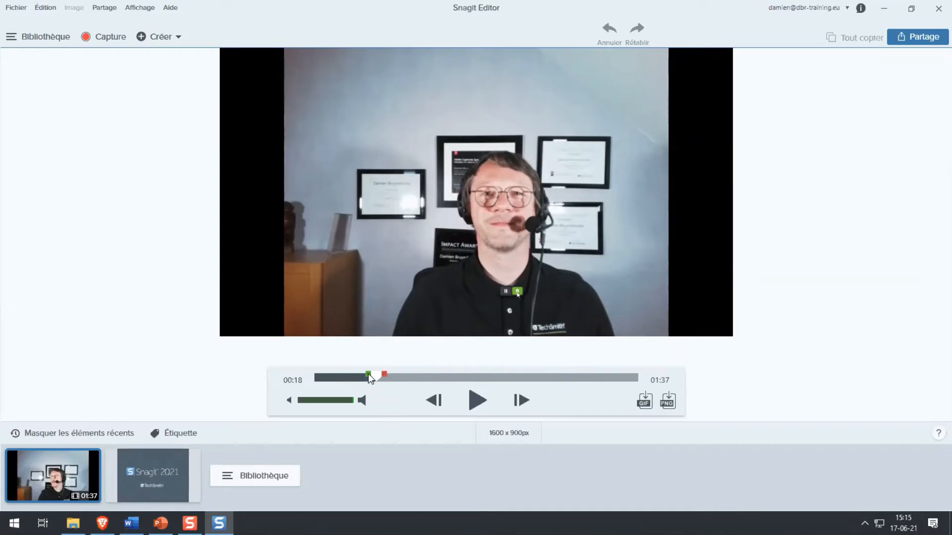
left_click_drag(368, 378, 304, 376)
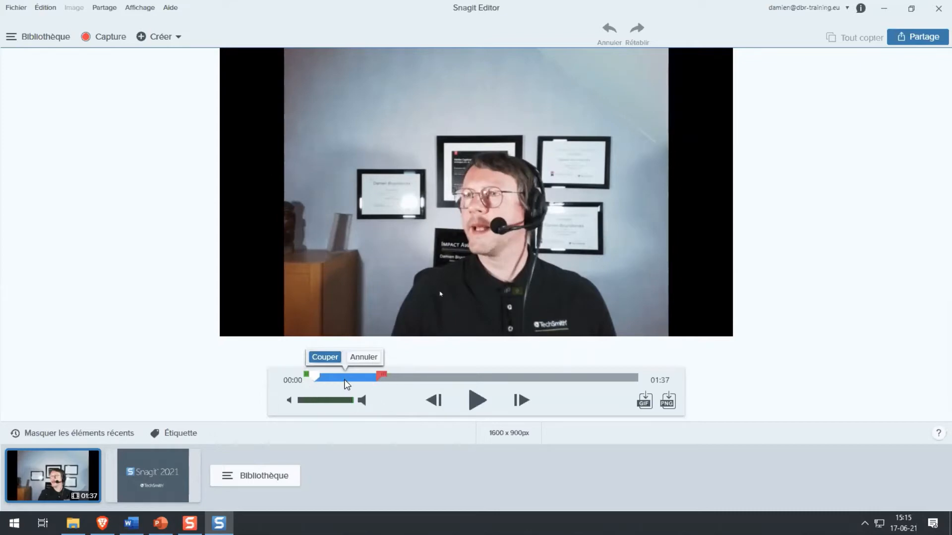
left_click(325, 357)
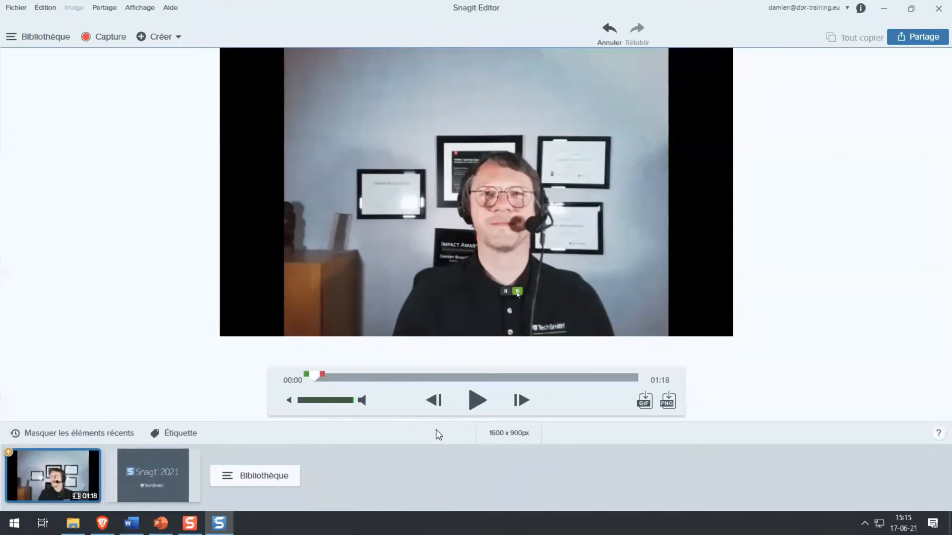
left_click(475, 403)
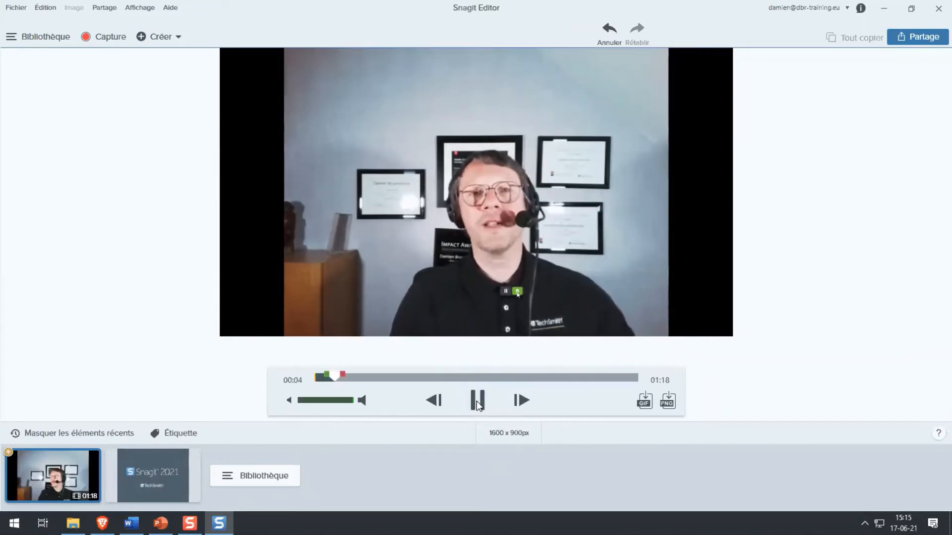
left_click(477, 401)
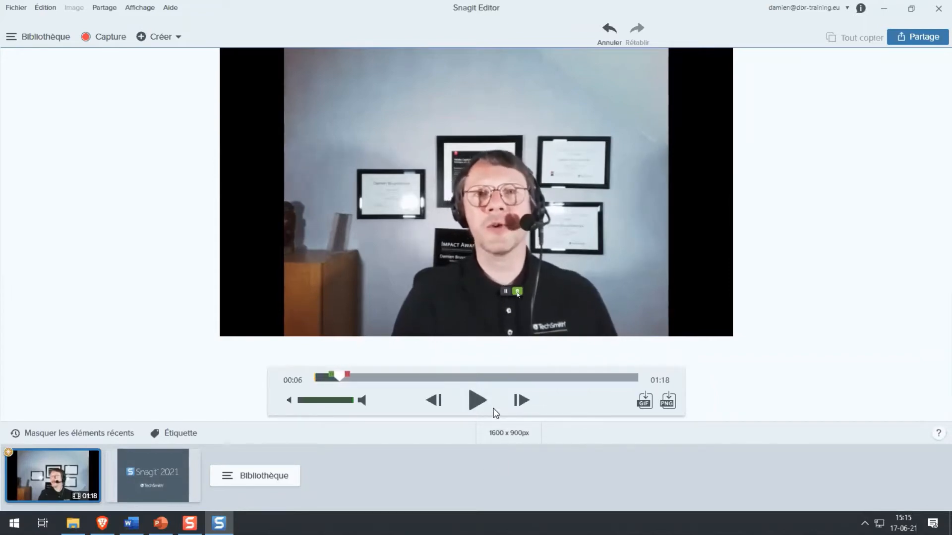
Find the end of the closing words and cut the recording from about 01:16 to its end
left_click(614, 376)
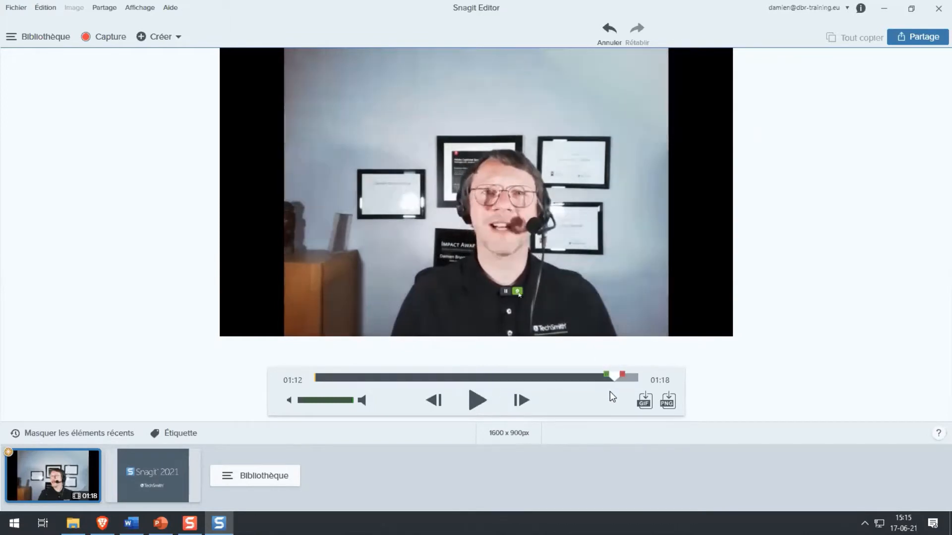
left_click_drag(616, 375, 619, 374)
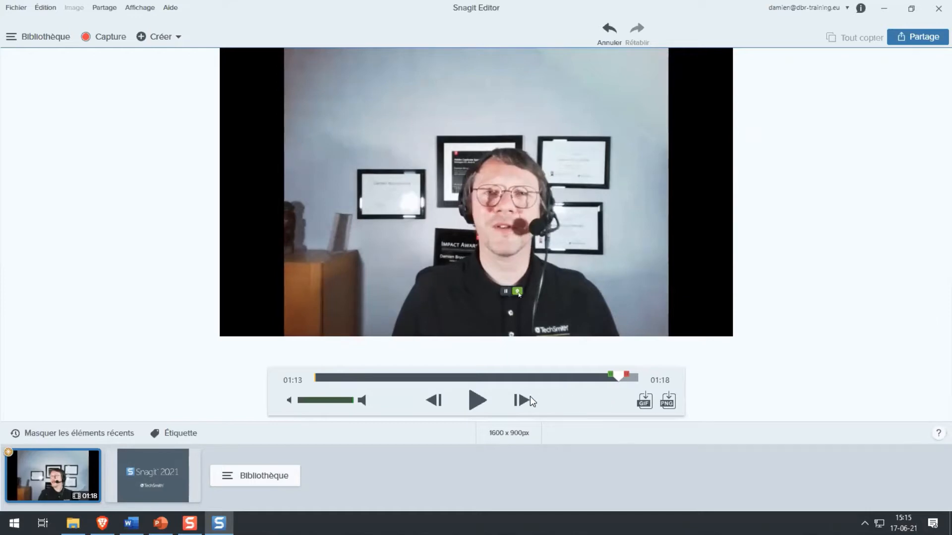
left_click_drag(620, 380, 622, 375)
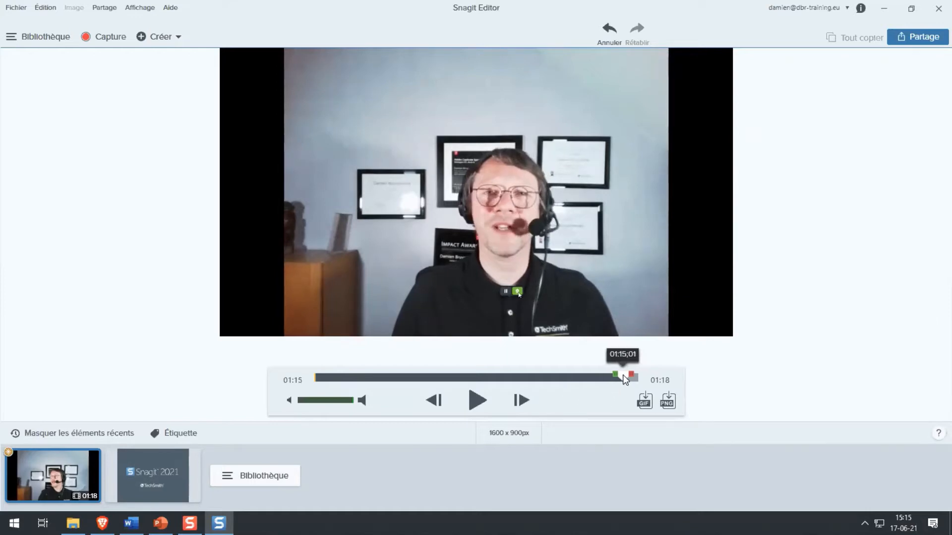
left_click(479, 402)
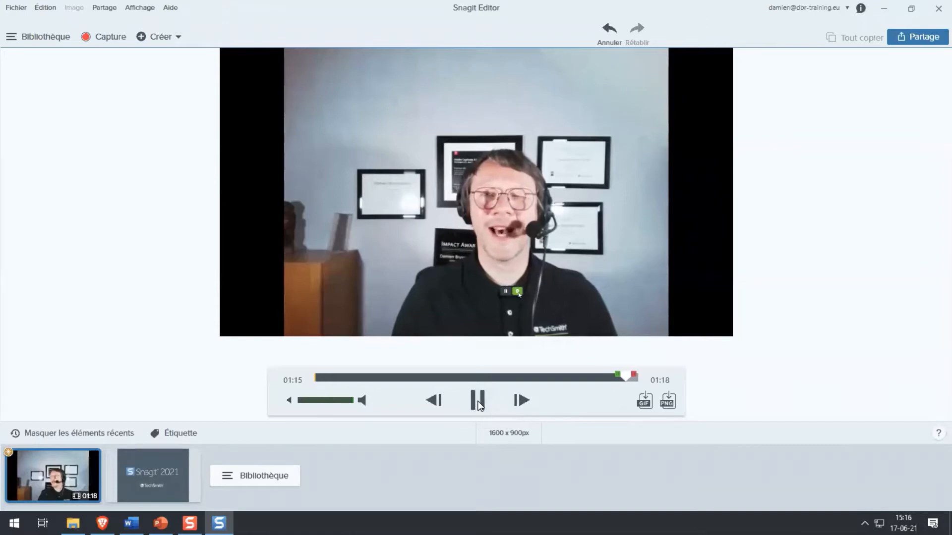
left_click(479, 402)
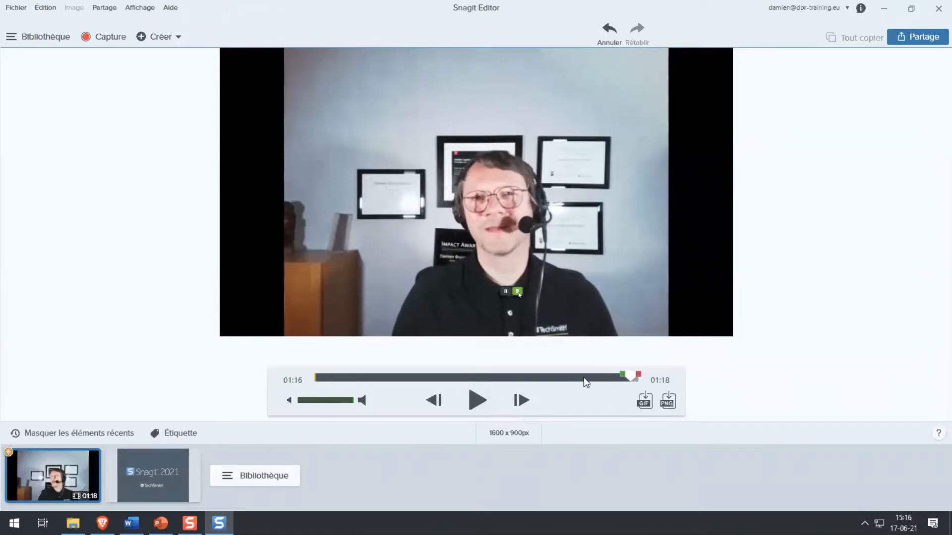
left_click(477, 402)
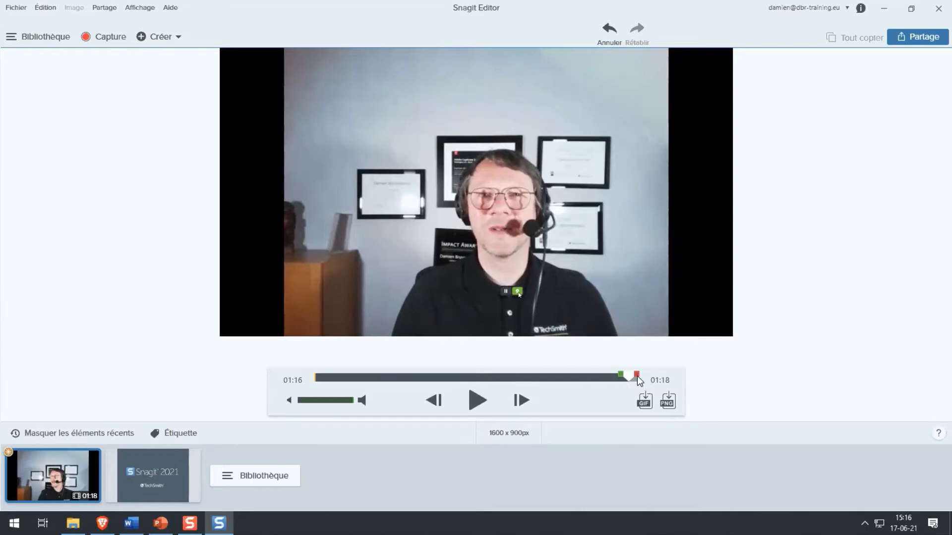
left_click_drag(638, 379, 657, 370)
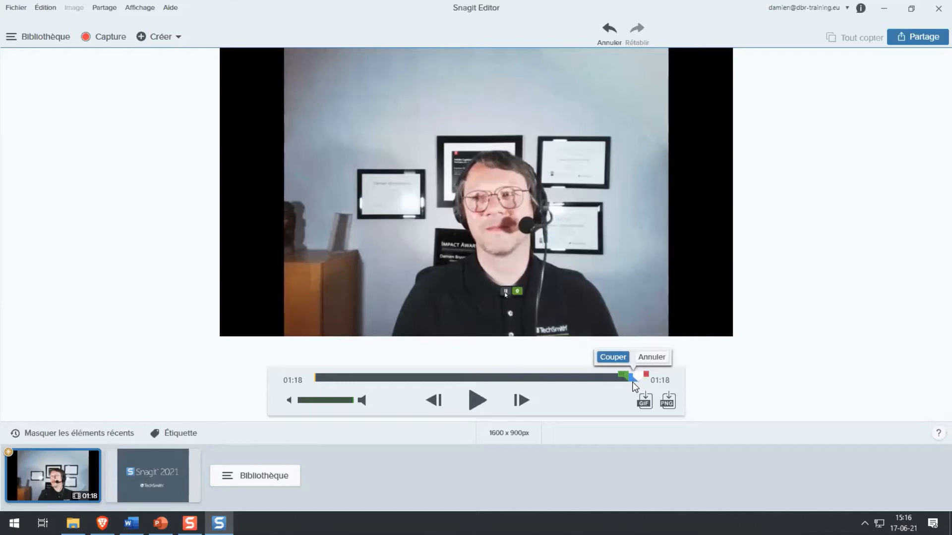
left_click(613, 357)
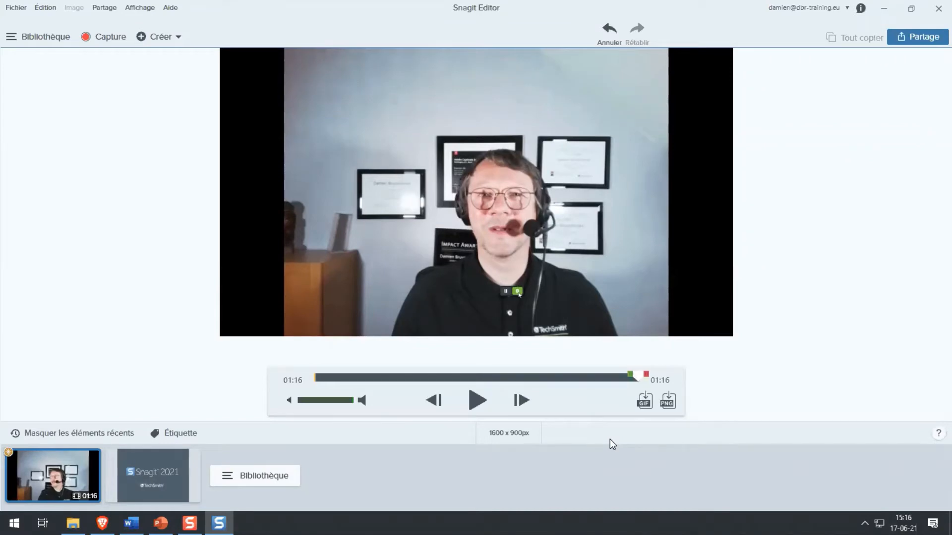
Play the footage around 01:01 to 01:05 to locate the unneeded pause before the switch back to the webcam
left_click(591, 377)
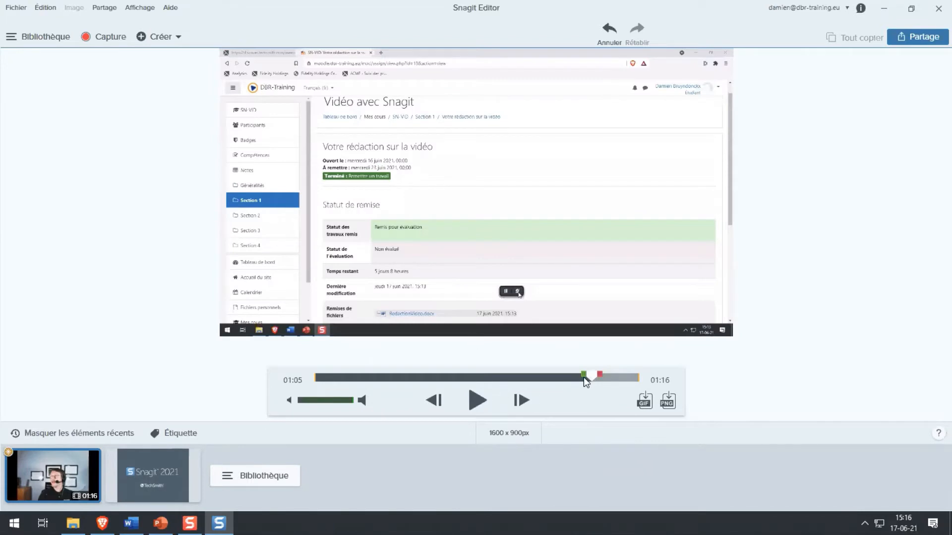
left_click(477, 400)
left_click(575, 376)
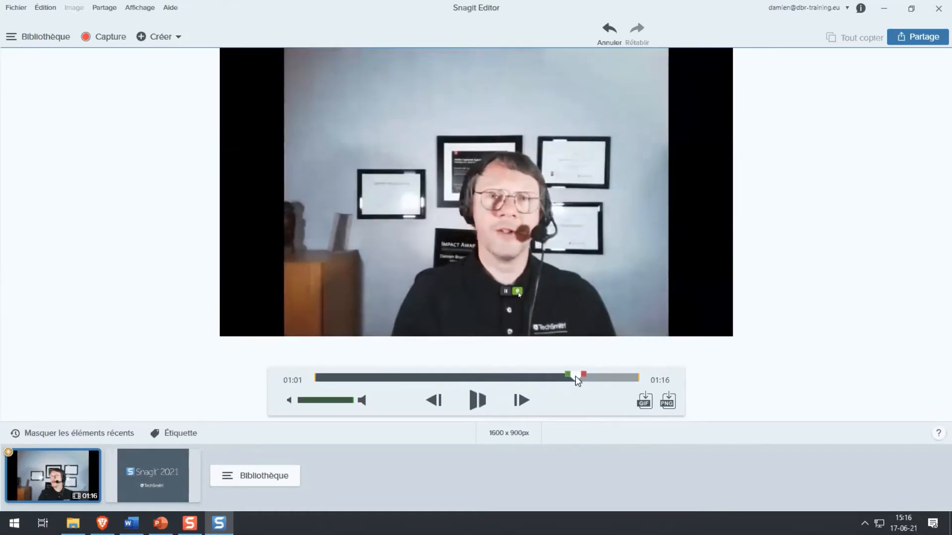
left_click(482, 401)
left_click(477, 400)
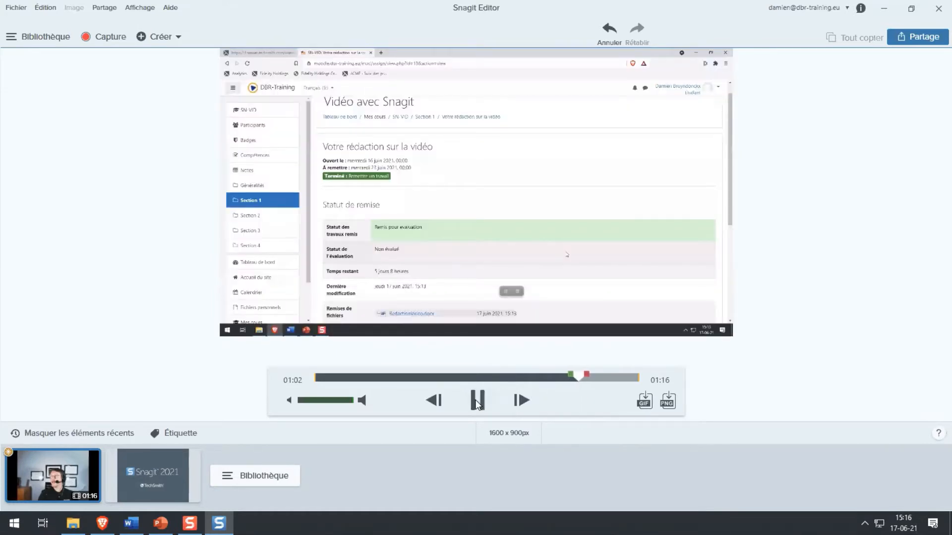
left_click(477, 401)
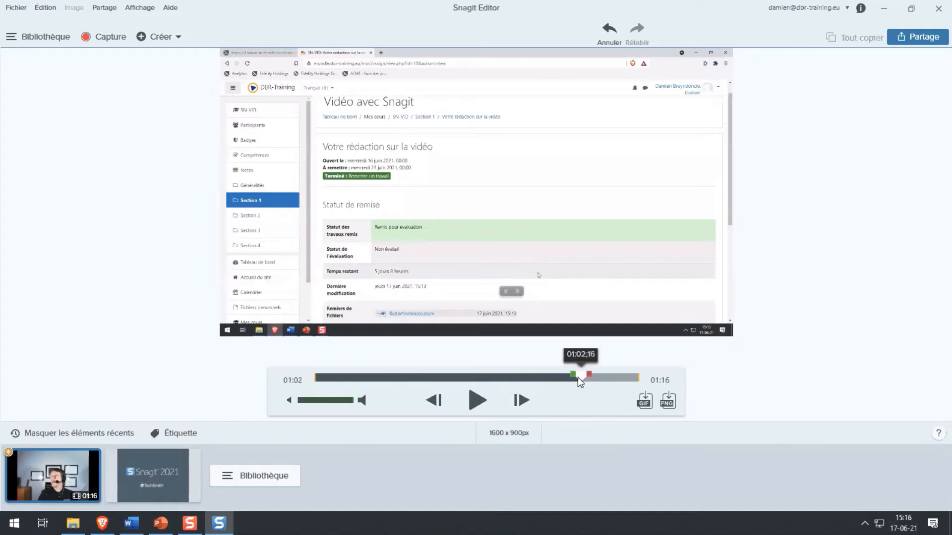
left_click(477, 402)
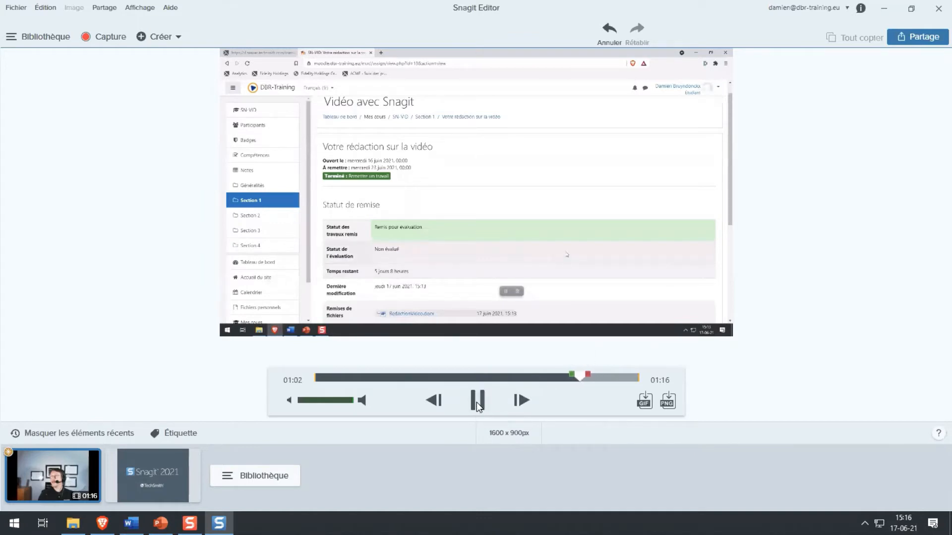
left_click(477, 402)
Cut the pause from about 01:01 to 01:04 out of the video and play back the join
left_click_drag(573, 377, 597, 373)
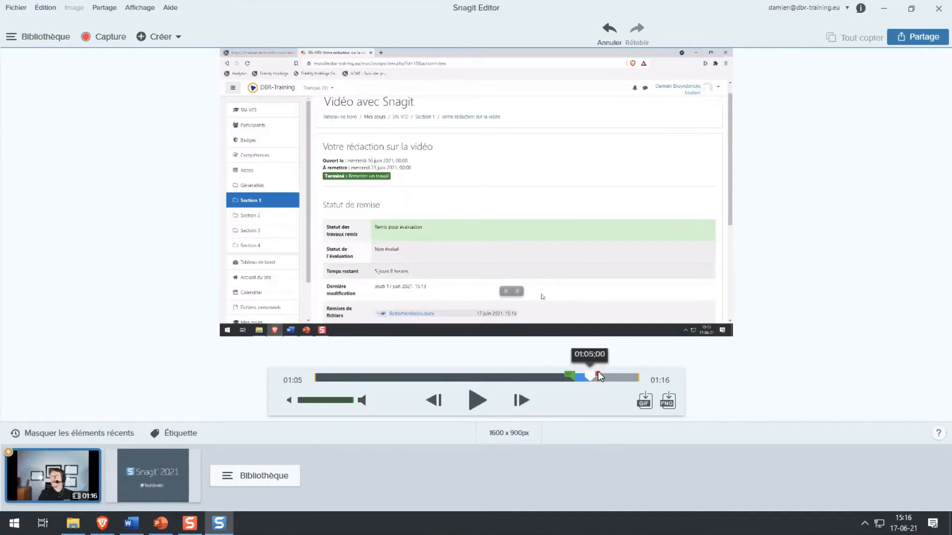
left_click(477, 401)
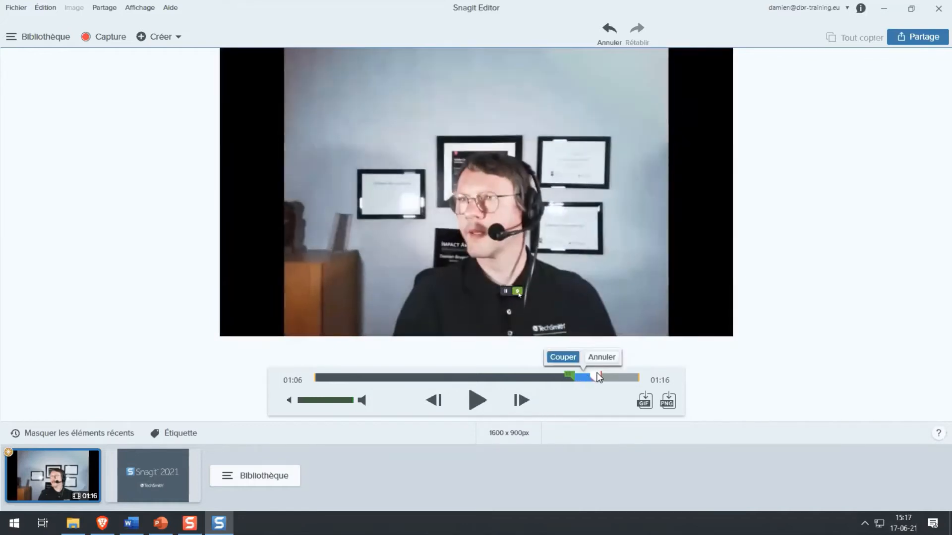
left_click_drag(599, 377, 578, 380)
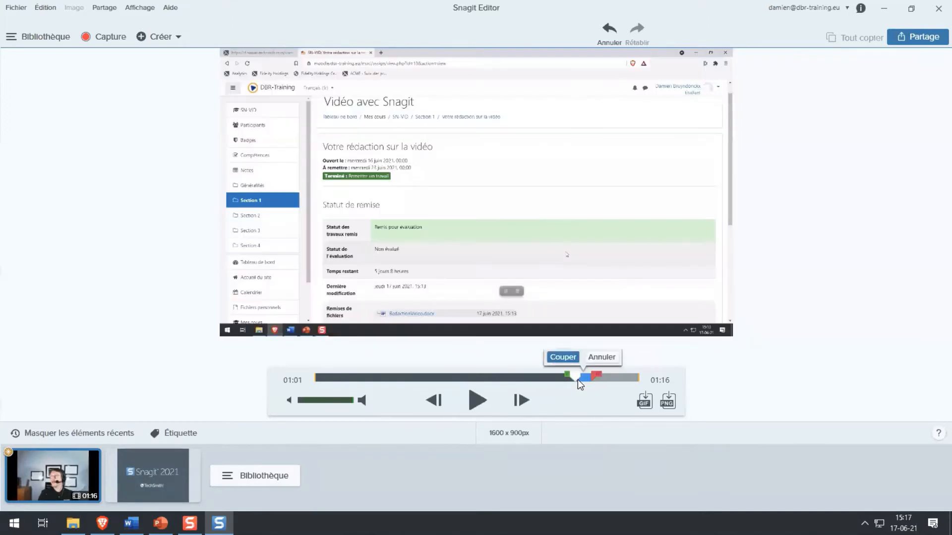
left_click(477, 402)
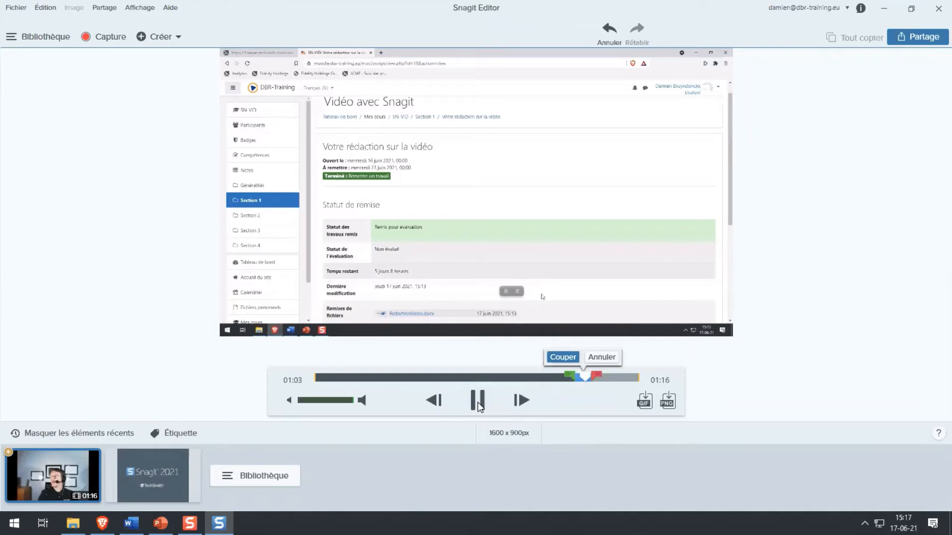
left_click(477, 402)
left_click_drag(597, 374, 594, 378)
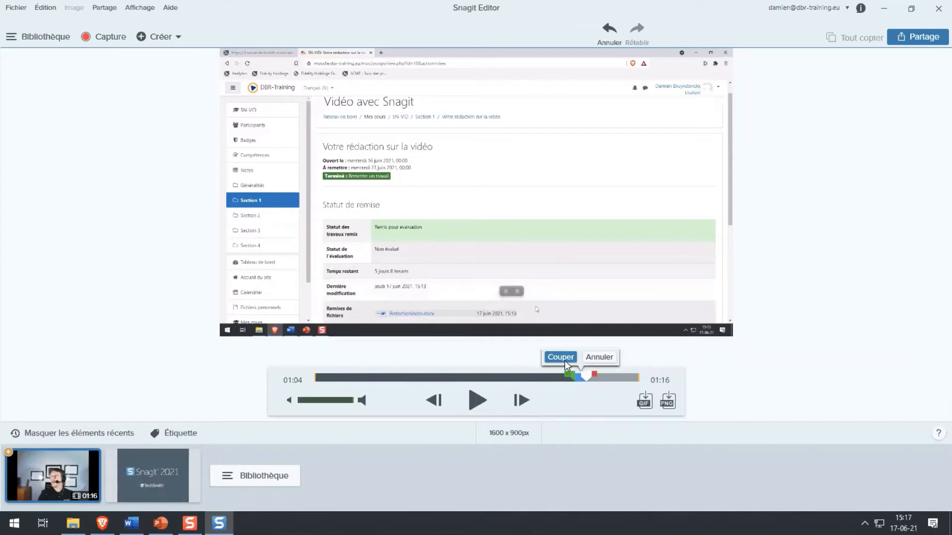
left_click(564, 360)
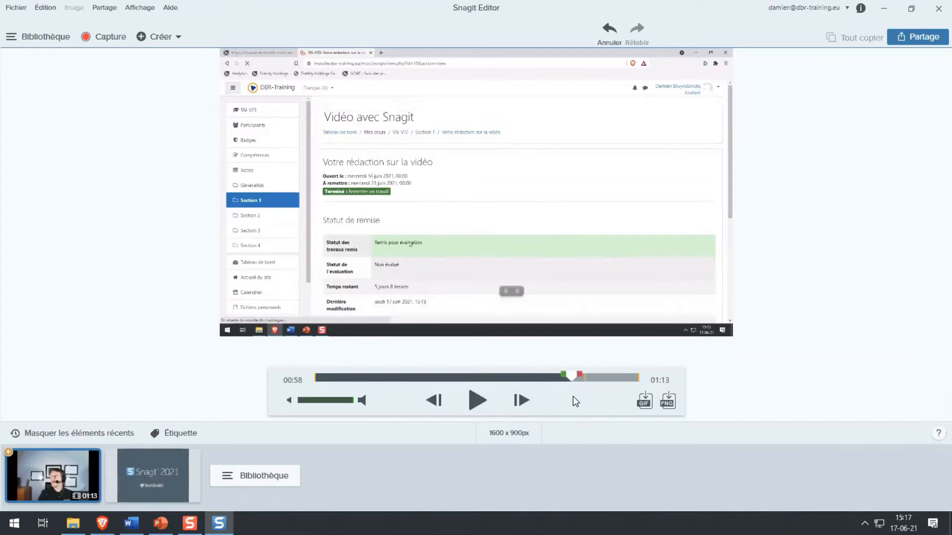
left_click(479, 401)
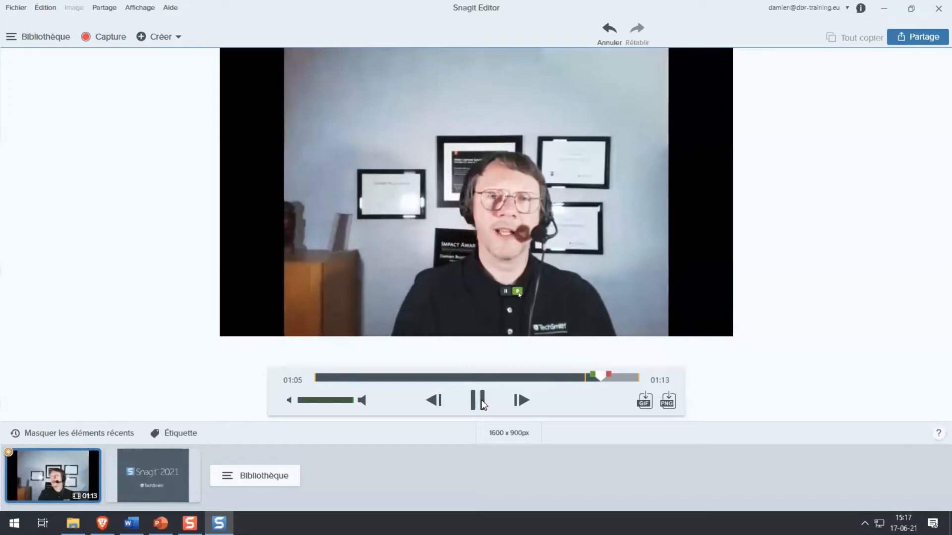
left_click(479, 401)
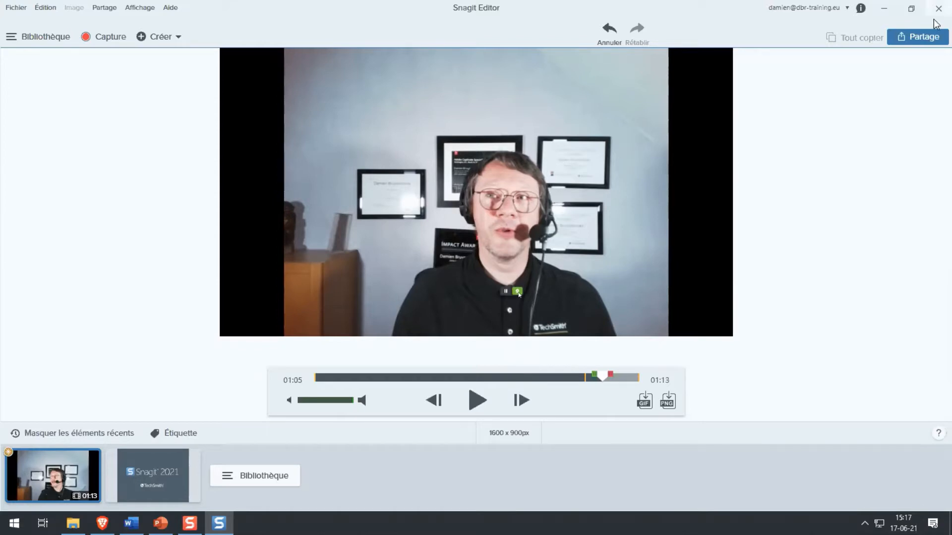
Start sharing the trimmed video as an MP4 file, choose the SnagitVideos folder and highlight the extension in the file name
left_click(911, 38)
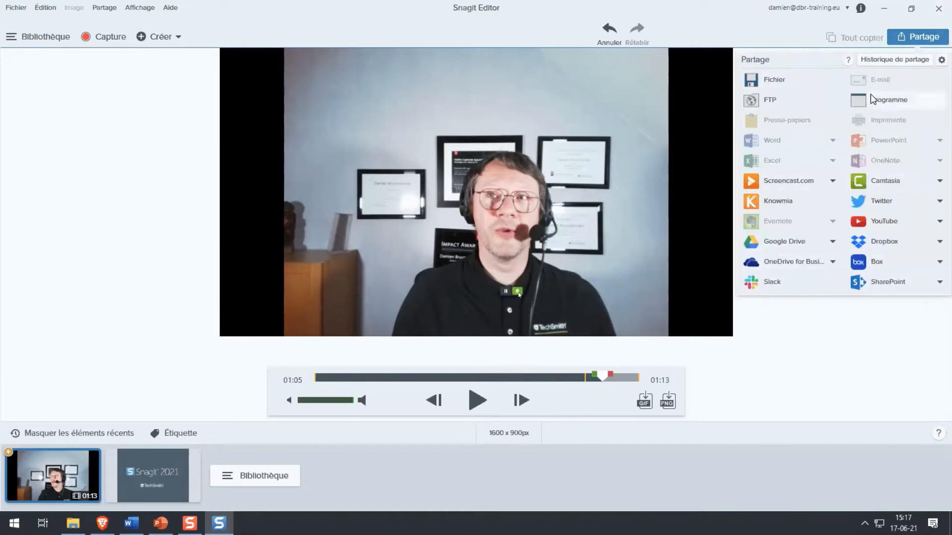
left_click(773, 83)
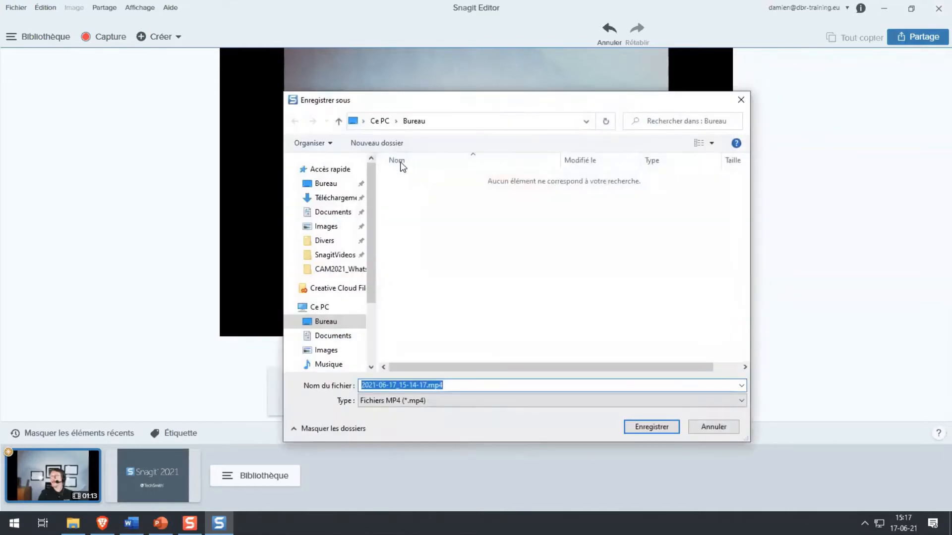
left_click(336, 258)
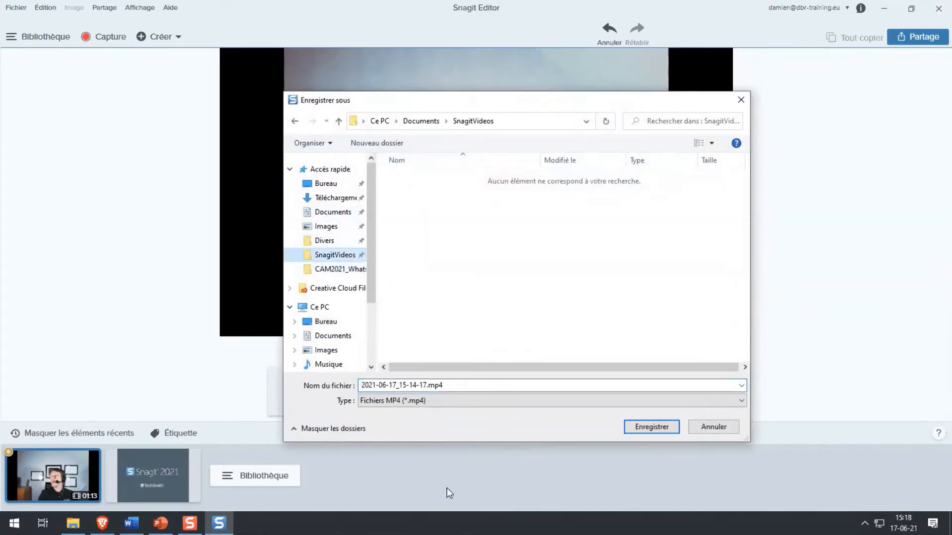
double_click(429, 386)
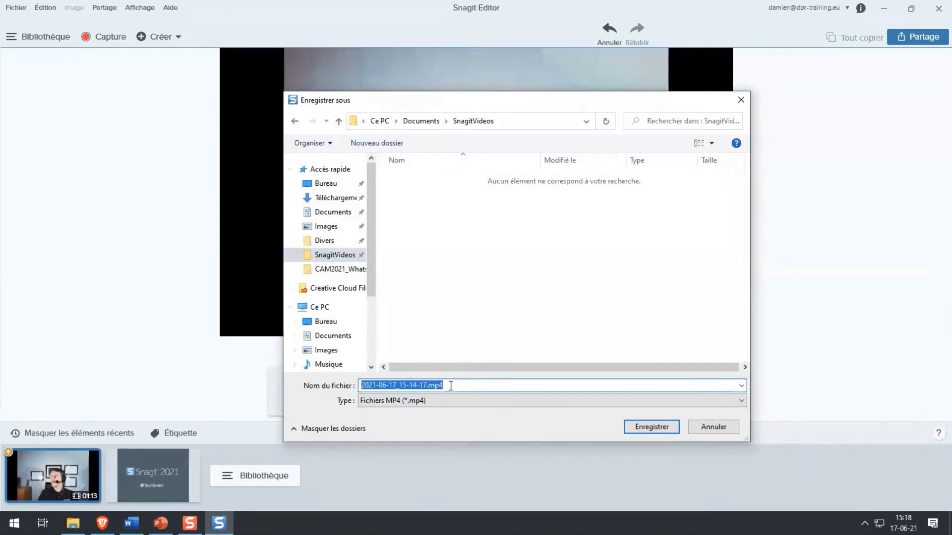
left_click_drag(419, 386, 442, 387)
left_click(461, 385)
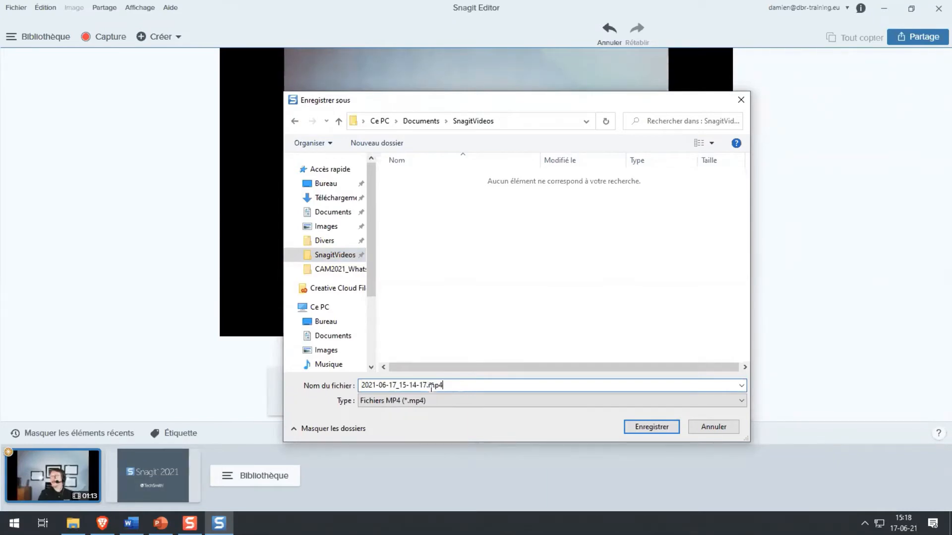
left_click_drag(429, 386, 449, 386)
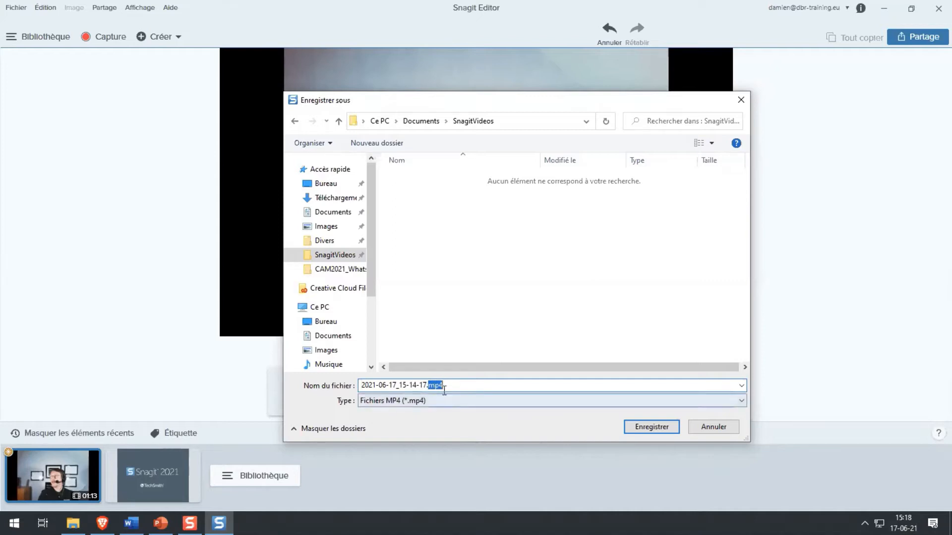
left_click_drag(427, 386, 422, 386)
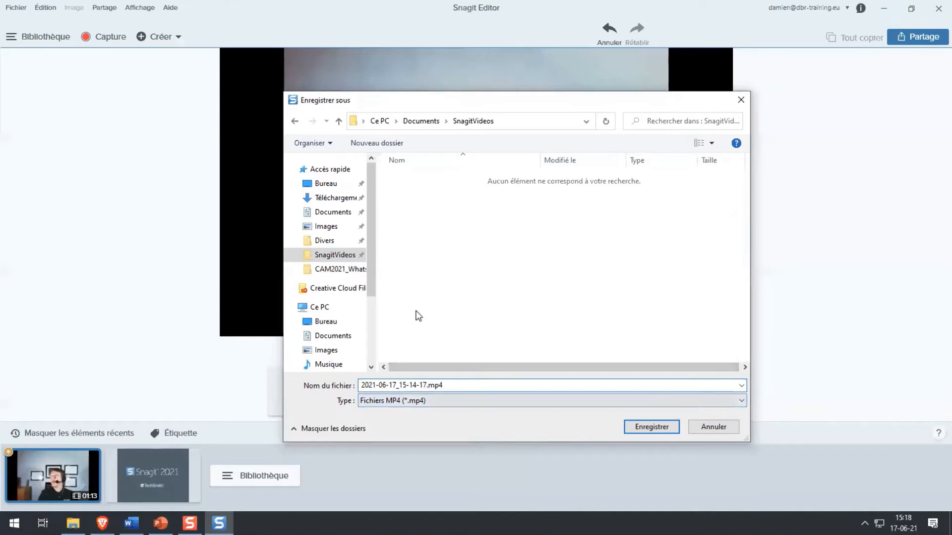
Name the exported file Moodle.mp4, keeping the extension, and save it
left_click(430, 385)
double_click(430, 385)
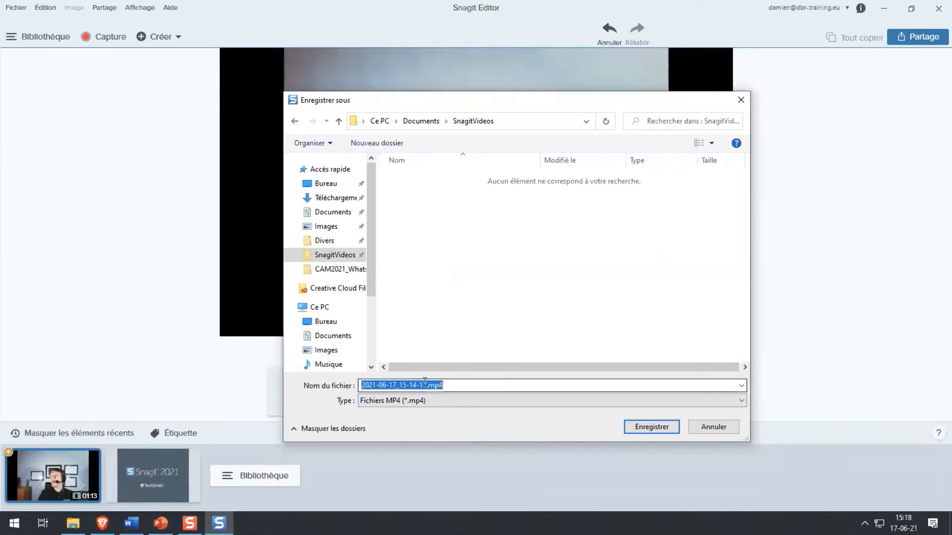
left_click(367, 386)
left_click_drag(367, 386, 419, 385)
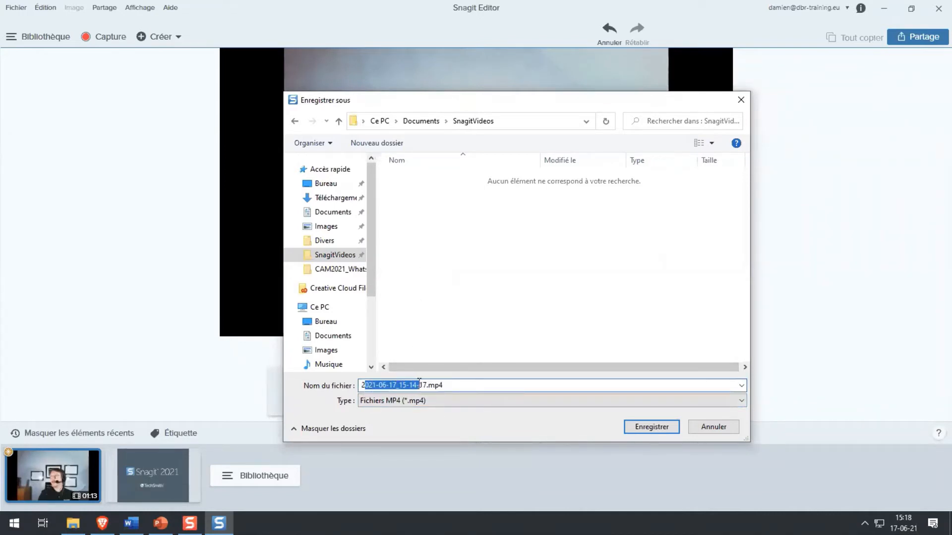
key("Delete")
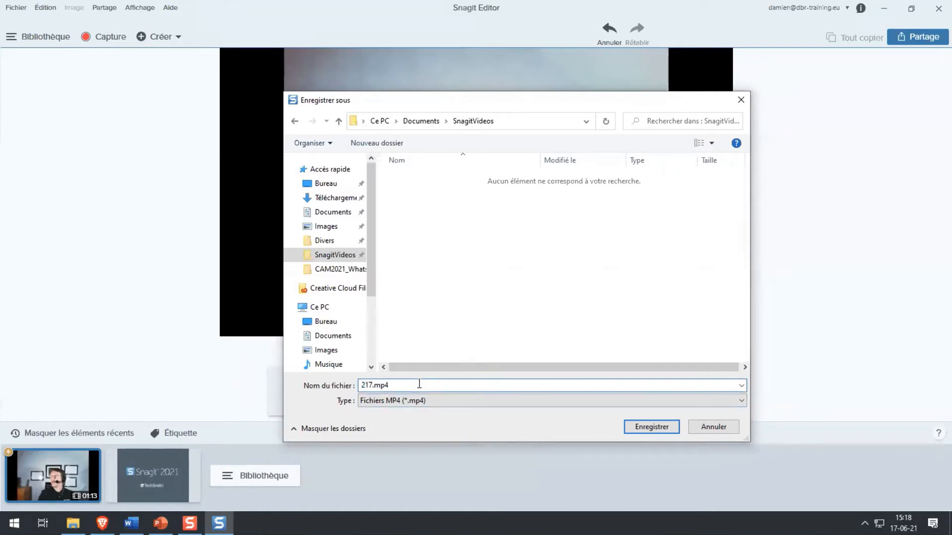
key("BackSpace")
key("Delete")
key("Delete")
type("Moodle")
left_click(651, 429)
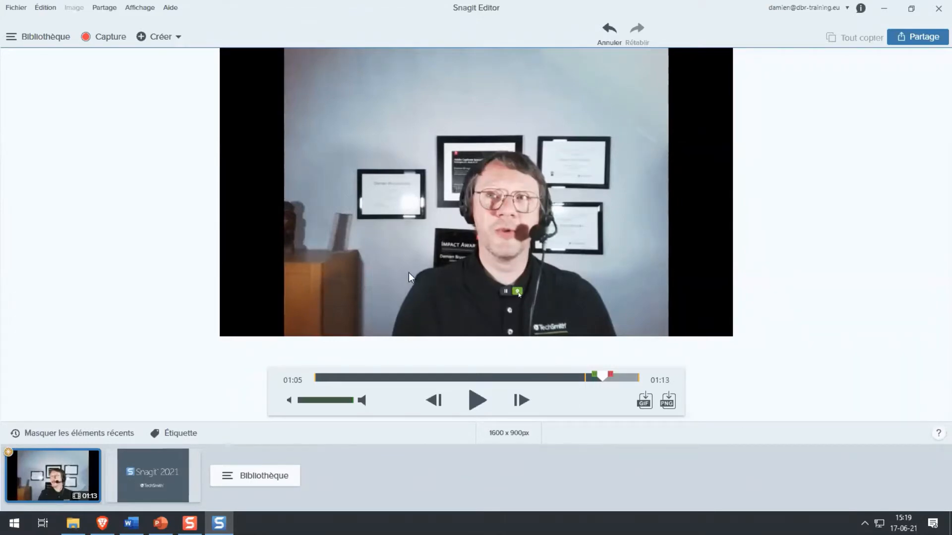
Scrub the video around the middle cut, from about 00:56 to 01:04, and undo that cut
left_click(585, 379)
left_click_drag(586, 380, 561, 380)
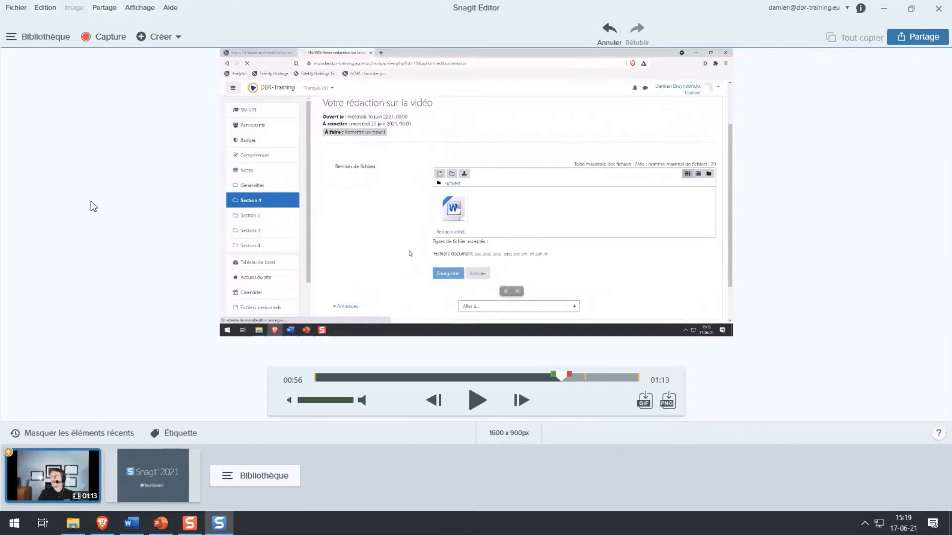
left_click_drag(562, 376, 590, 376)
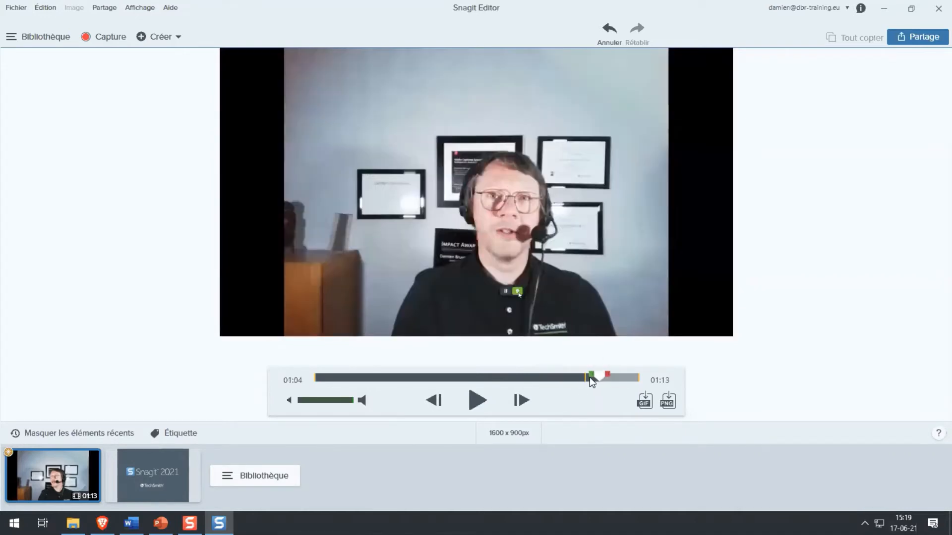
left_click(45, 7)
left_click(50, 26)
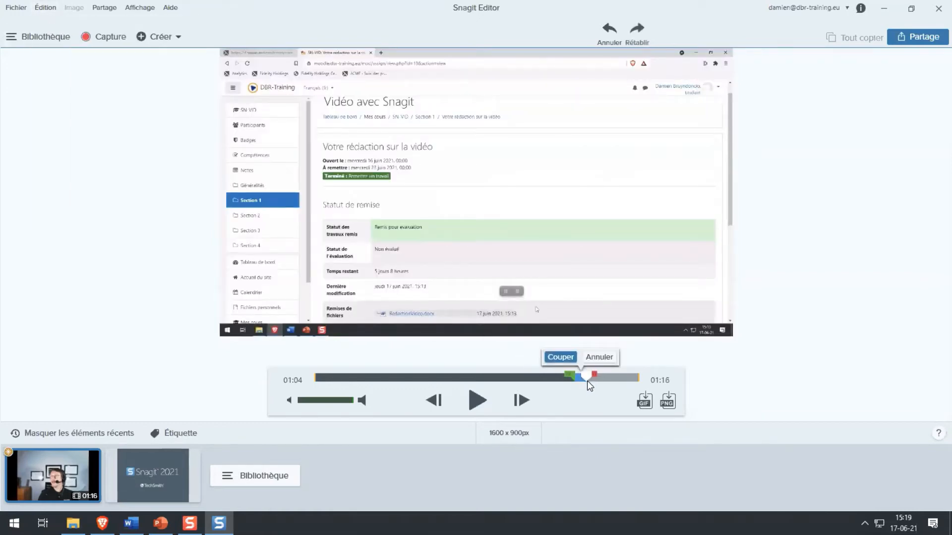
Move the start of the restored selection slightly later, cut it again and scrub the footage from about 00:51 to 00:59
left_click_drag(571, 375, 575, 374)
left_click(561, 357)
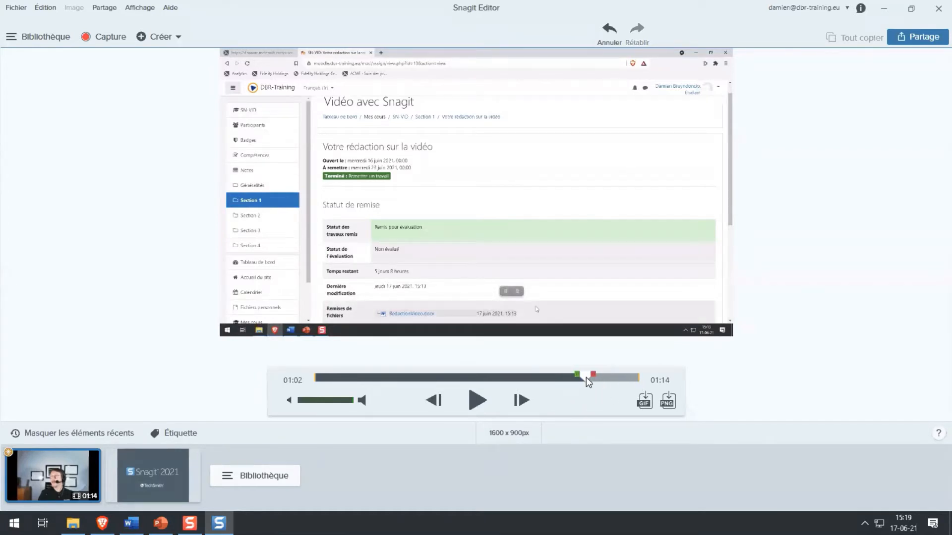
left_click_drag(586, 376, 541, 377)
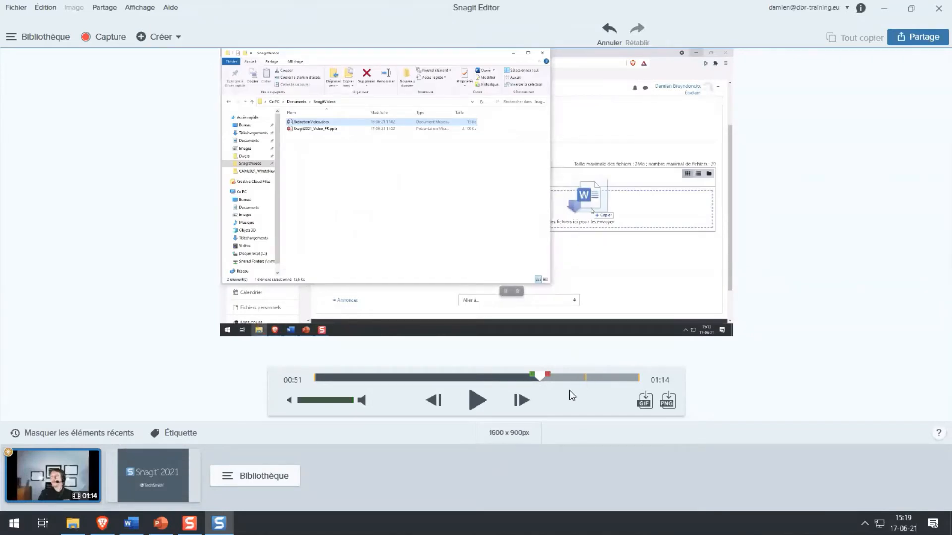
mouse_move(551, 374)
left_mouse_down()
mouse_move(584, 373)
mouse_move(568, 373)
left_mouse_up()
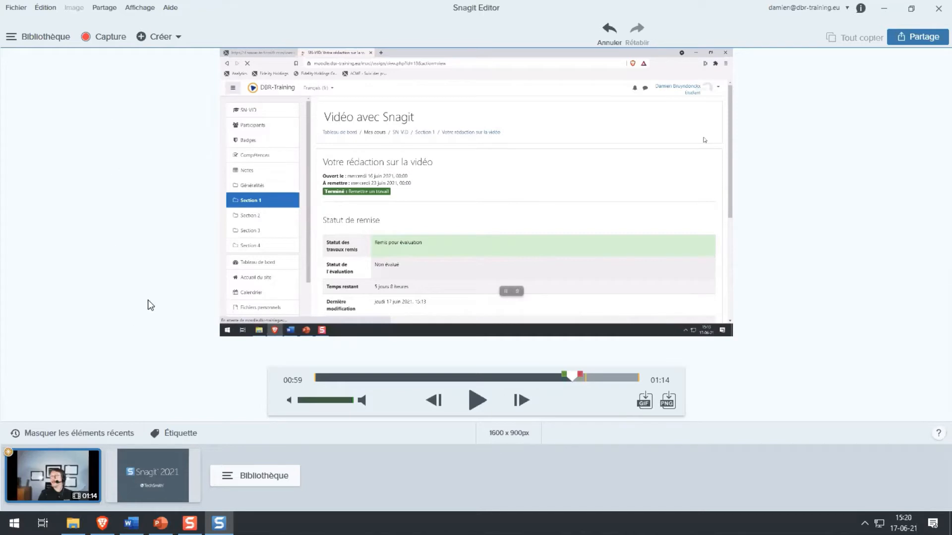
Close the editor, saving a copy of the modified video as 2021-06-17_15-14-17.mp4 in the SnagitVideos folder
left_click(938, 9)
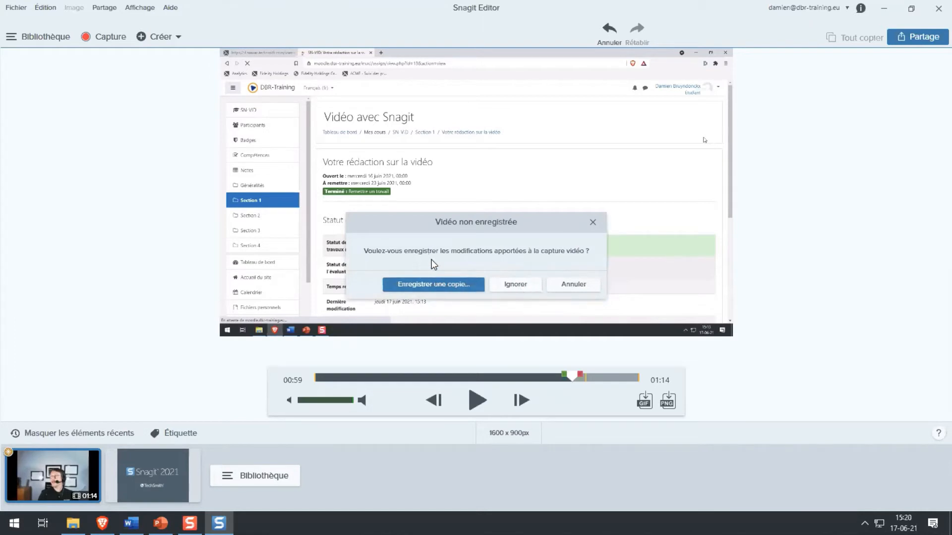
left_click(453, 285)
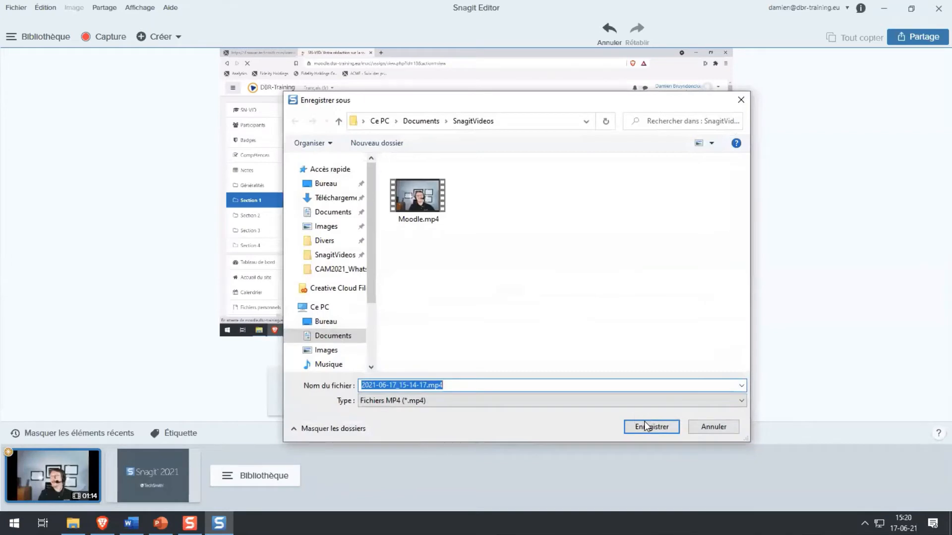
left_click(647, 427)
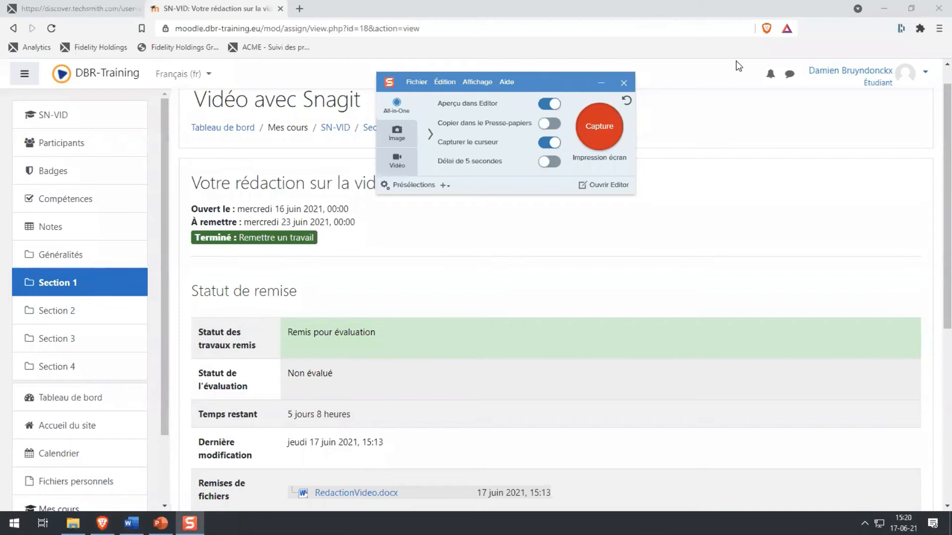
Minimize the browser and switch to Word
left_click(884, 8)
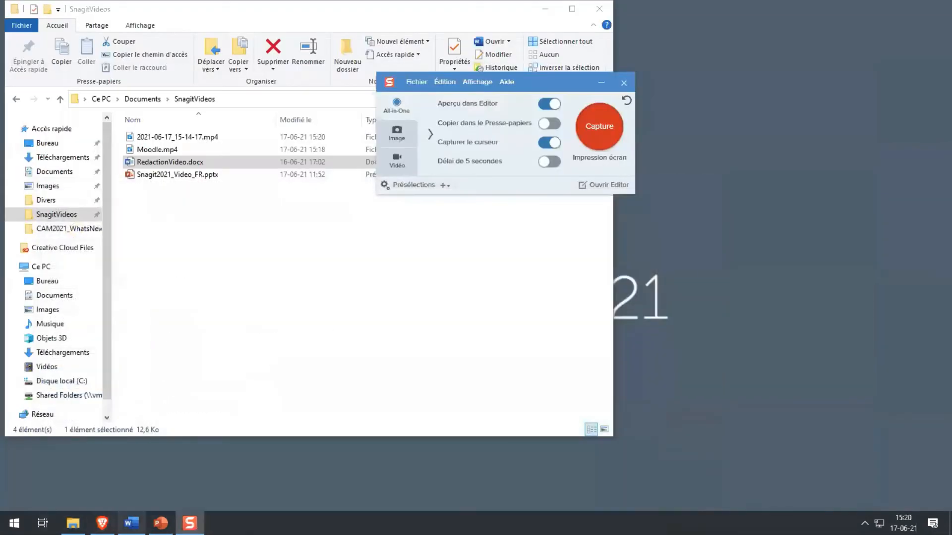
left_click(151, 427)
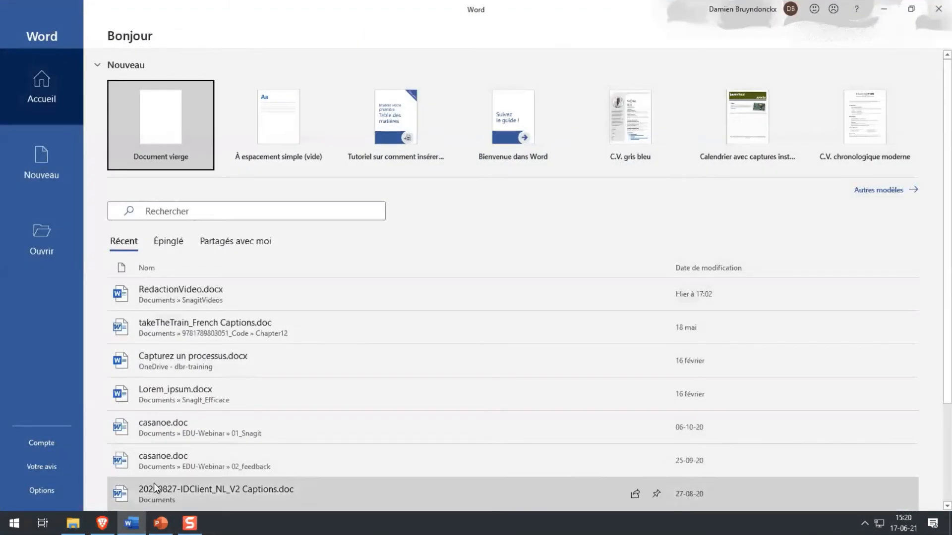
Switch to the Snagit capture window, choose the video mode and move the window slightly clear of its current spot
left_click(189, 523)
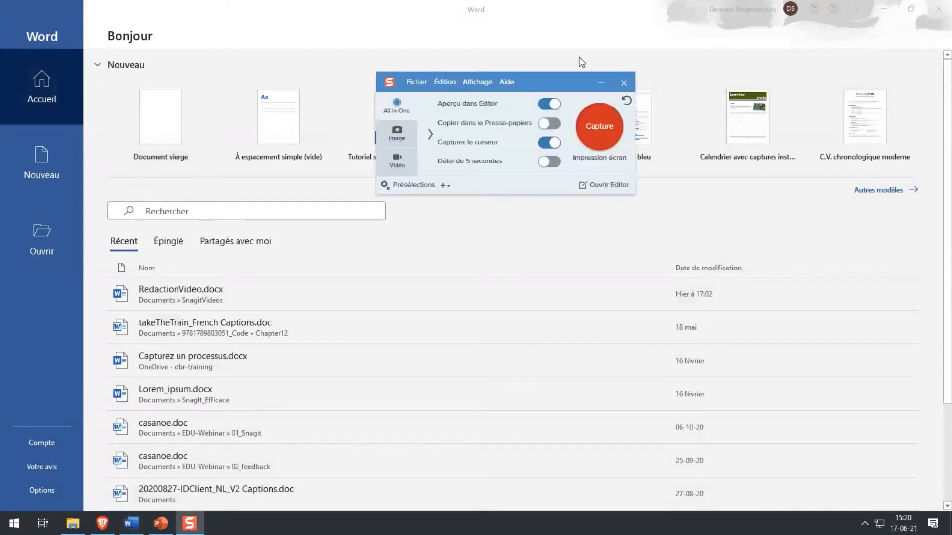
left_click(395, 162)
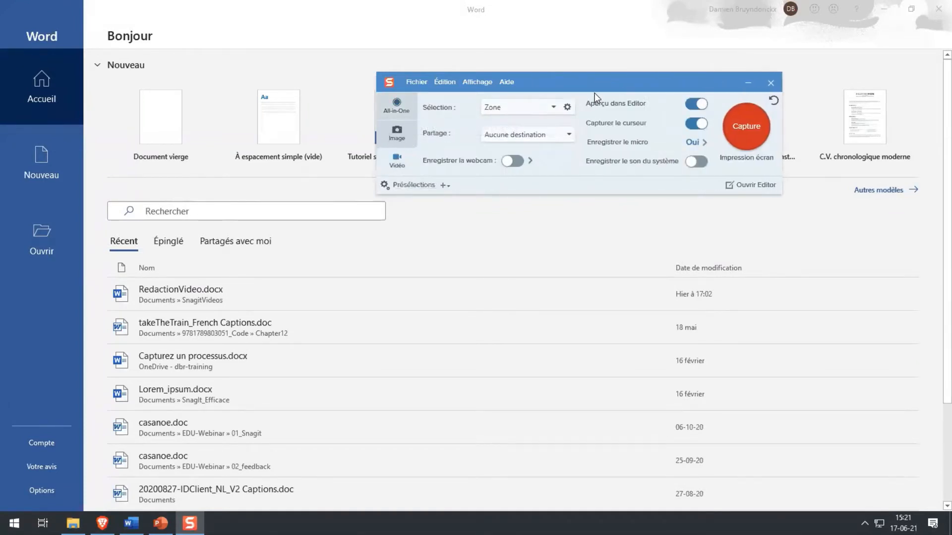
left_click_drag(597, 81, 573, 78)
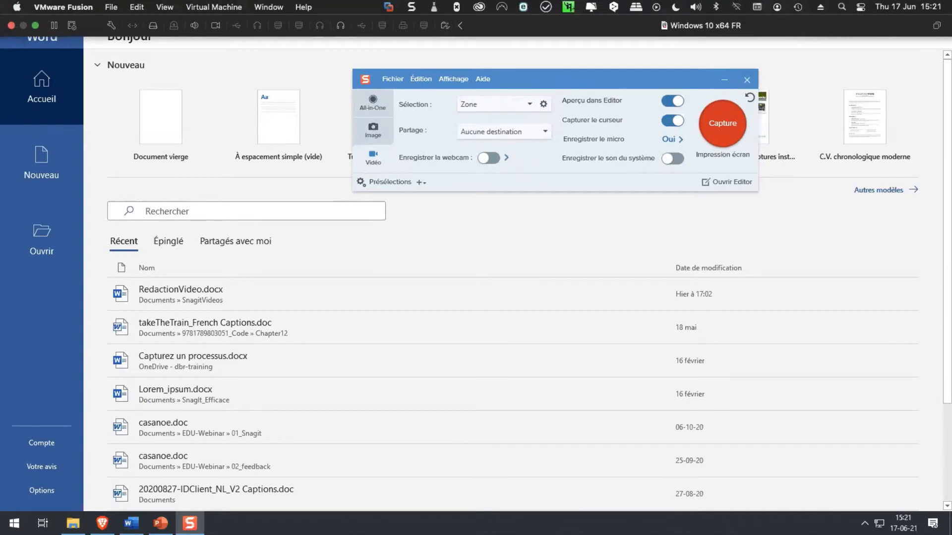
left_click_drag(576, 81, 575, 75)
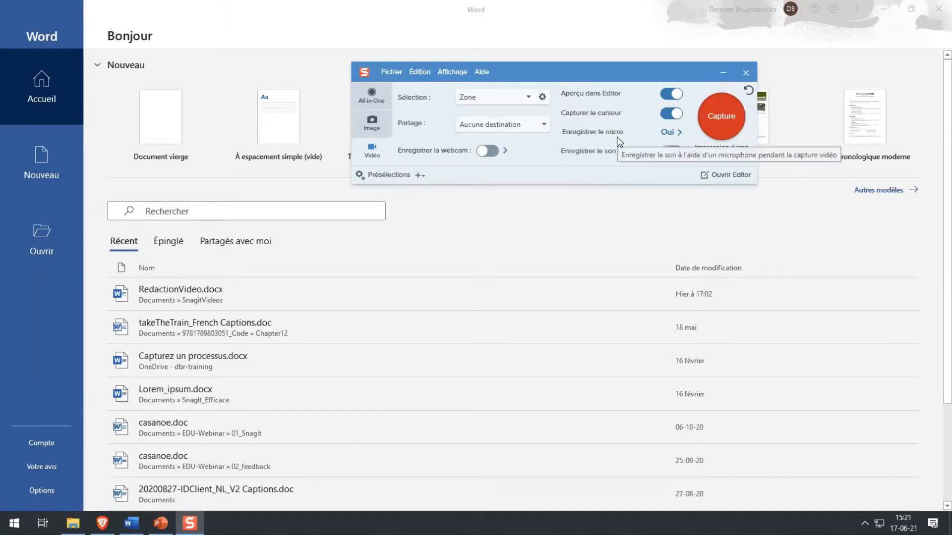
Enable webcam recording with VMware Virtual USB Video Device, placing the picture at Haut-droite with the 16:9 grand écran ratio
left_click(494, 150)
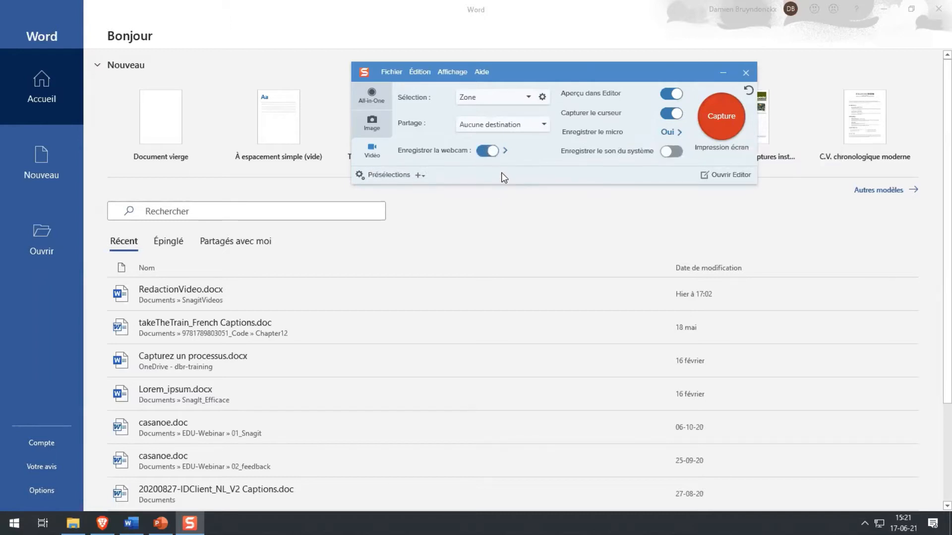
left_click(505, 151)
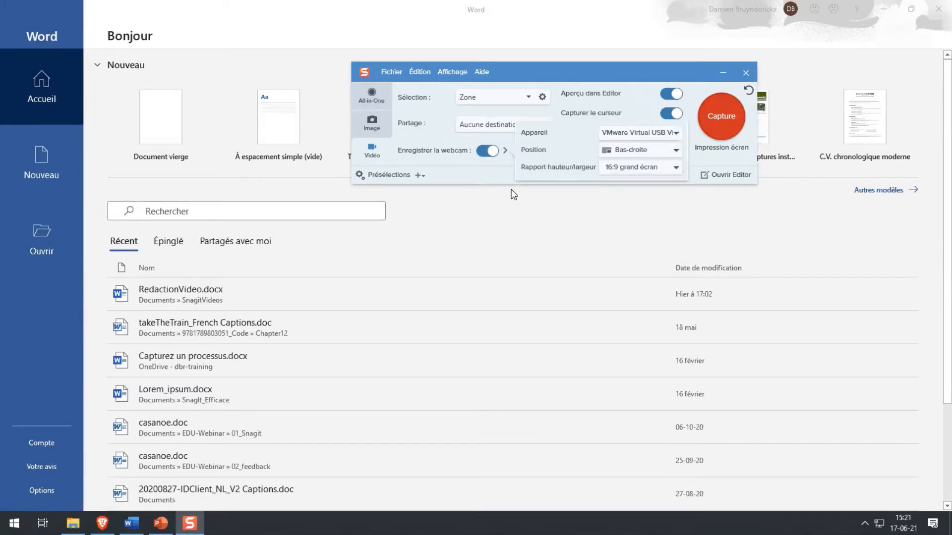
left_click(676, 133)
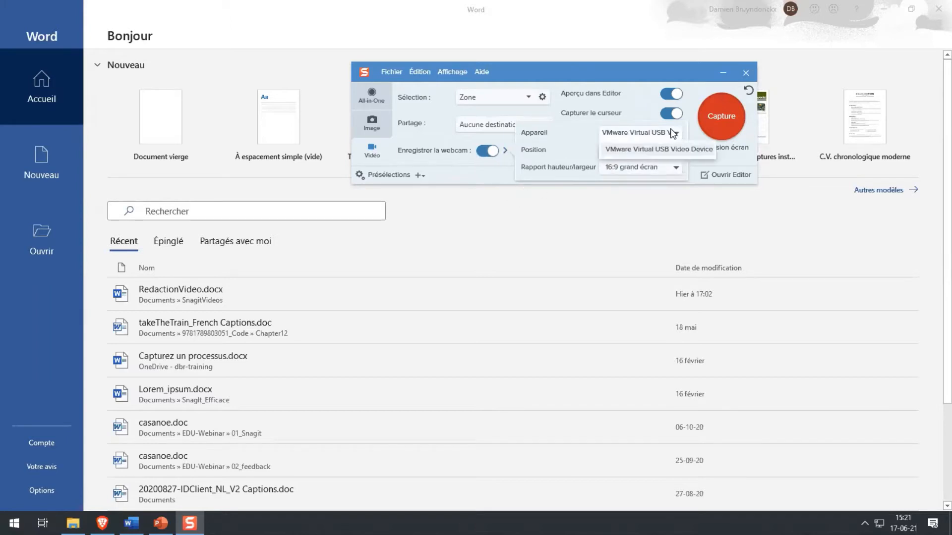
left_click(619, 150)
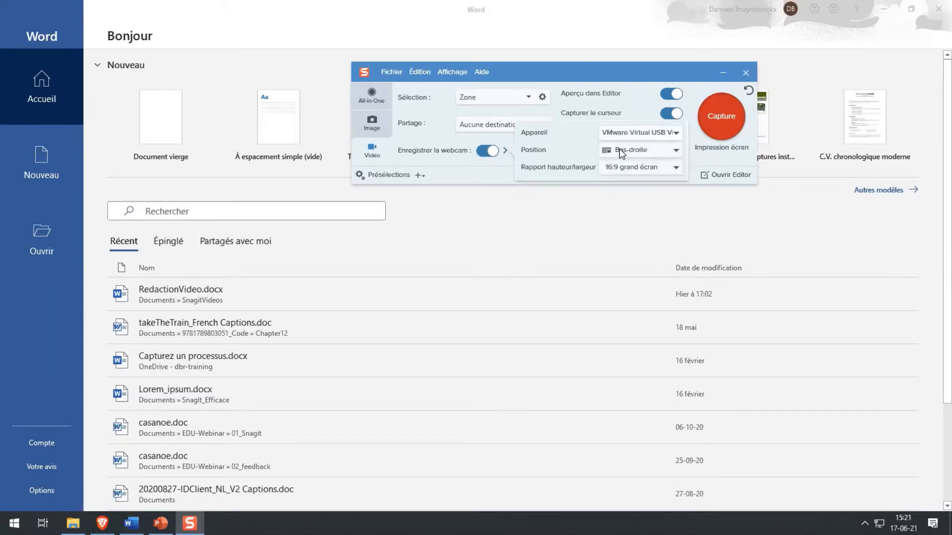
left_click(611, 139)
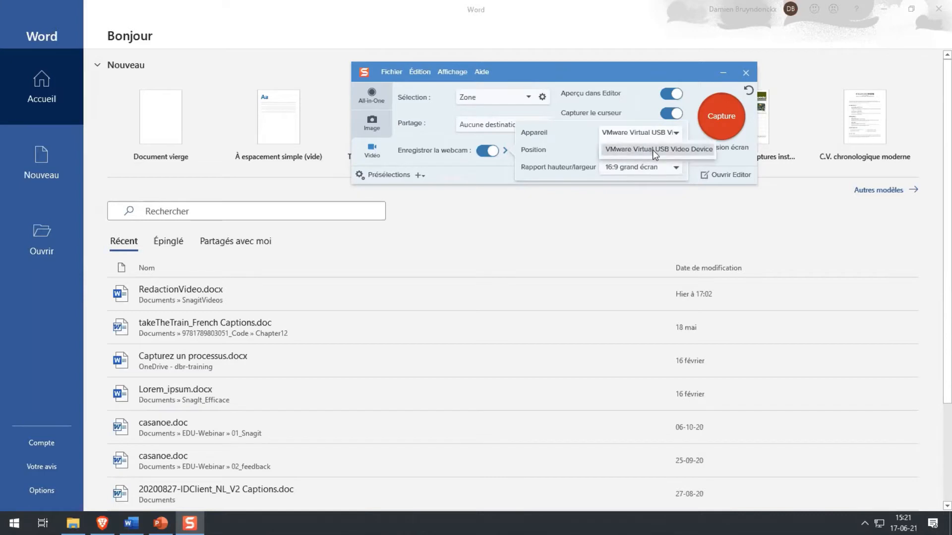
left_click(627, 150)
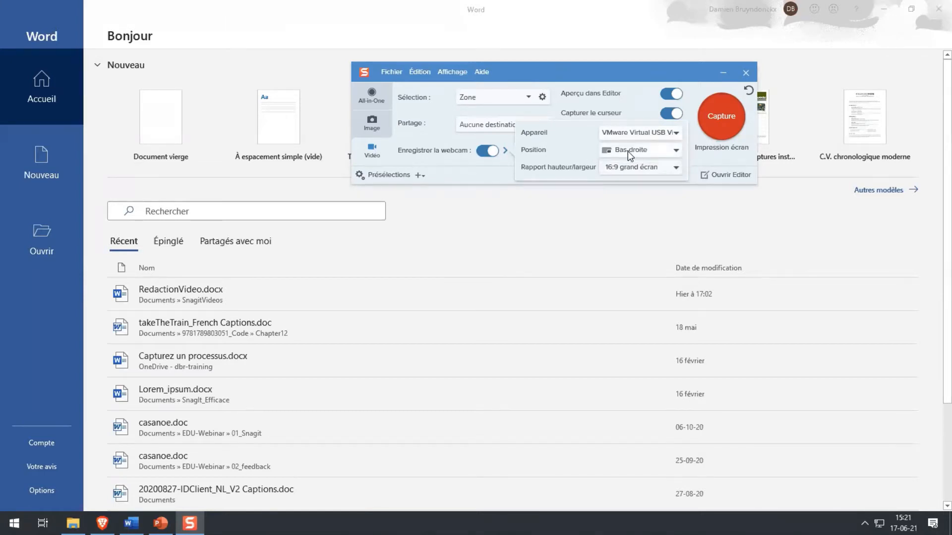
left_click(628, 150)
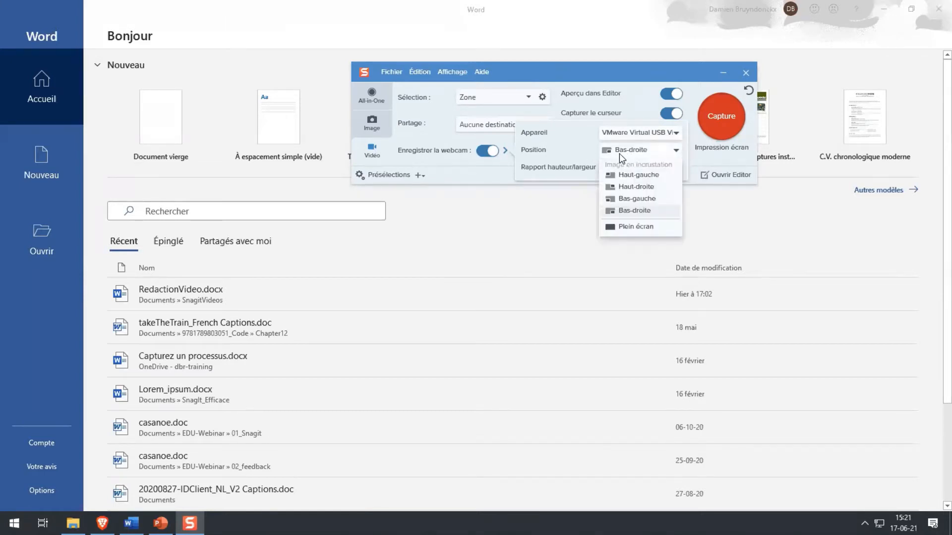
left_click(628, 188)
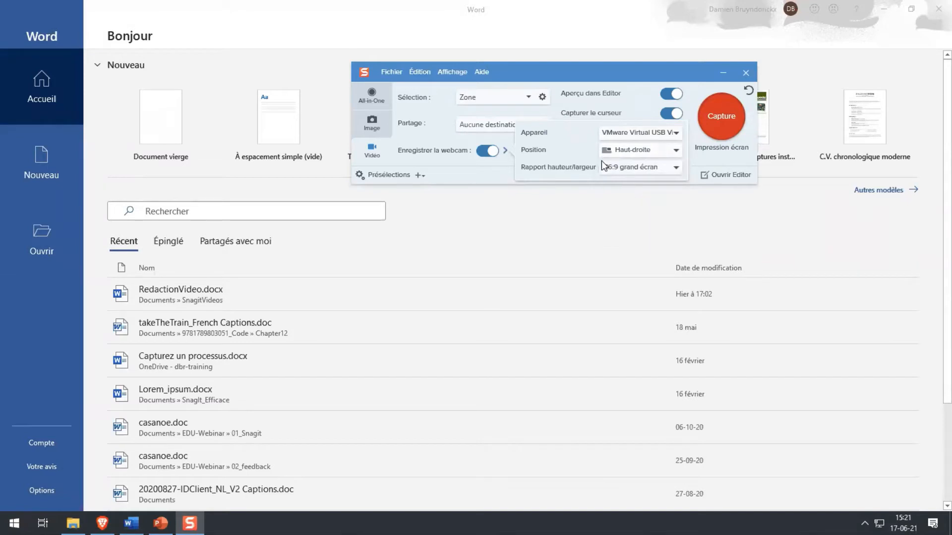
left_click(660, 172)
left_click(574, 178)
left_click(572, 74)
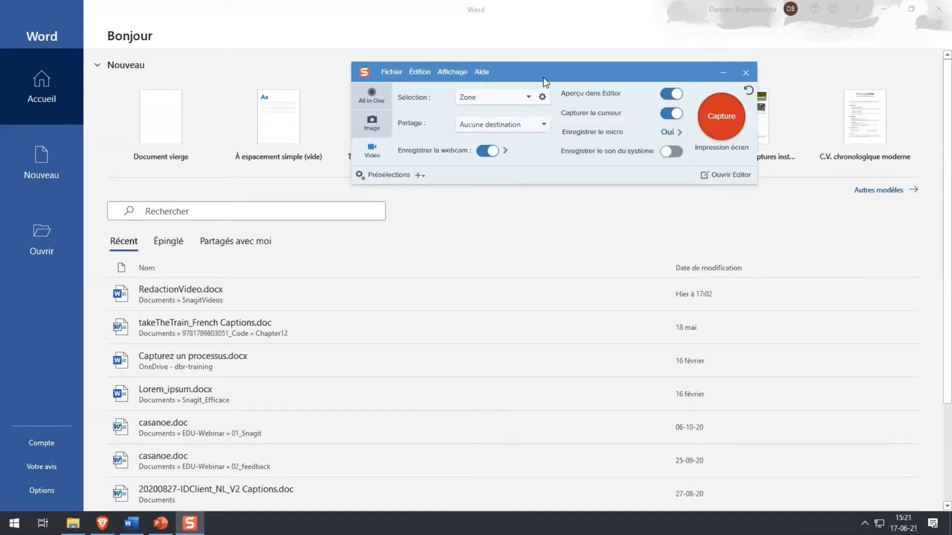
Choose Microphone (Yeti Stereo Microphone) for the recording and keep cursor capture enabled after toggling it
left_click(681, 133)
left_click(867, 142)
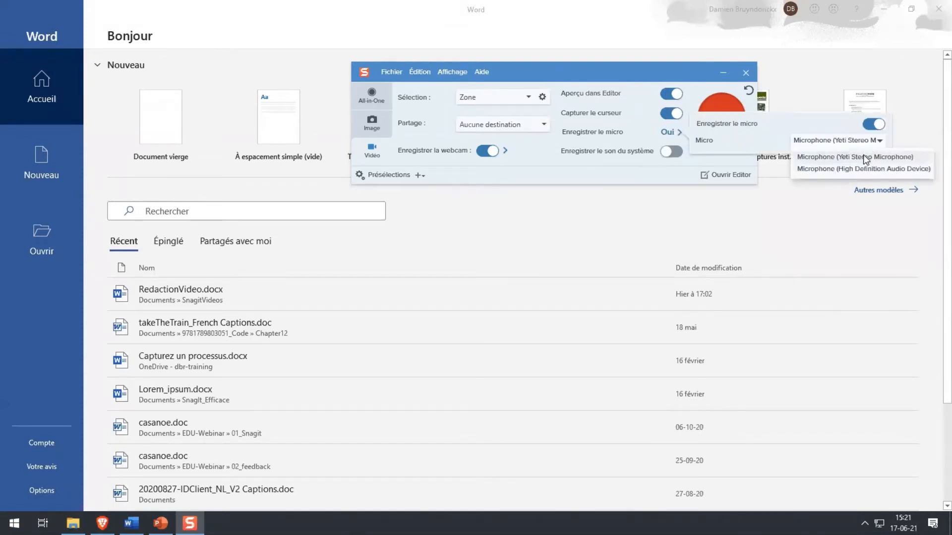
left_click(865, 157)
left_click(671, 113)
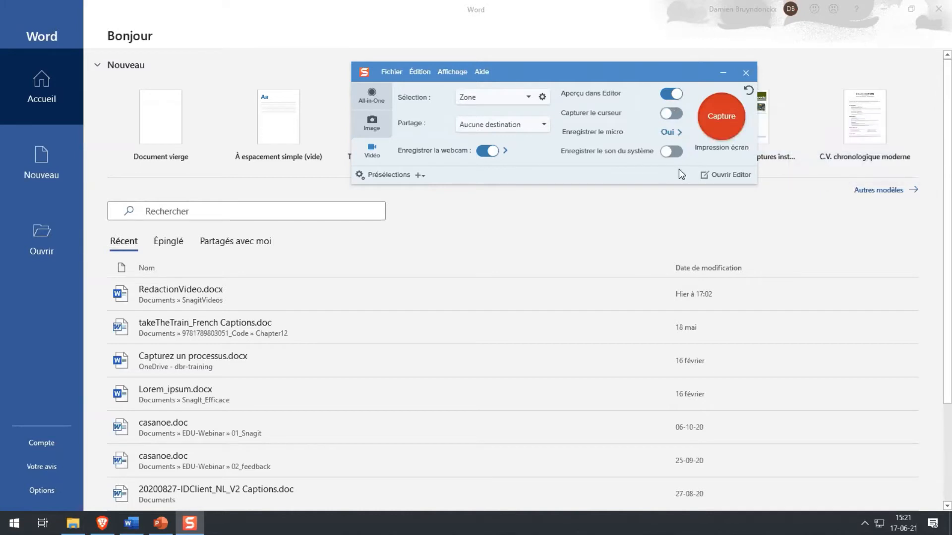
left_click(675, 114)
Start a video capture with the Zone selection and toggle the video resizing guides
left_click(528, 96)
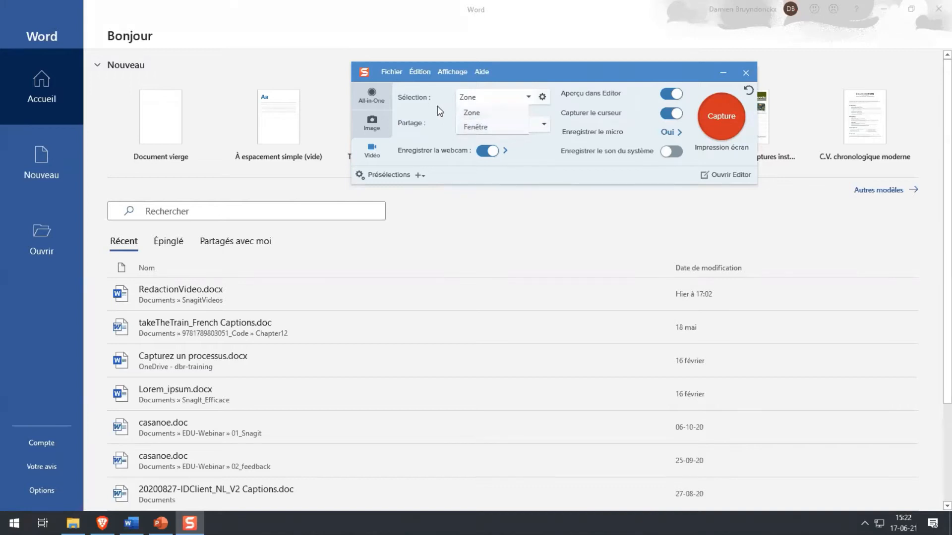
left_click(470, 110)
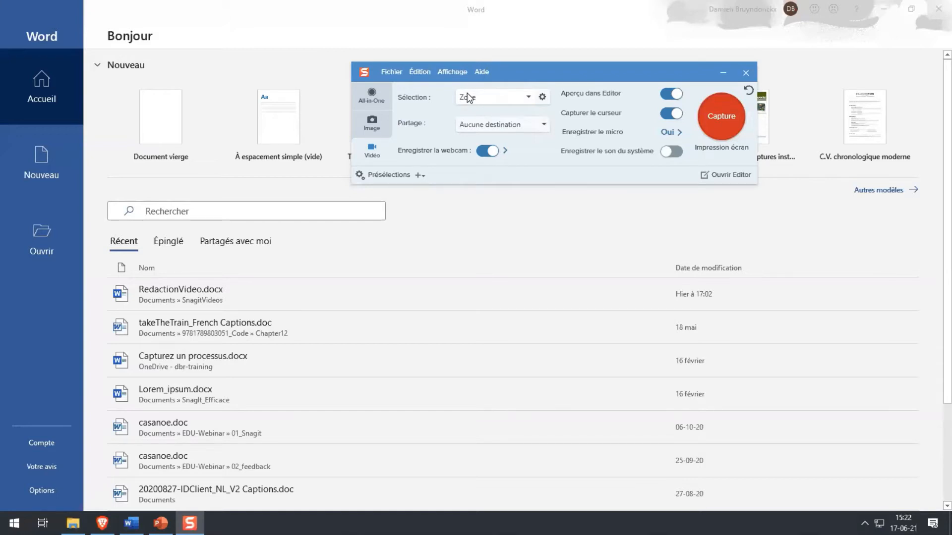
left_click(717, 127)
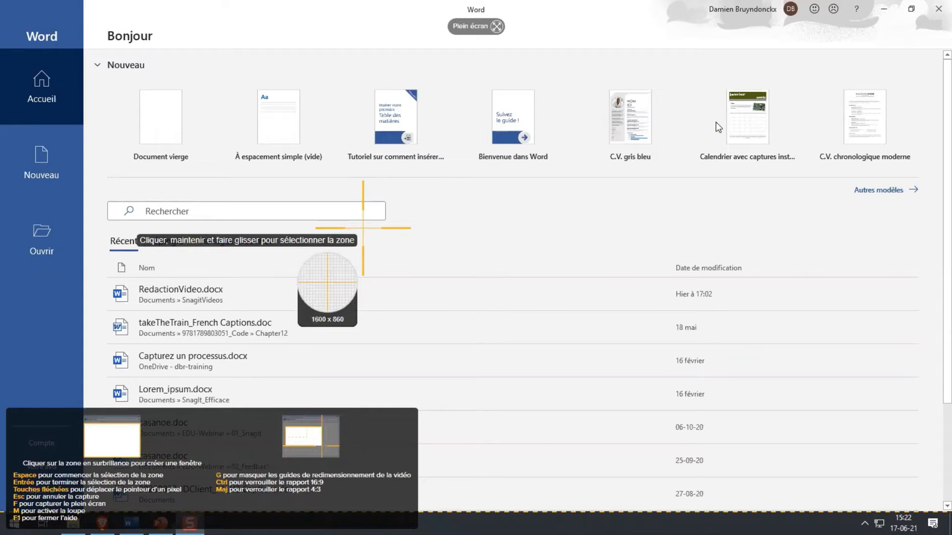
key("g")
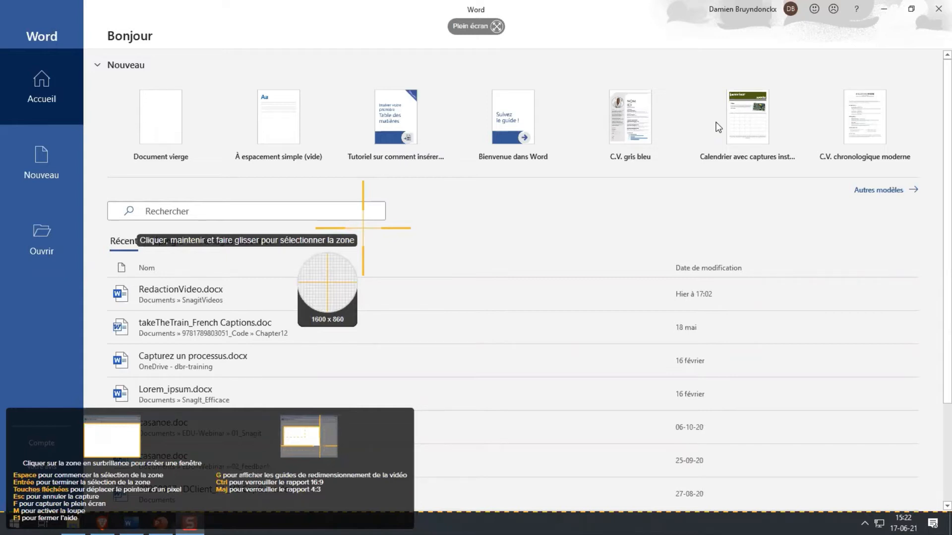
key("g")
key("g")
key("g")
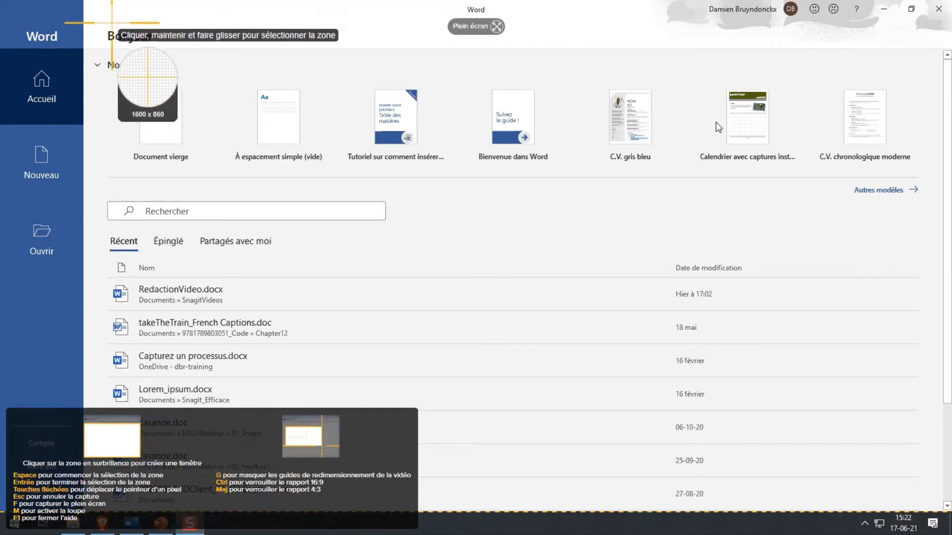
Draw a 16:9 capture zone of 1280 x 720 over the Word start screen and cancel the capture
left_click_drag(105, 25, 867, 454)
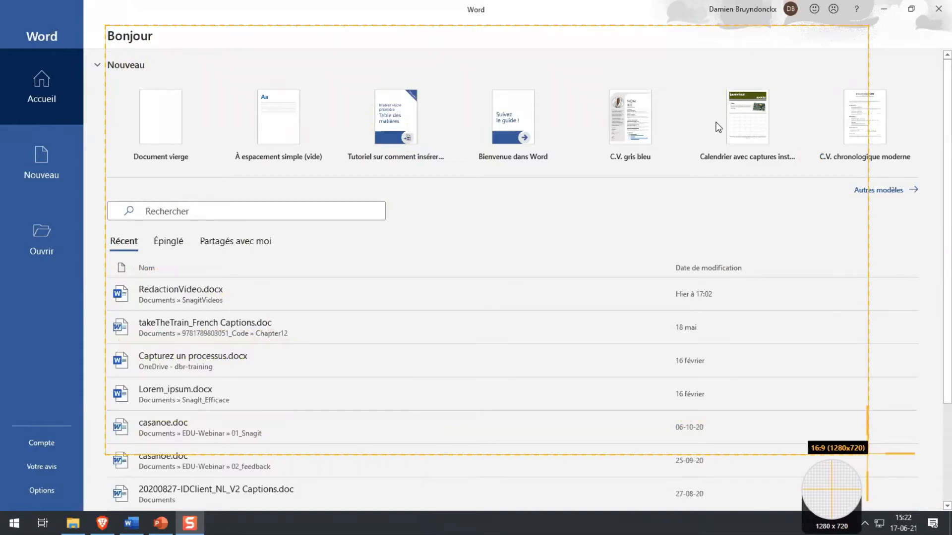
left_click_drag(867, 454, 867, 454)
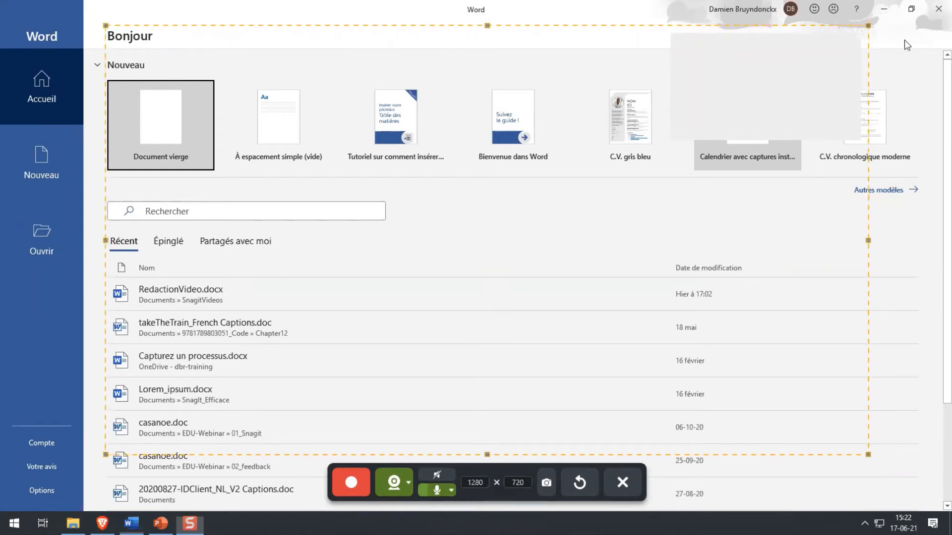
left_click(621, 480)
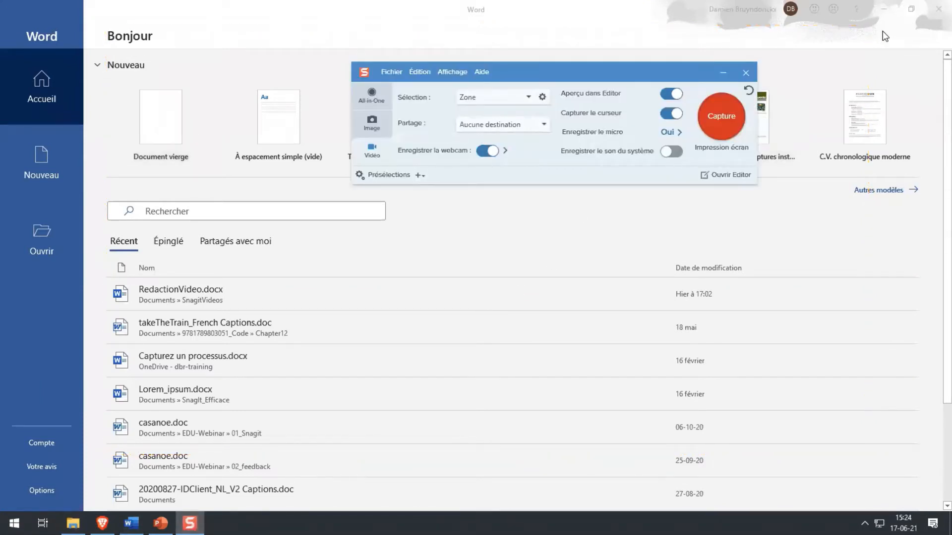
Restore the Word window to a smaller size, narrow it and move the Snagit capture window clear of it
left_click(913, 11)
left_click_drag(452, 71, 443, 93)
left_click(545, 9)
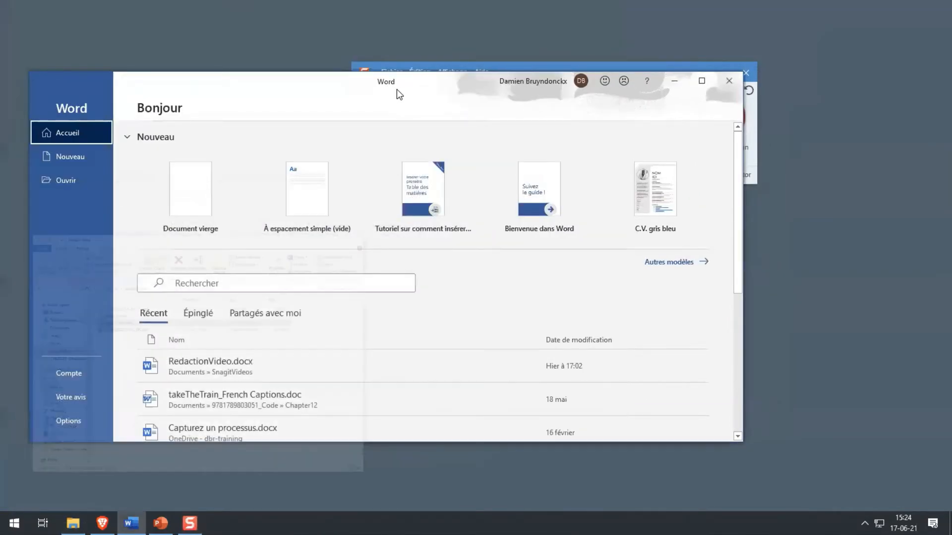
left_click_drag(742, 442, 676, 448)
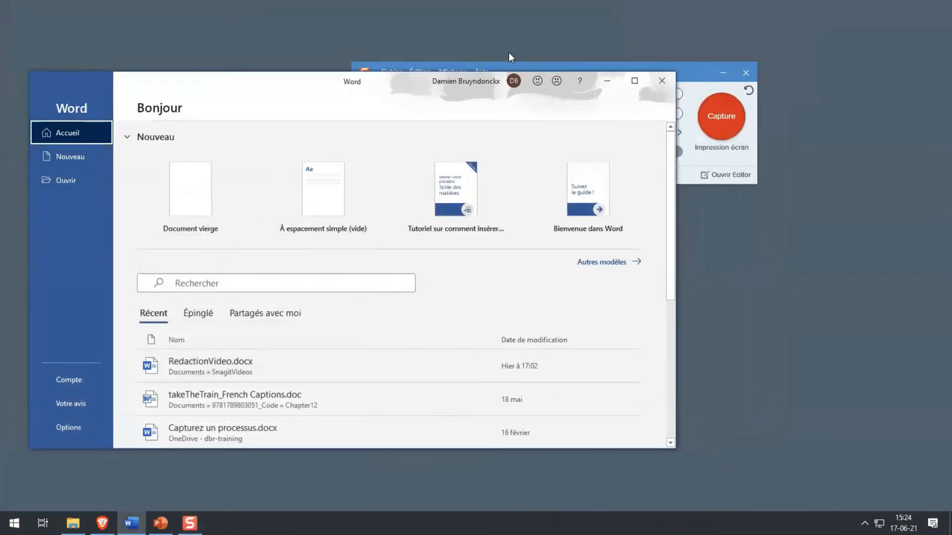
left_click_drag(587, 68, 696, 43)
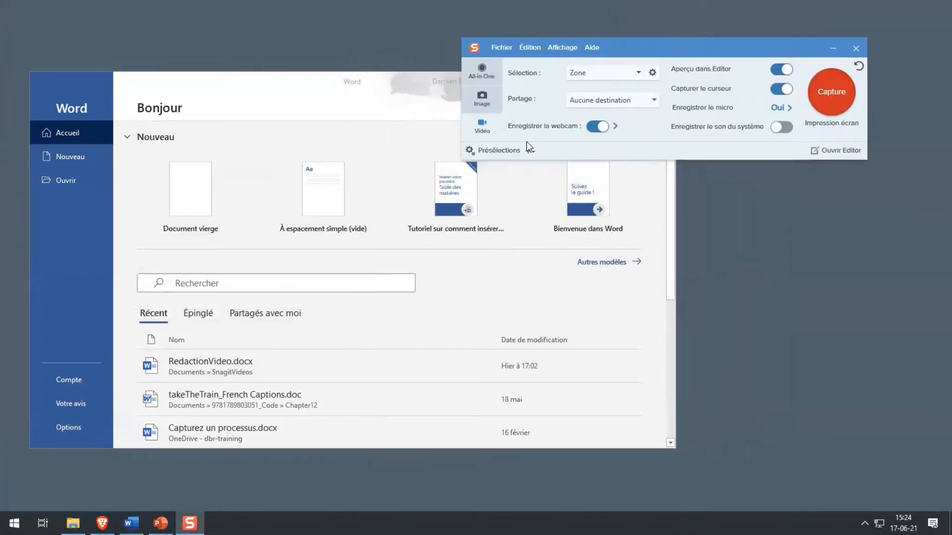
Set the capture selection to Fenêtre with a fixed size of 1280 px wide by 720 px high
left_click(638, 74)
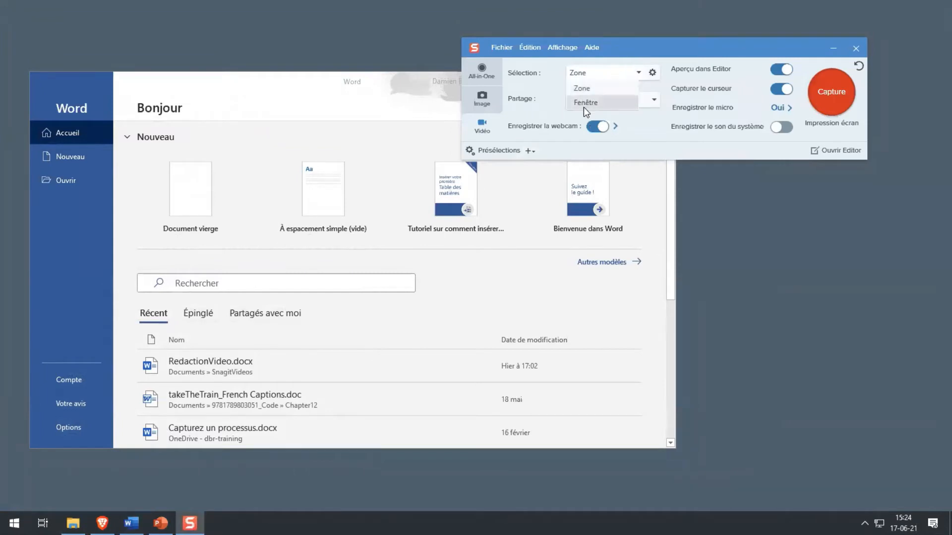
left_click(587, 104)
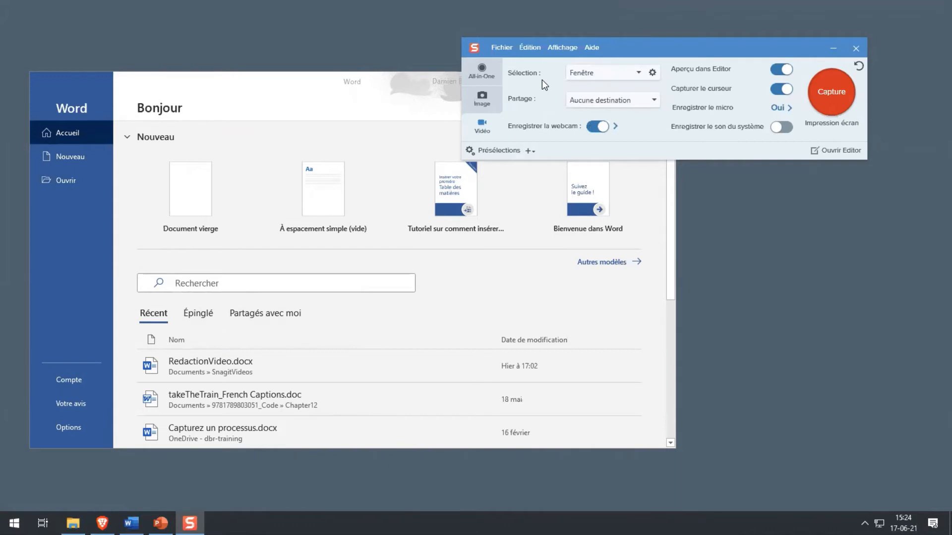
left_click(653, 73)
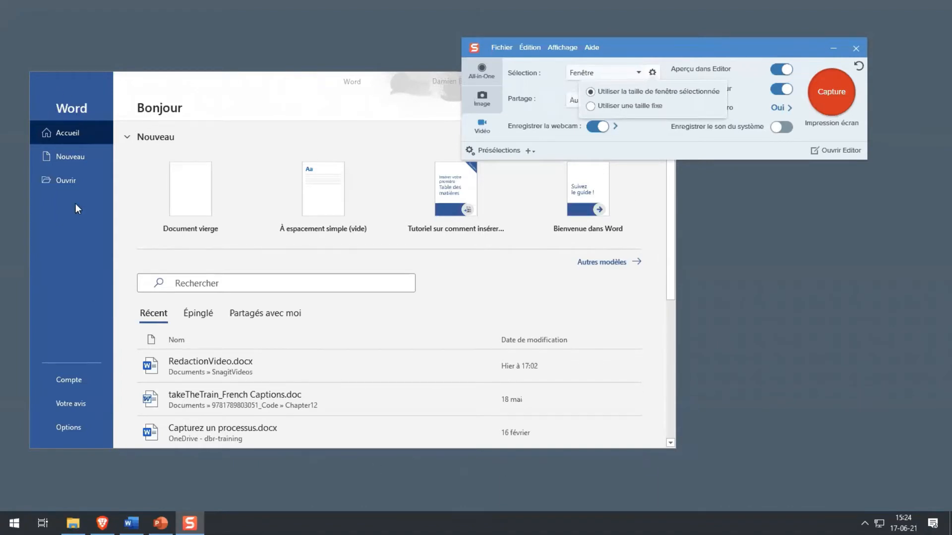
left_click(591, 106)
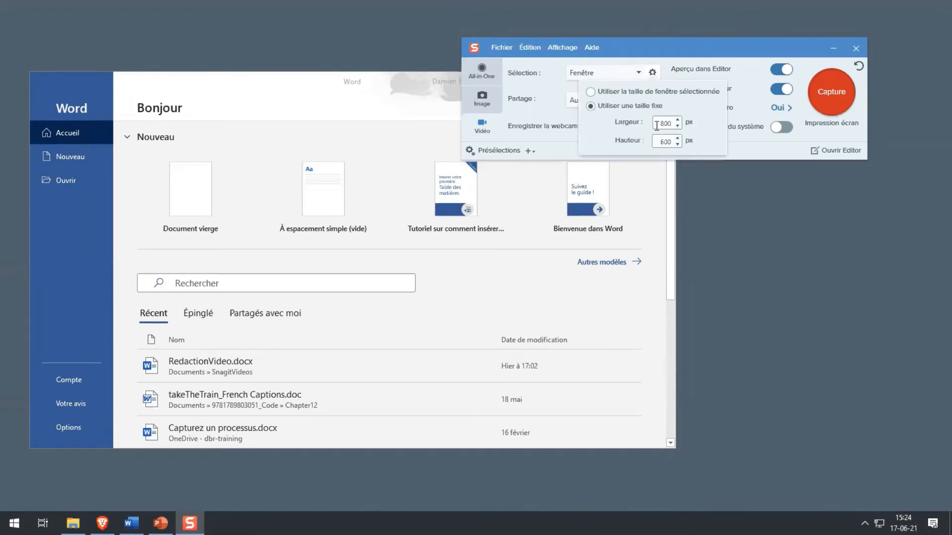
left_click_drag(657, 125, 670, 125)
type("1280")
left_click_drag(658, 142, 672, 142)
type("720")
double_click(667, 123)
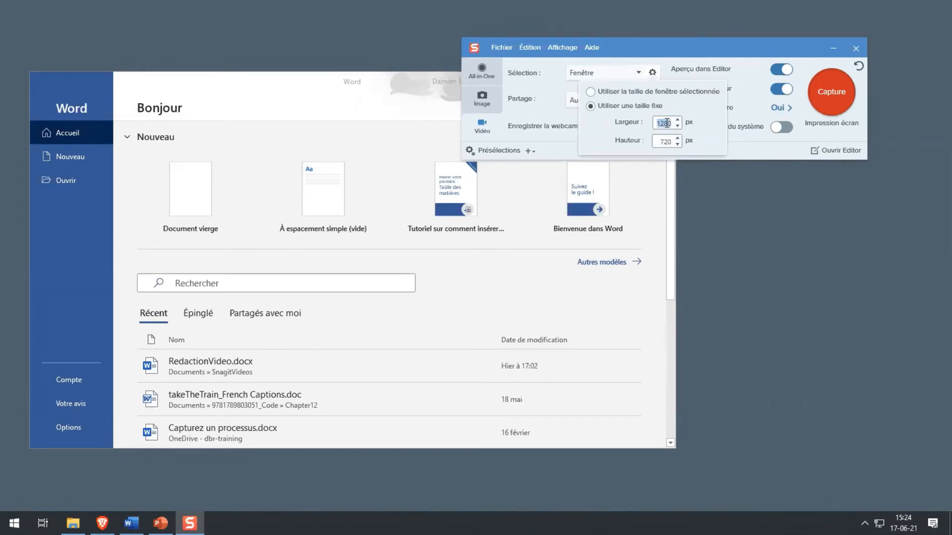
left_click(561, 85)
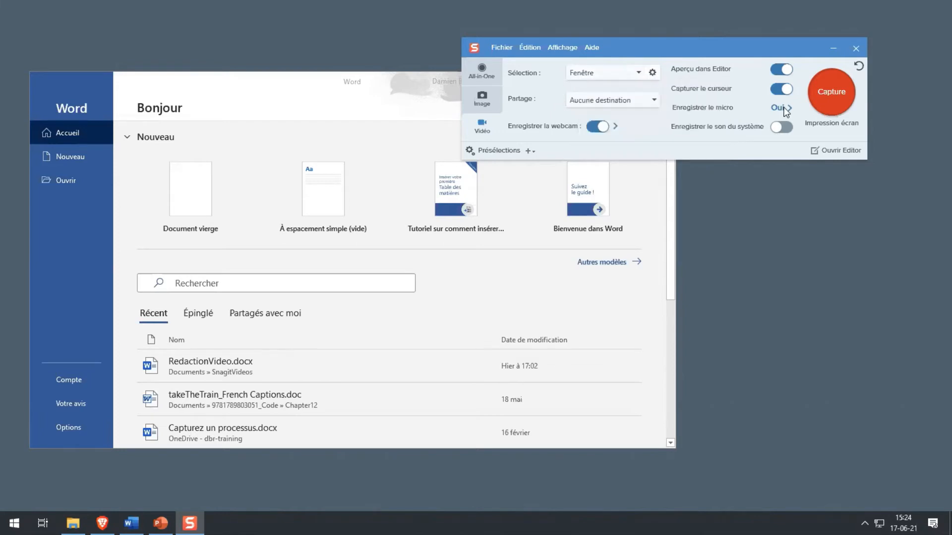
Start the capture, pick the Word window as the recording area and switch the webcam off and on again
left_click(826, 93)
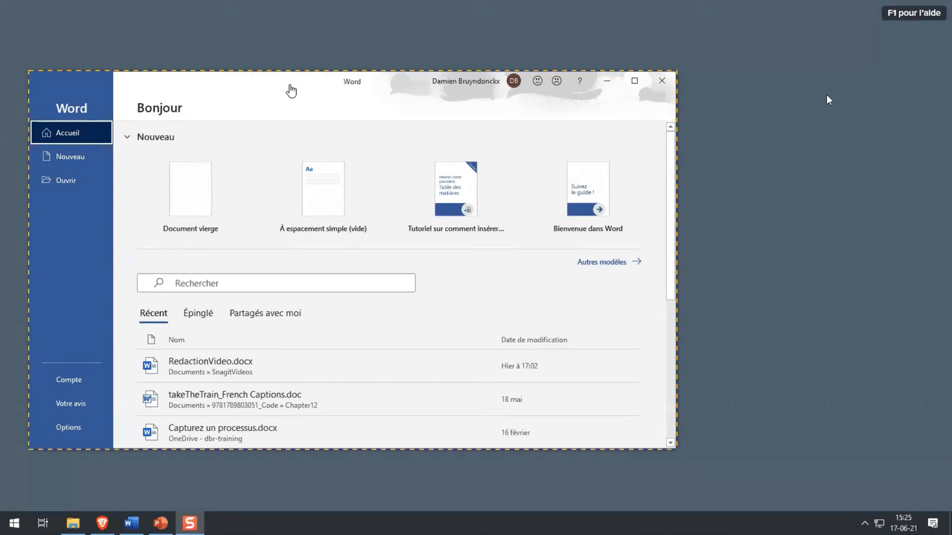
left_click(290, 88)
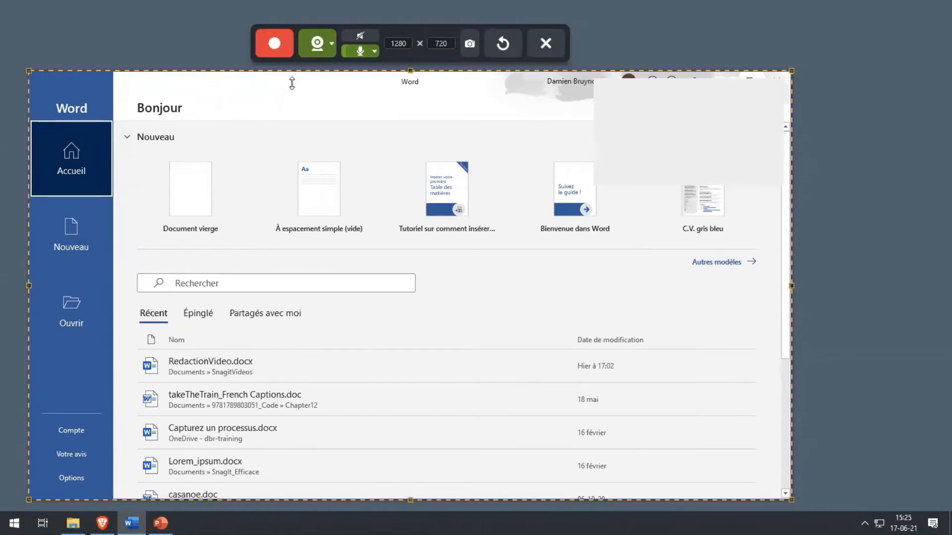
left_click(317, 39)
left_click(317, 39)
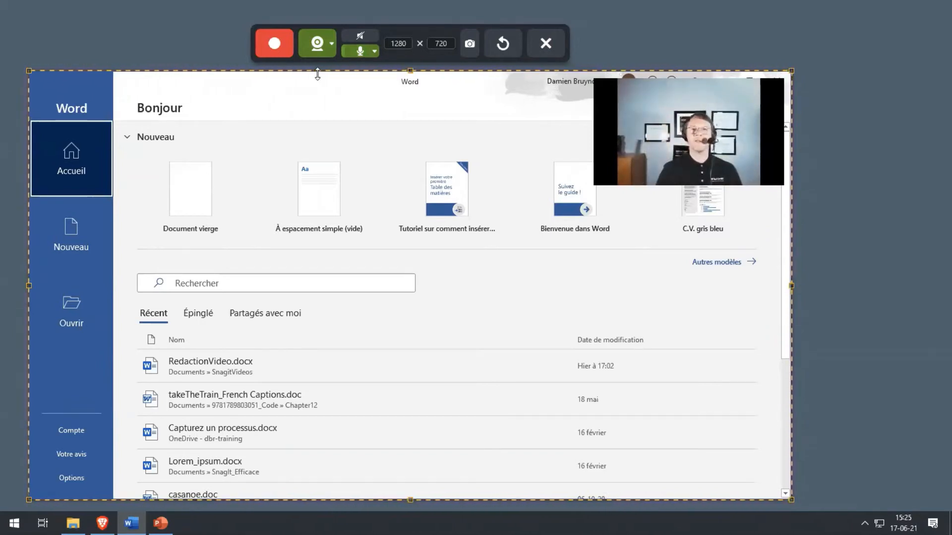
Start the recording, create a blank Word document and move the webcam picture to the lower-right corner of the Word window
left_click(276, 49)
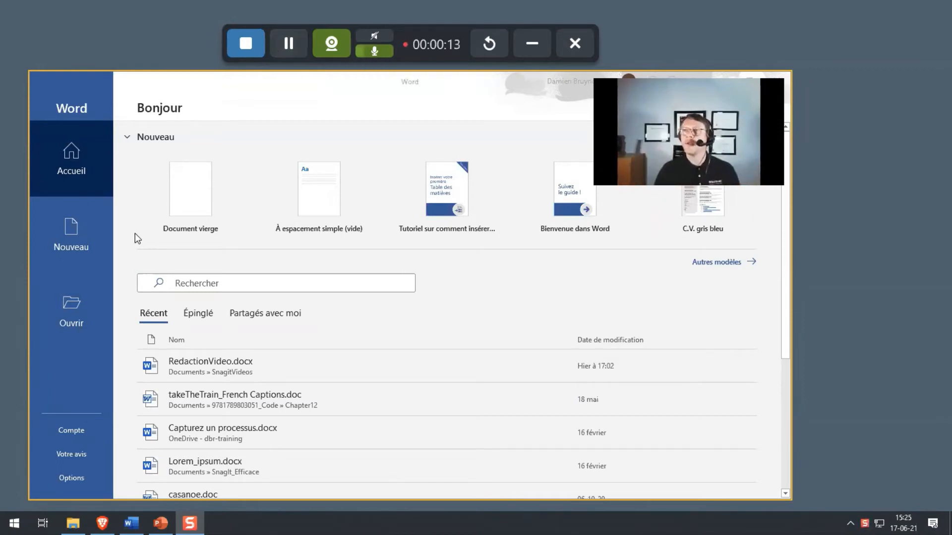
left_click(186, 197)
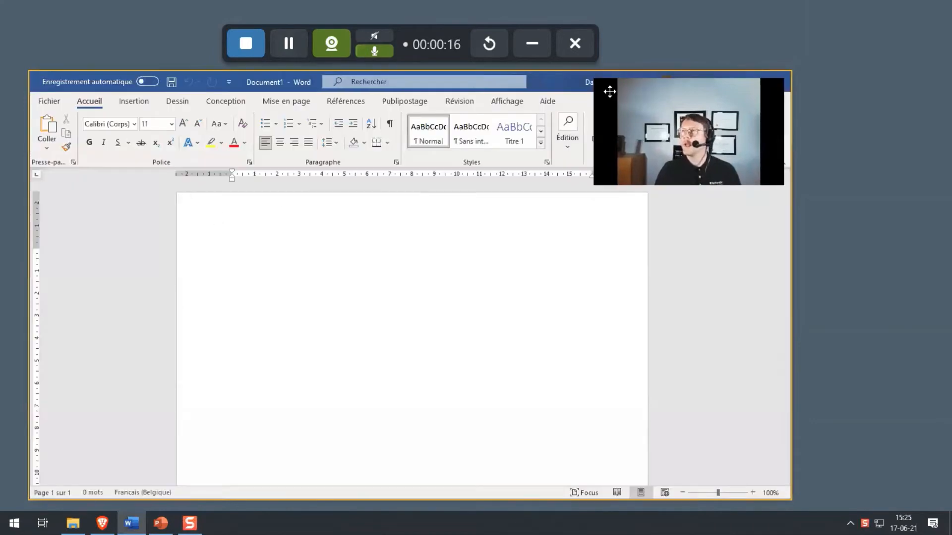
left_click_drag(609, 102, 688, 411)
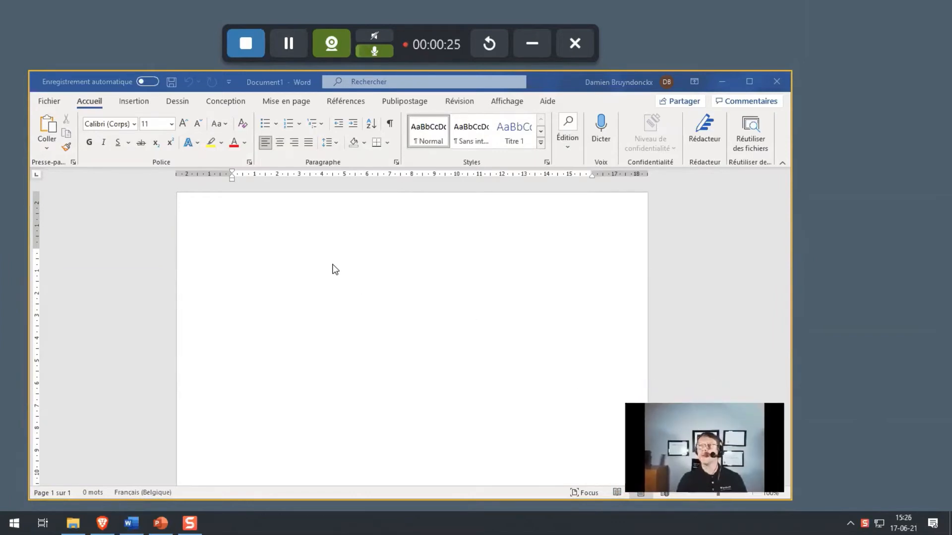
Generate Latin placeholder text in the blank document with =lorem()
left_click(278, 242)
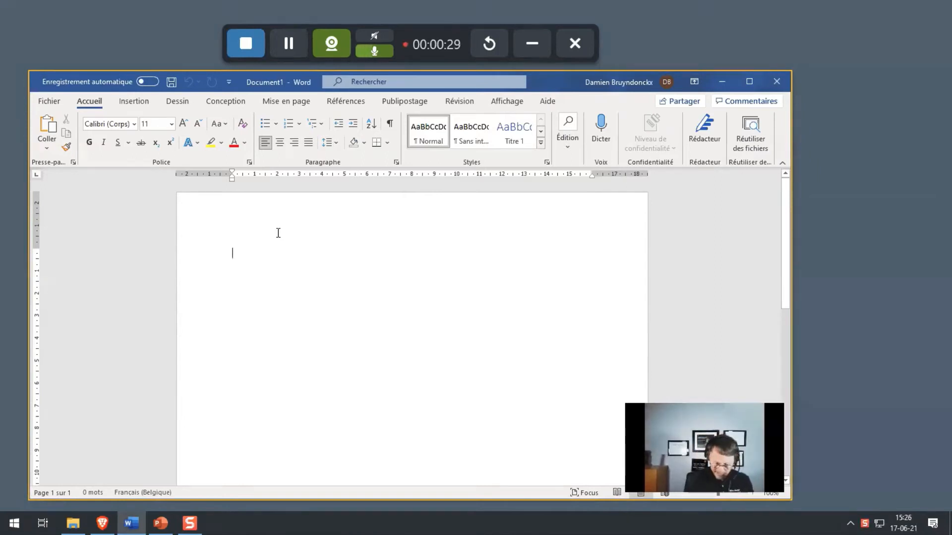
type("=lorem()")
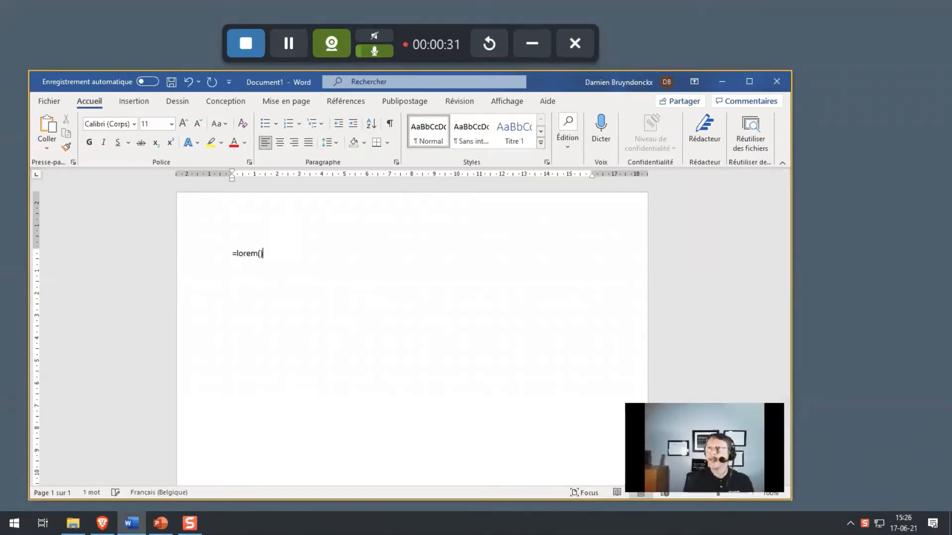
key("Return")
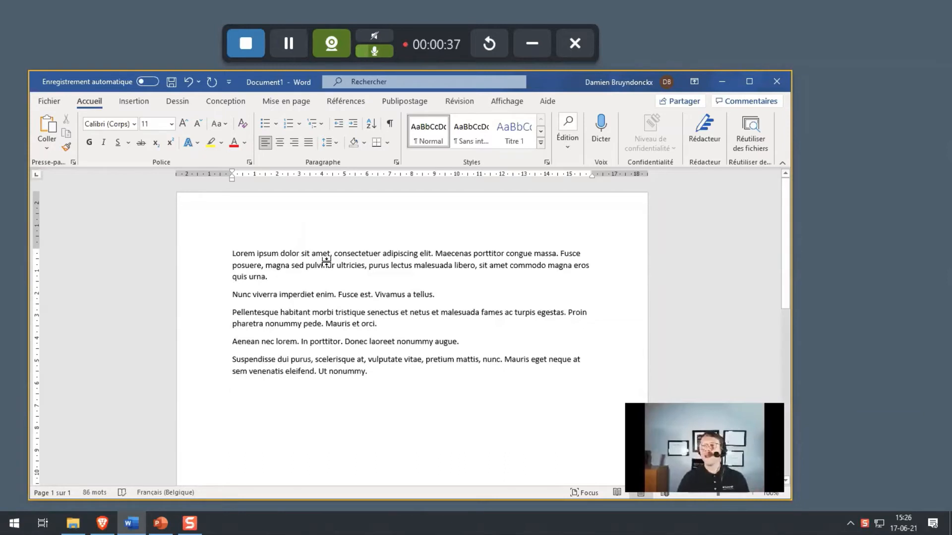
Replace the Latin paragraphs with sample text generated by =rand() and stop the recording
left_click(322, 323)
left_click_drag(232, 252, 375, 376)
key("Delete")
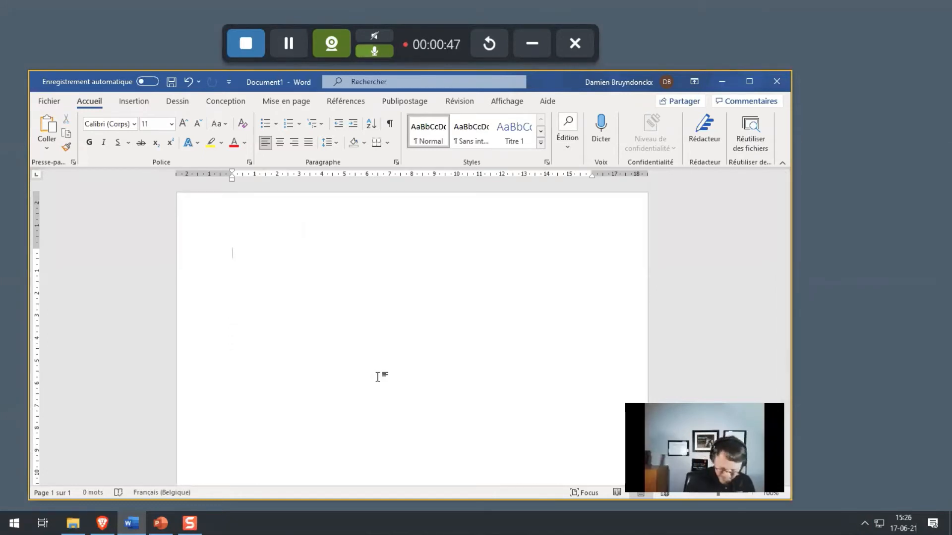
type("=rand(")
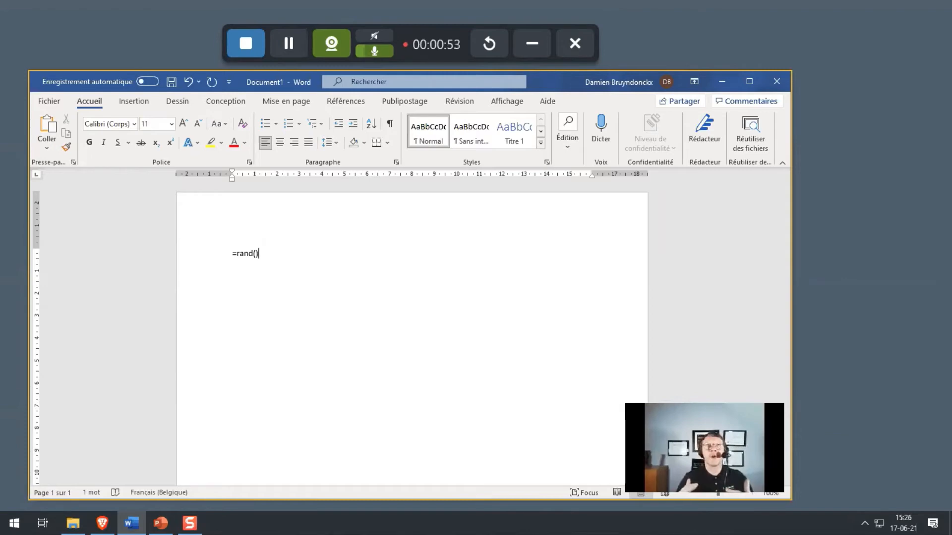
key("Return")
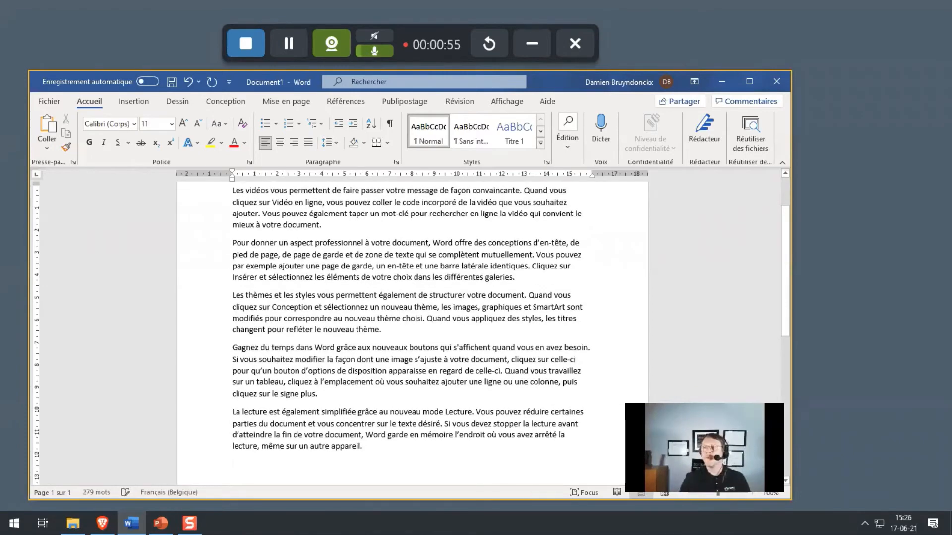
scroll(462, 415, "up", 1)
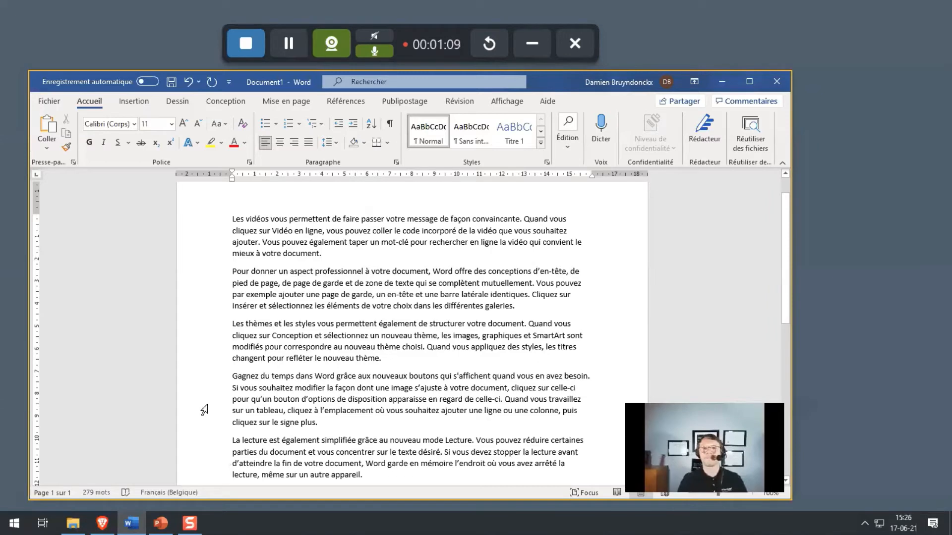
left_click(240, 40)
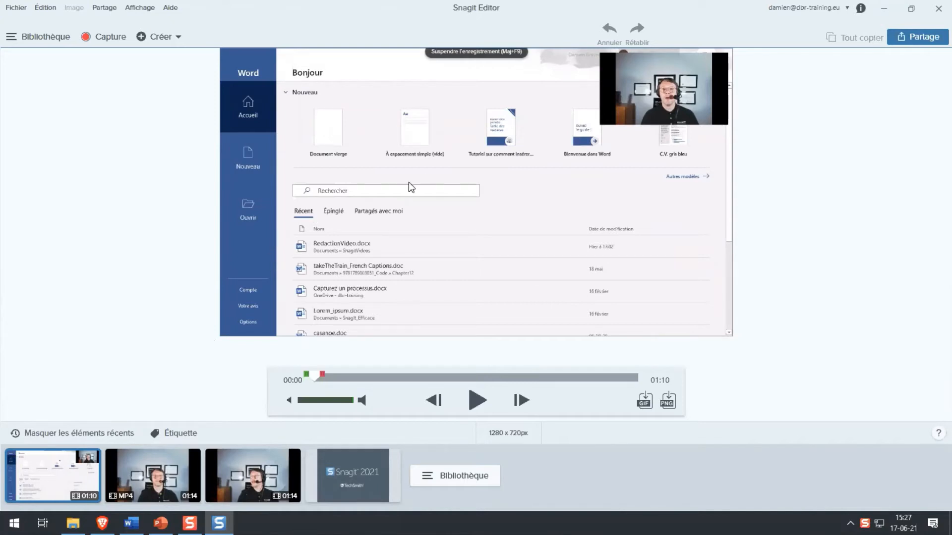
Play the opening seconds of the new Word recording and pause it
mouse_move(82, 475)
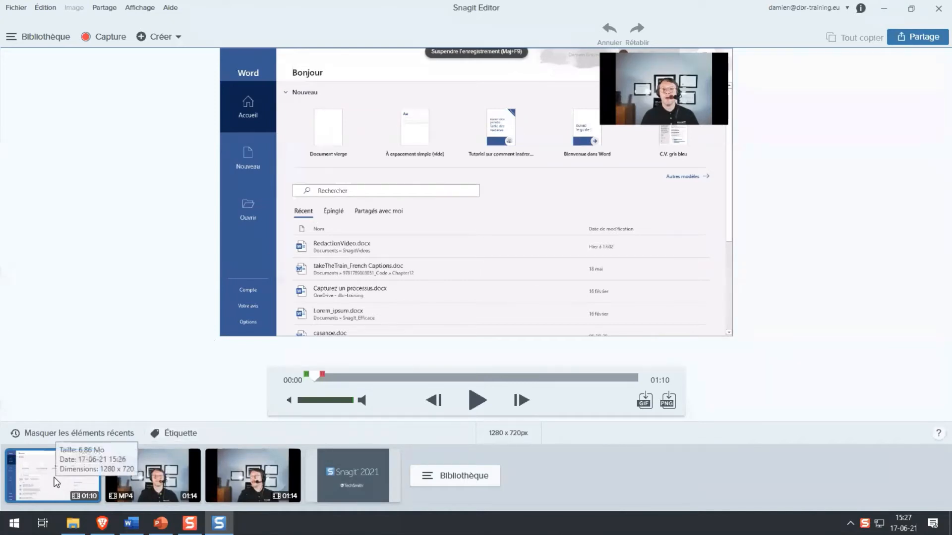
left_click(474, 403)
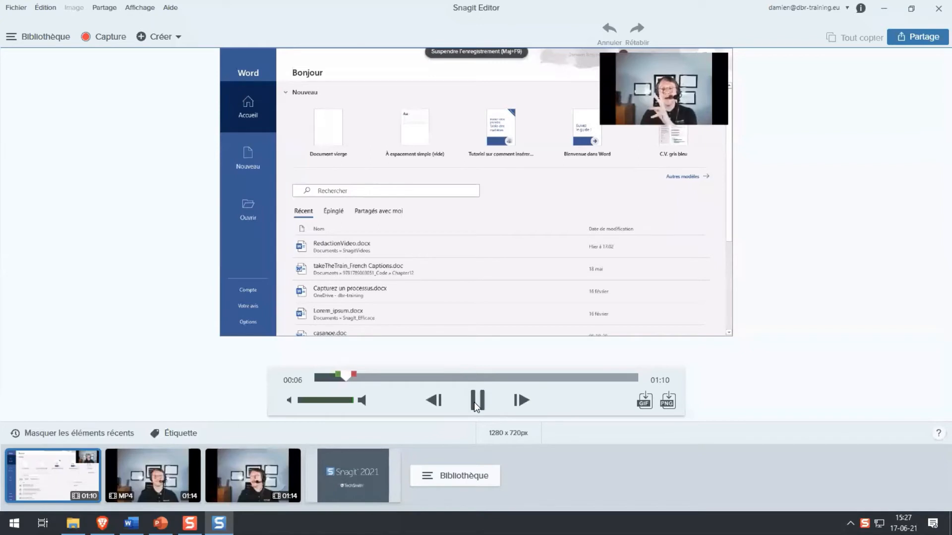
left_click(474, 402)
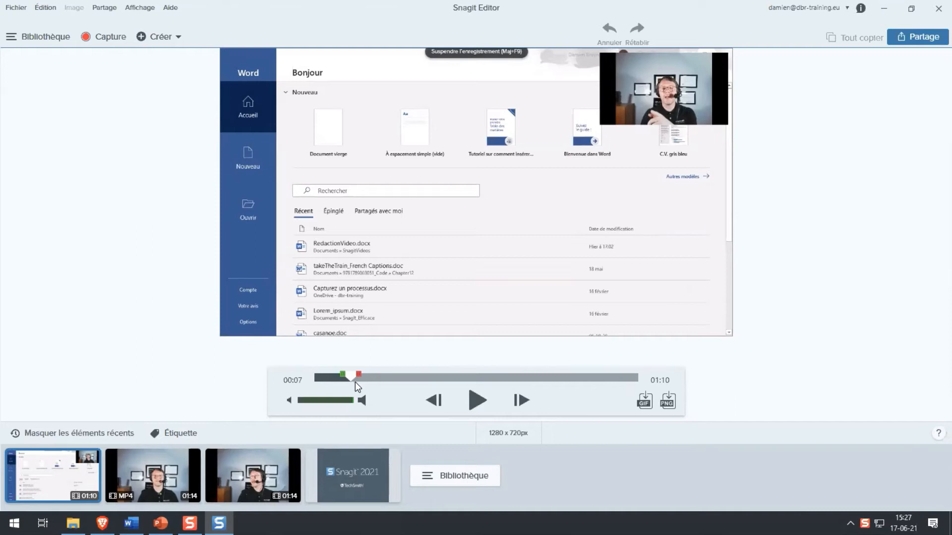
Select the =lorem() passage of the recording, from about 00:28 to 00:35, and play it back
left_click_drag(352, 378, 465, 379)
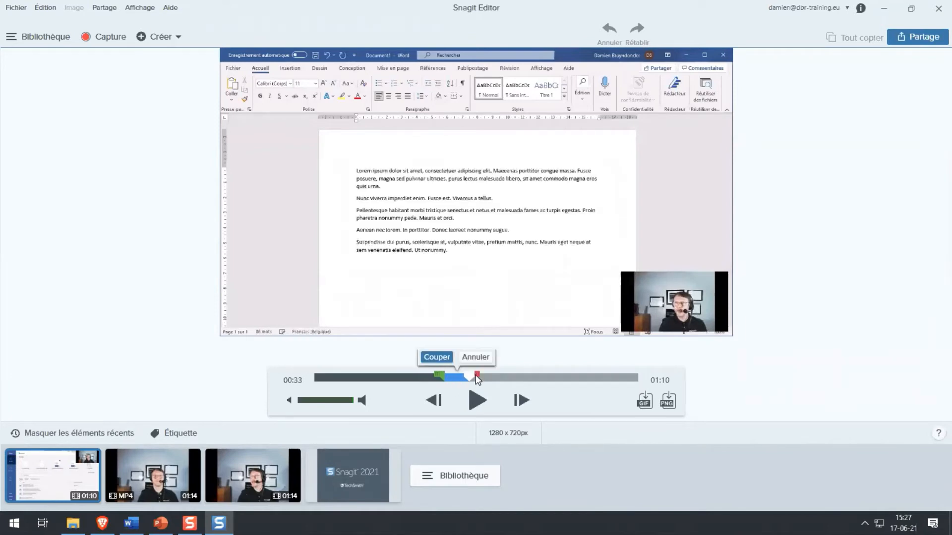
left_click(447, 375)
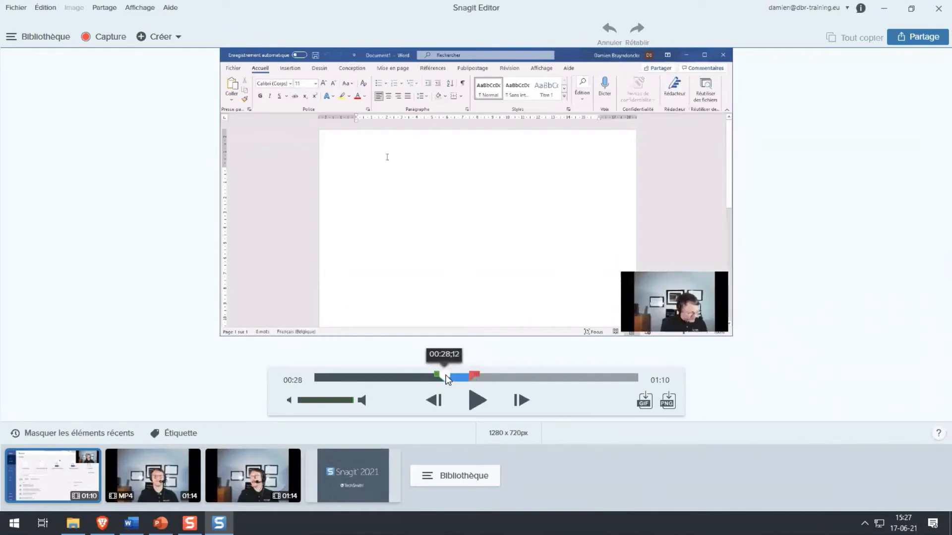
left_click(446, 376)
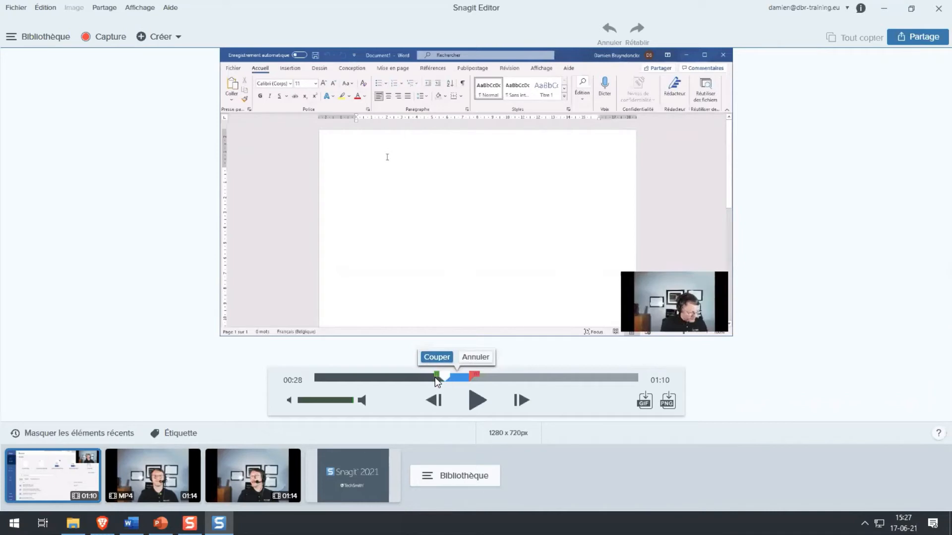
left_click(474, 403)
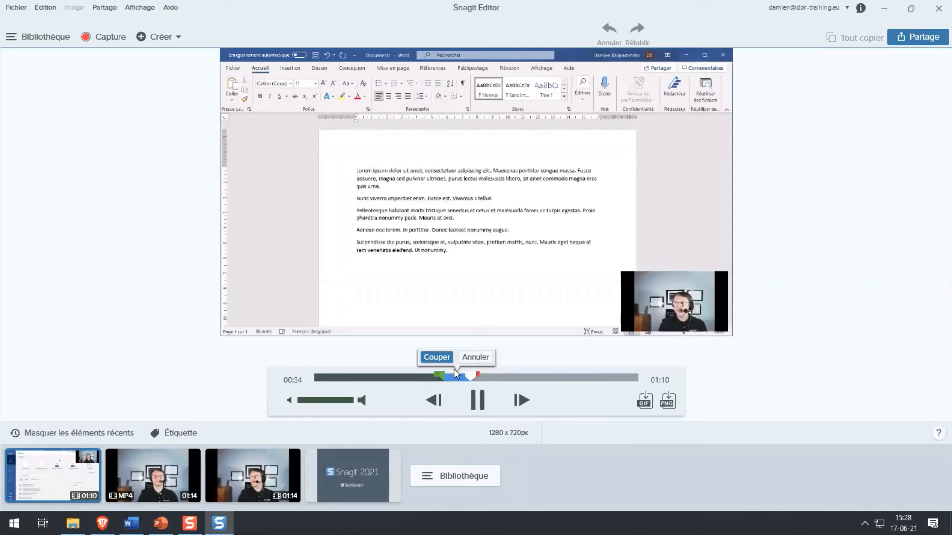
left_click(476, 401)
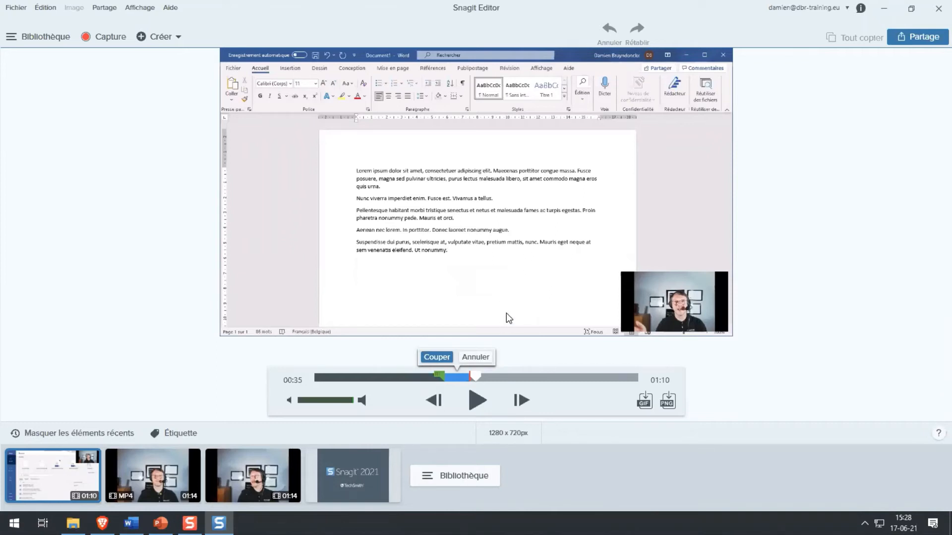
Create a GIF from the selected passage, optimised for Vidéo d'écran without Fondu jusqu'au noir
left_click(644, 402)
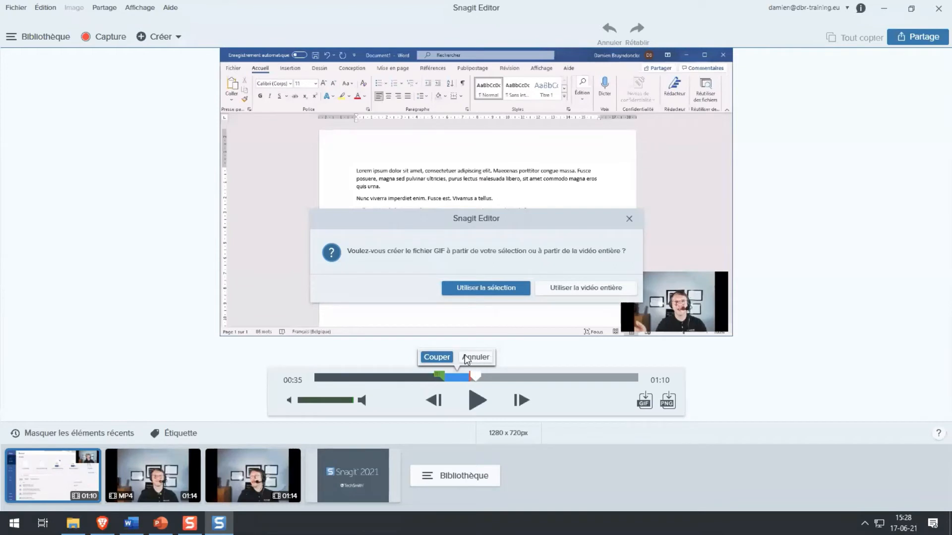
left_click(485, 290)
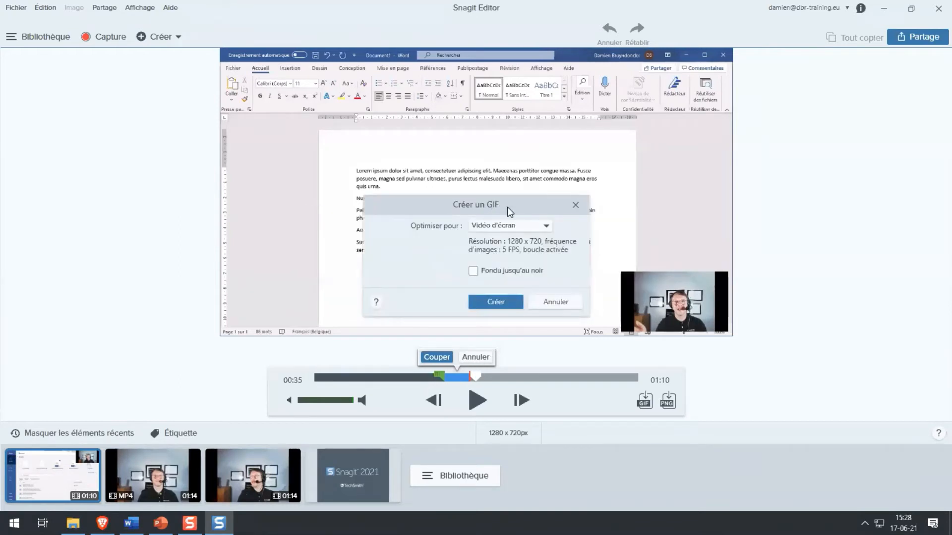
left_click_drag(507, 206, 490, 164)
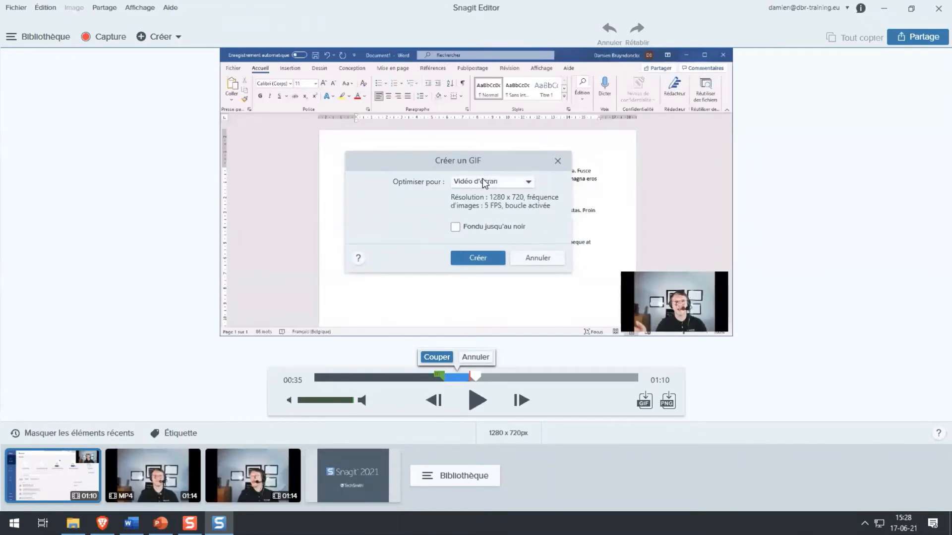
left_click(529, 183)
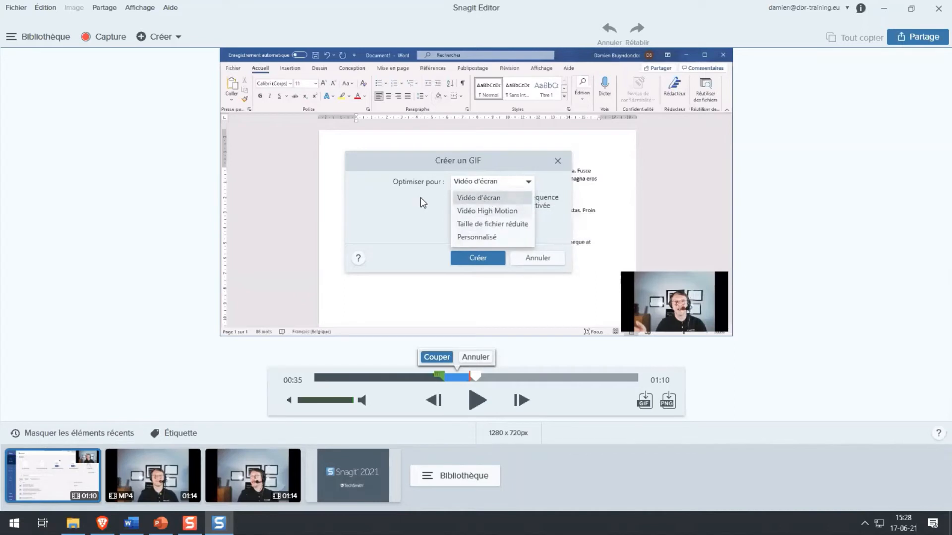
left_click(470, 198)
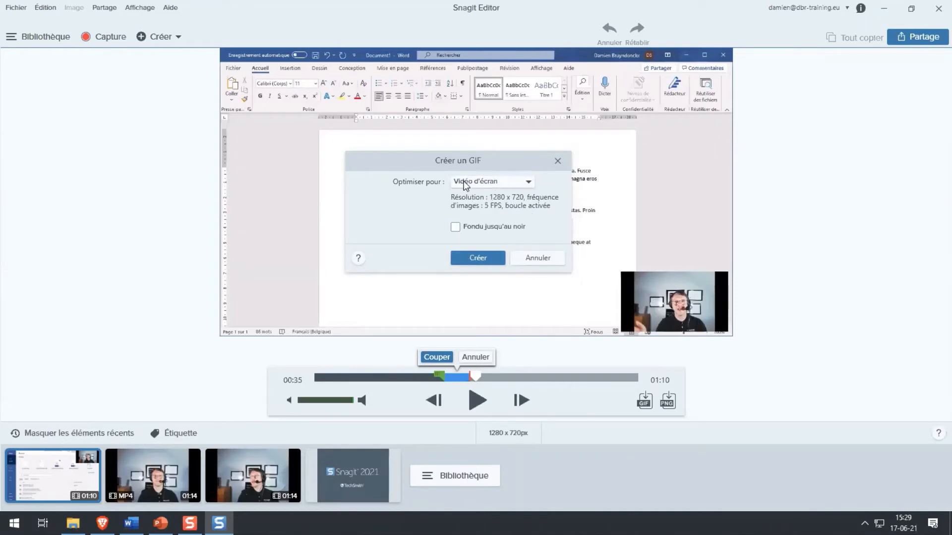
left_click(481, 260)
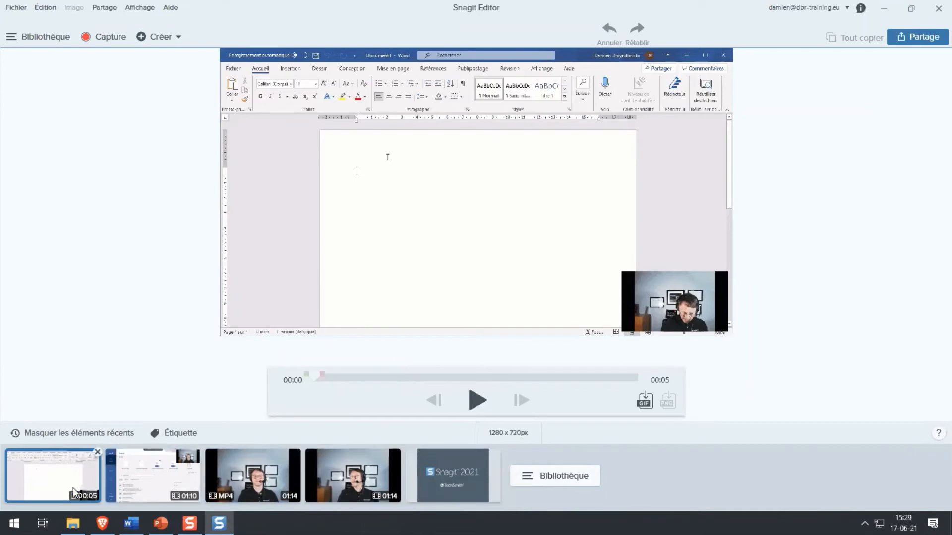
Play the new GIF and return to the Word video recording
left_click(471, 399)
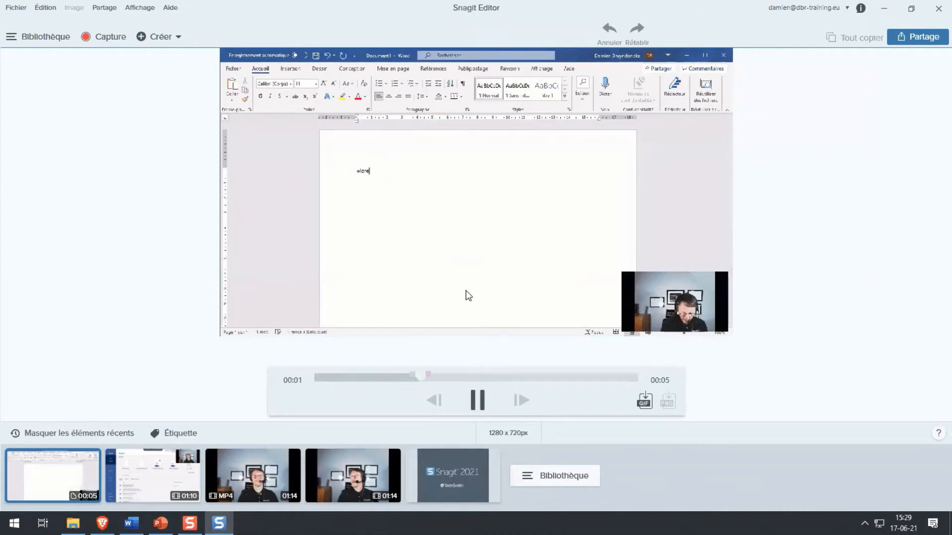
left_click(477, 400)
left_click(168, 478)
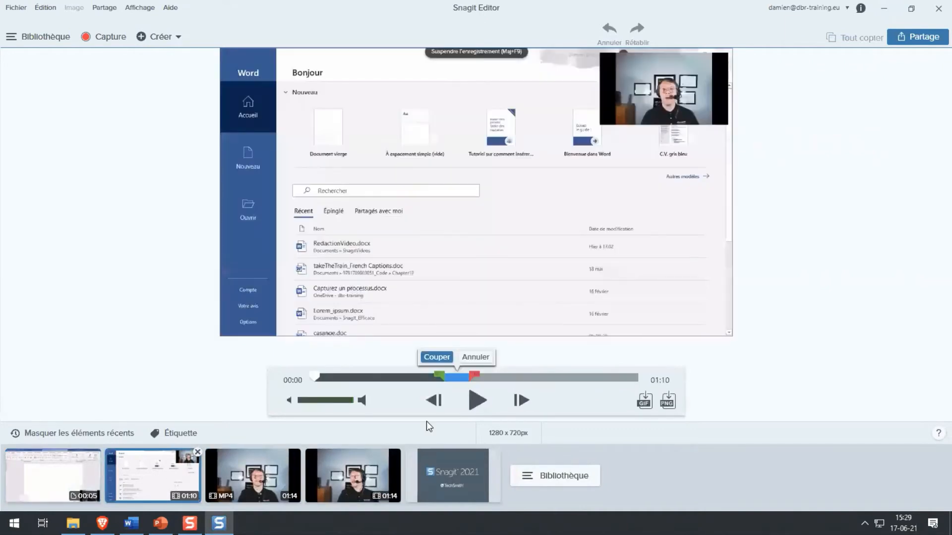
left_click(644, 402)
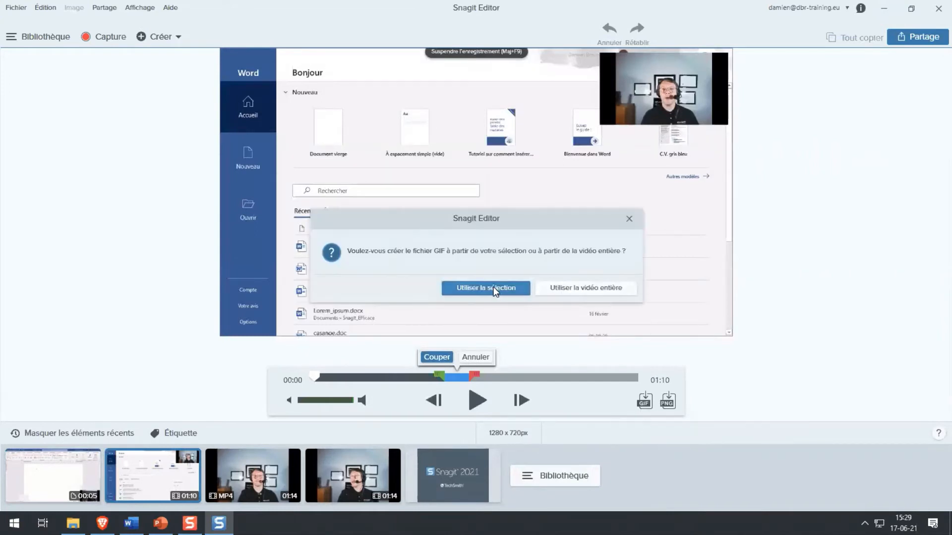
left_click(475, 289)
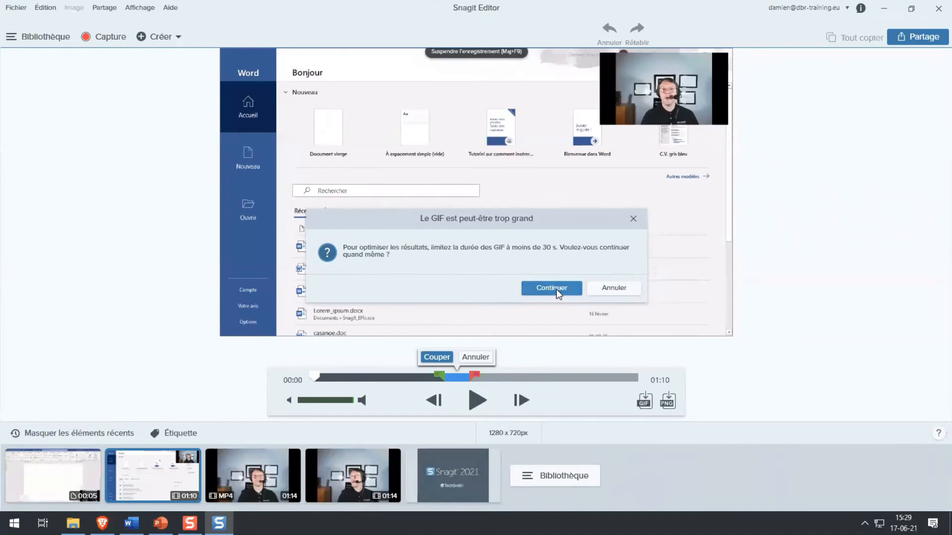
left_click(617, 289)
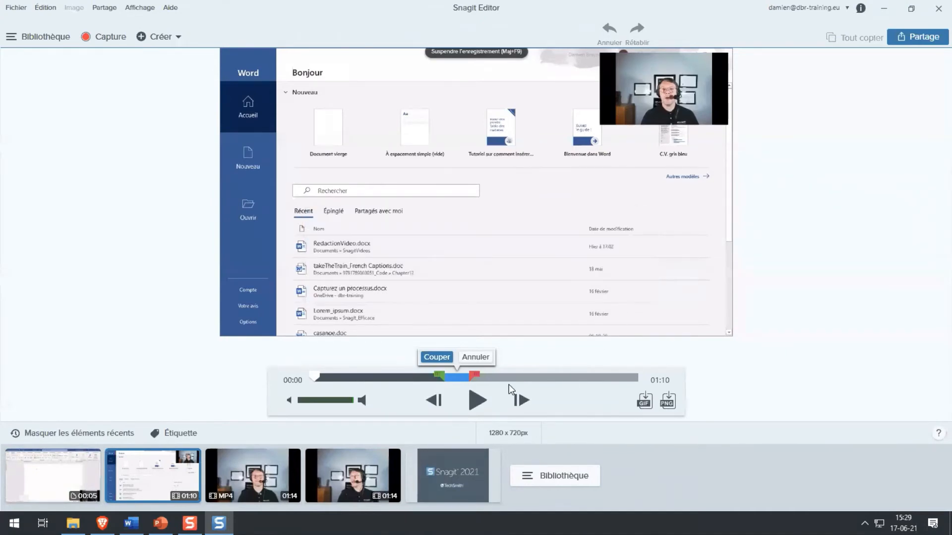
Create another GIF from the selected passage, optimised for Vidéo d'écran with Fondu jusqu'au noir enabled
left_click(645, 400)
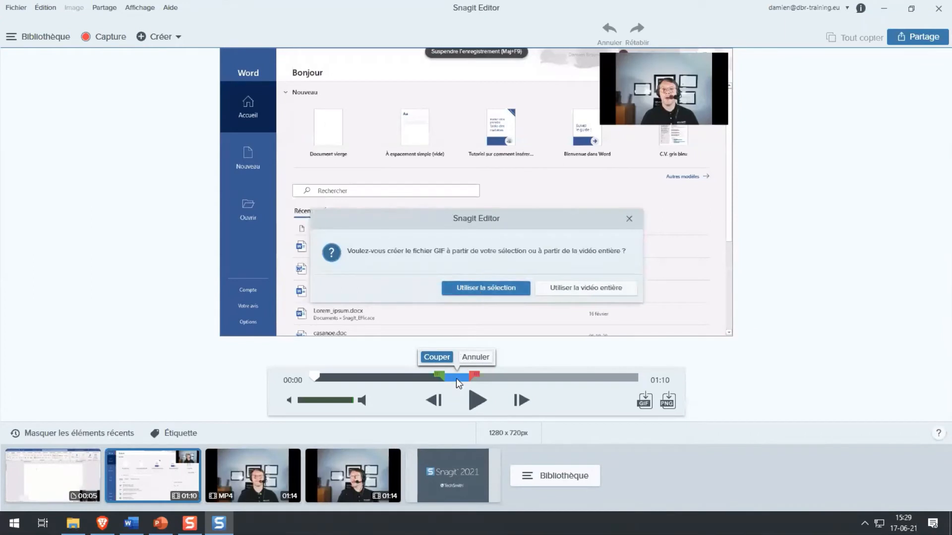
left_click(486, 287)
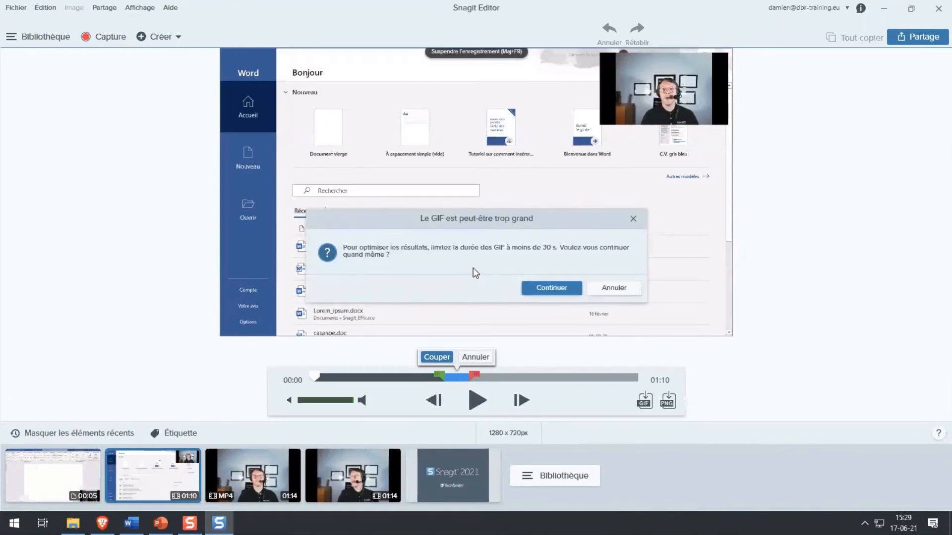
left_click(554, 288)
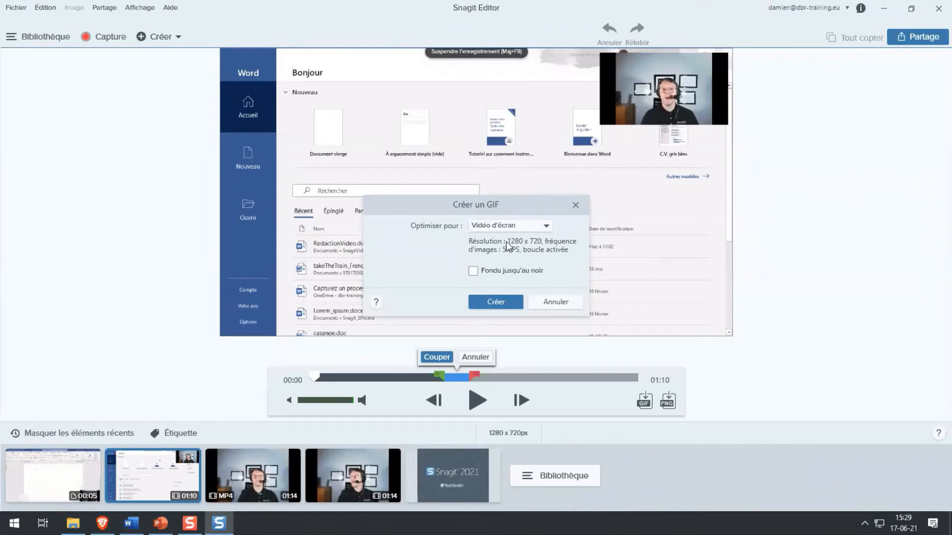
left_click(506, 227)
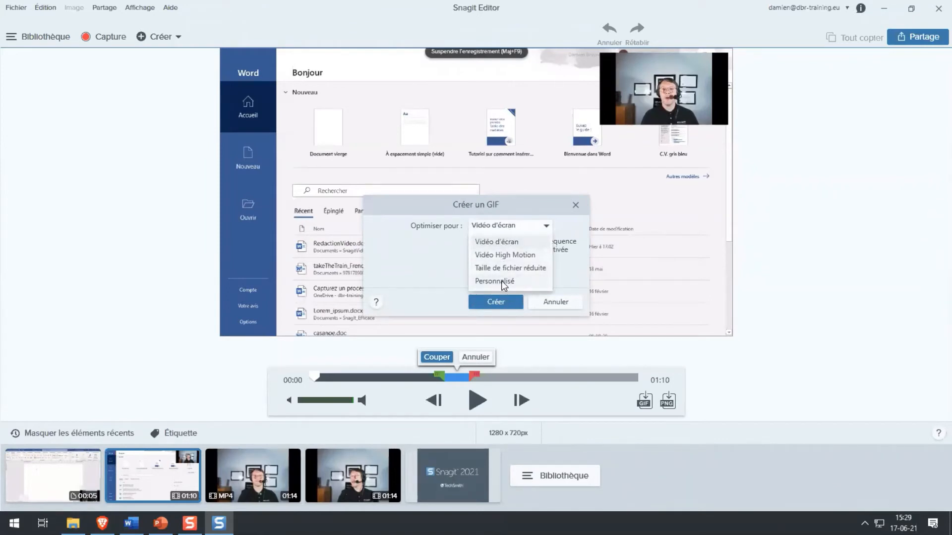
left_click(497, 241)
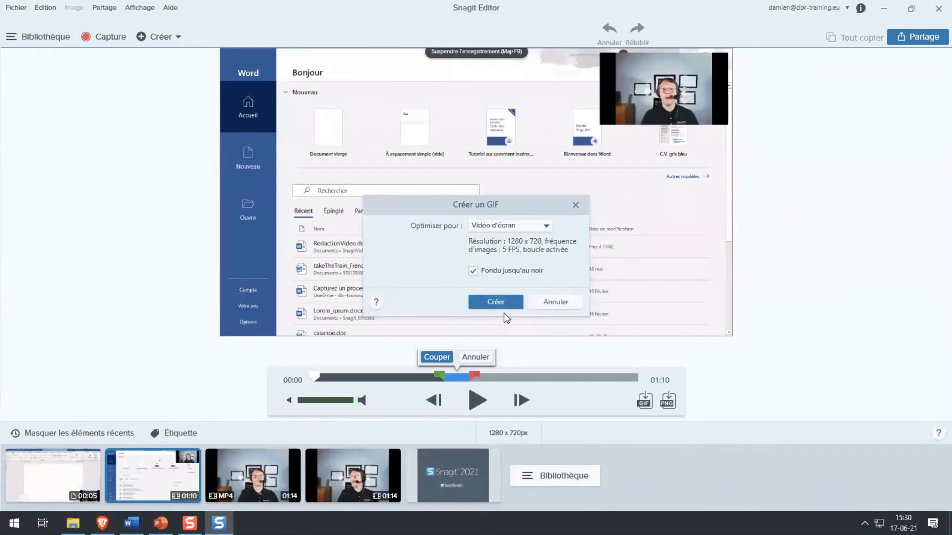
left_click(501, 300)
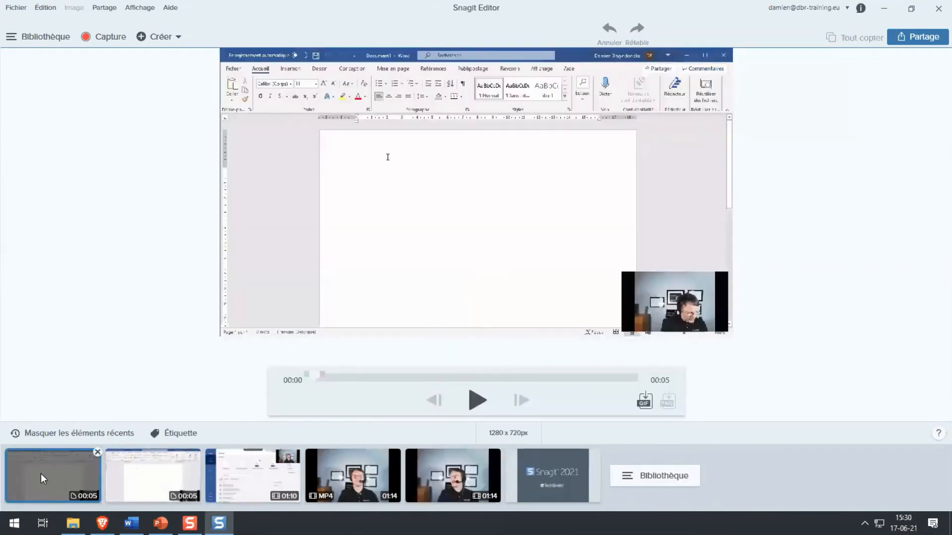
Play the new GIF, and return to the Word recording to clear its passage selection
left_click(473, 398)
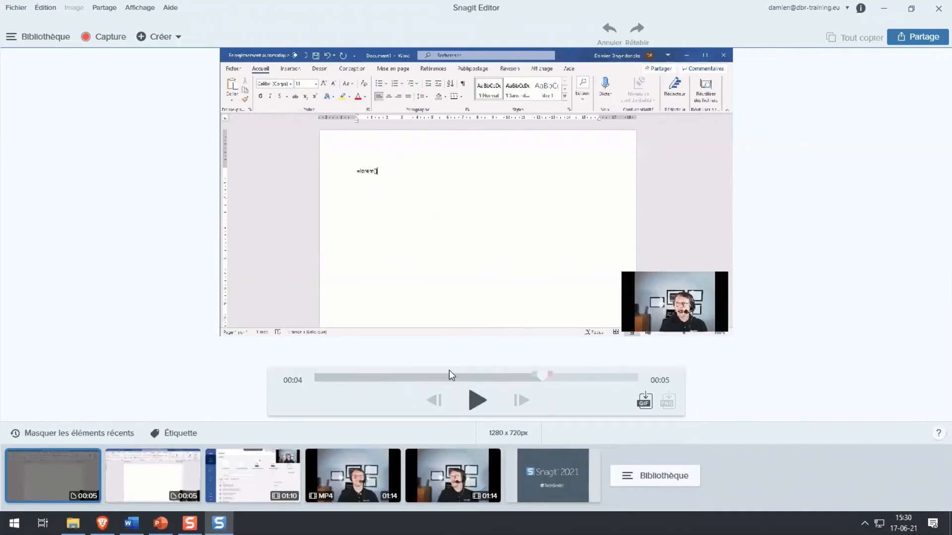
left_click(260, 484)
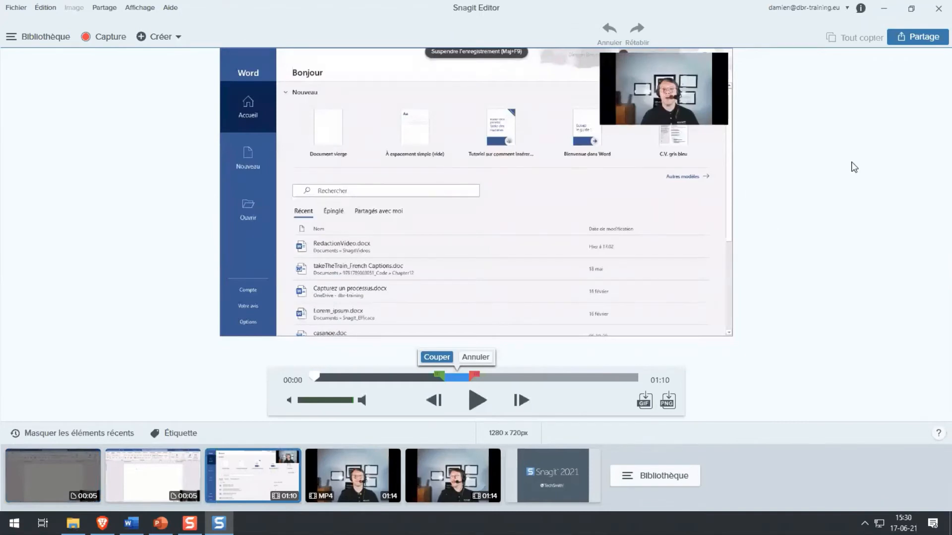
left_click(488, 357)
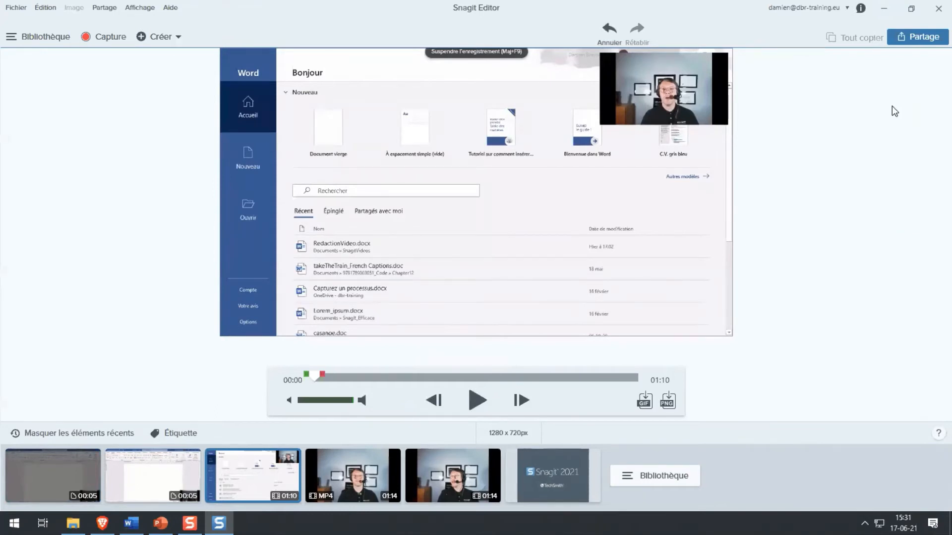
Upload the Word recording to YouTube with the title "Demo Snagit", leaving the description and tags empty
left_click(913, 38)
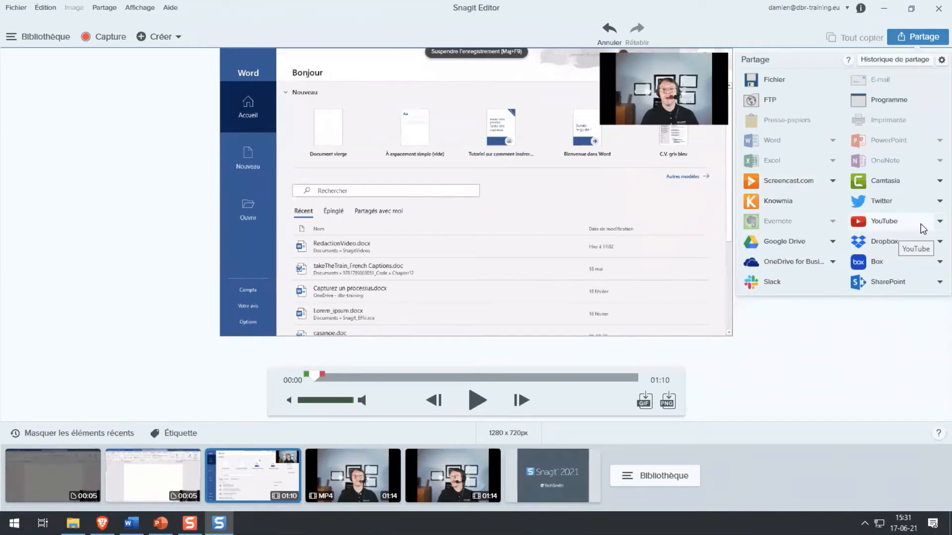
left_click(935, 222)
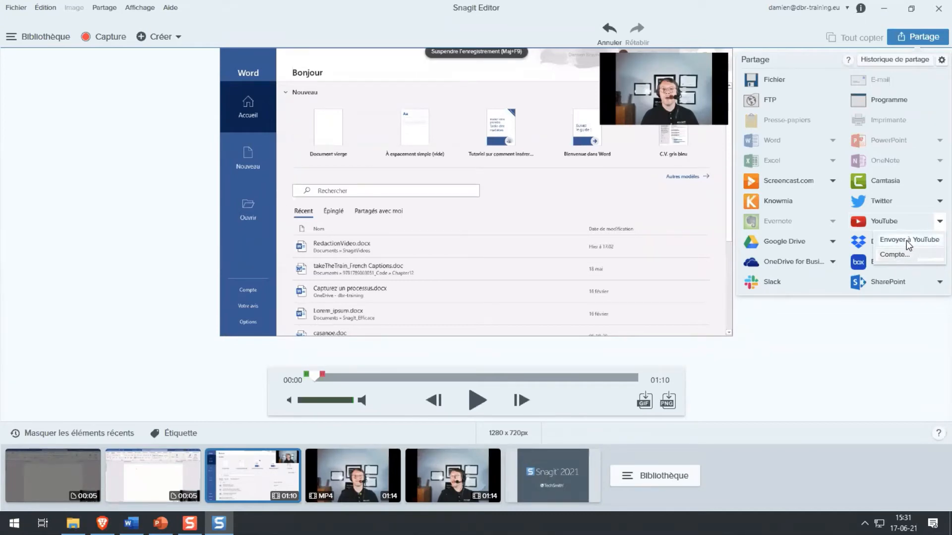
left_click(906, 240)
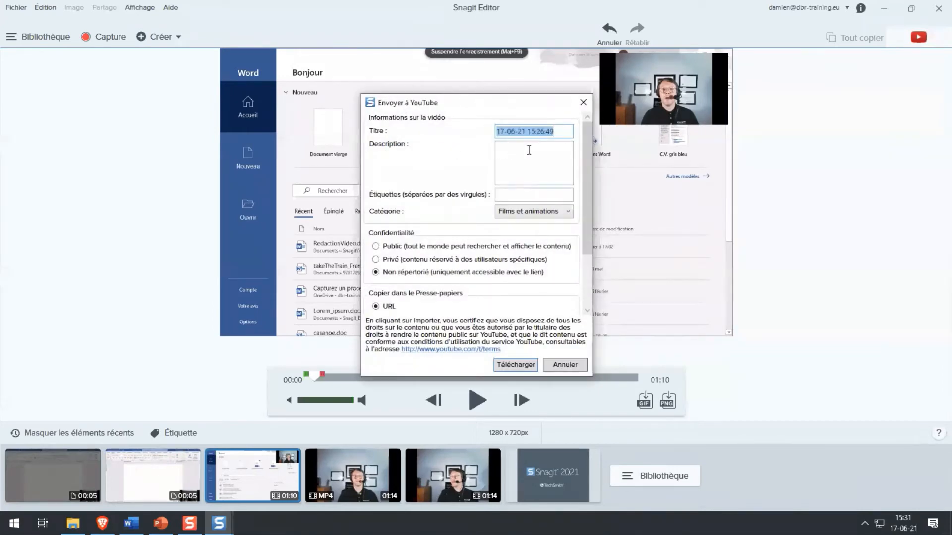
type("D")
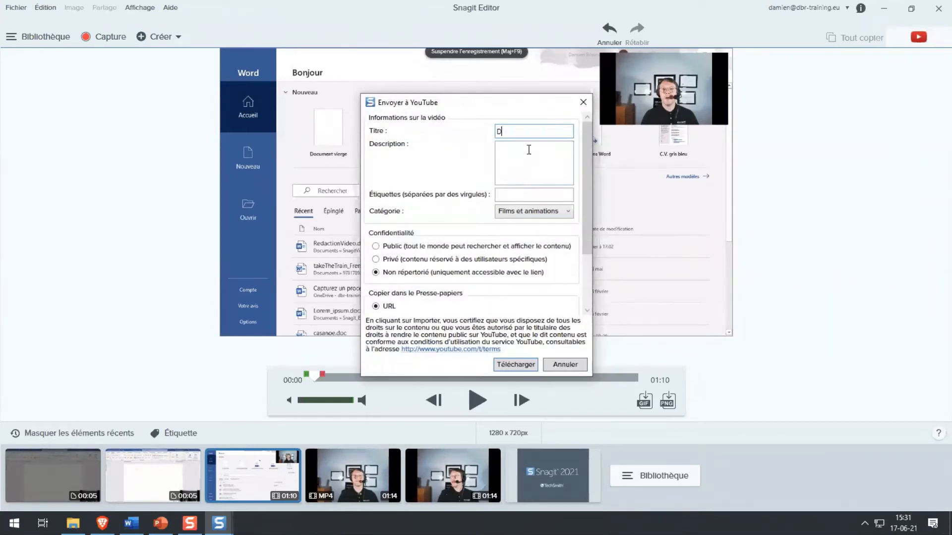
type("emo Snagit")
left_click(500, 167)
left_click(500, 194)
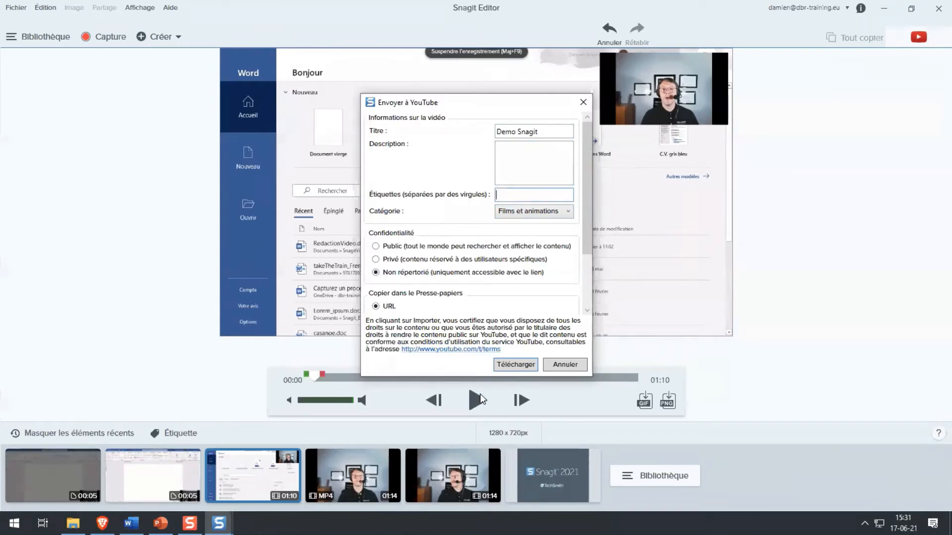
left_click(519, 366)
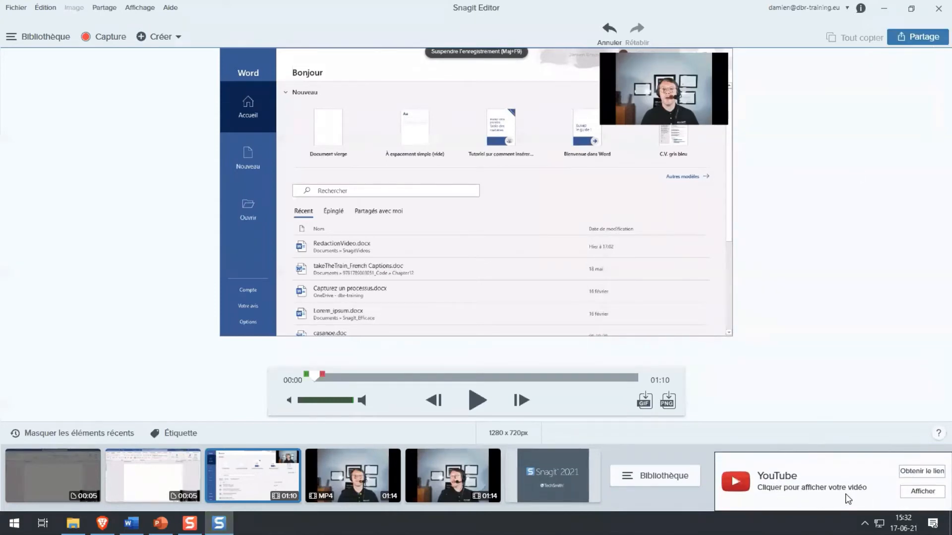
Copy the uploaded video's link, open it in a new Brave tab and dismiss the translator extension offer
left_click(918, 466)
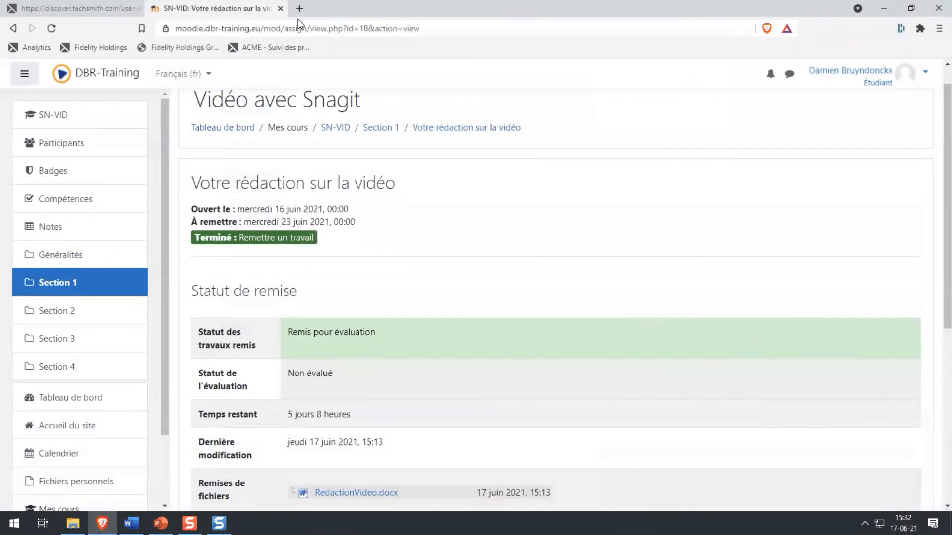
left_click(297, 10)
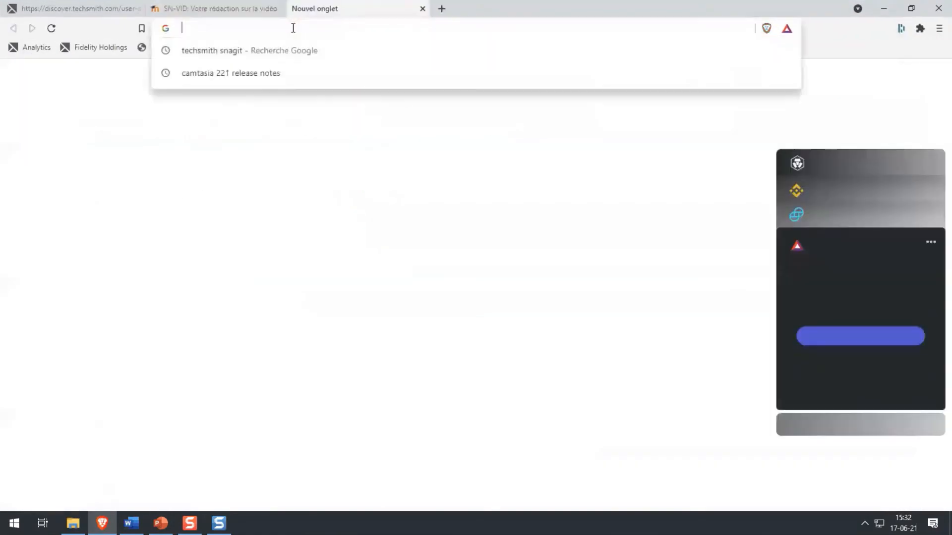
type("https://www.youtube.com/watch?v=WT-HcJmu0Oc")
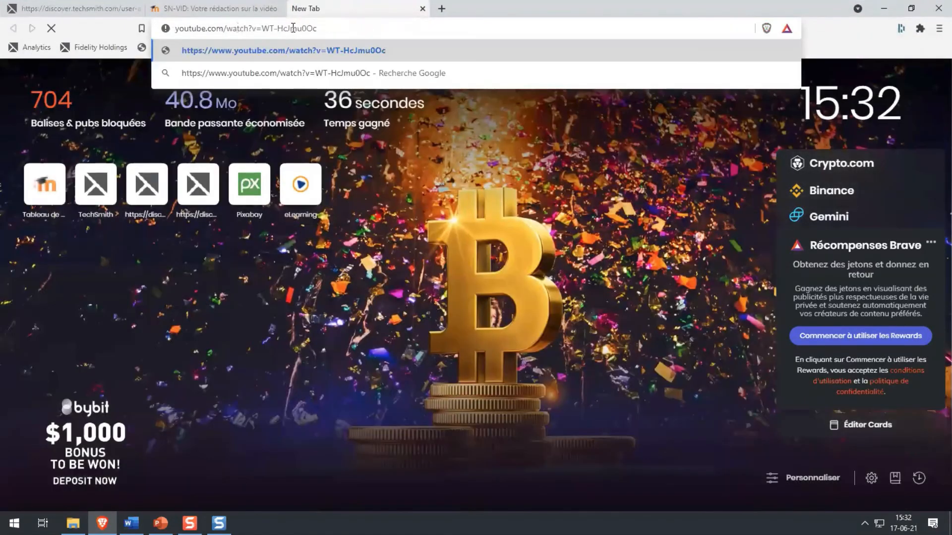
key("Return")
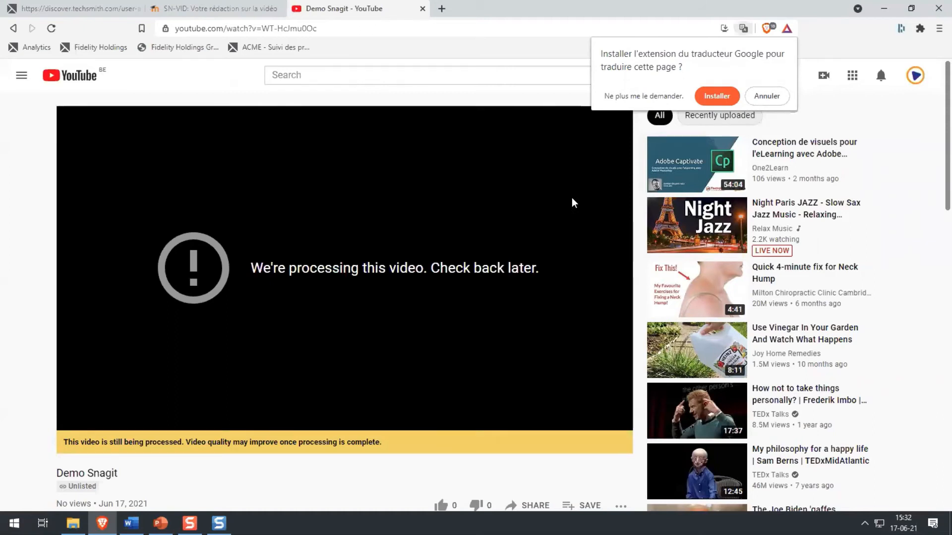
left_click(772, 97)
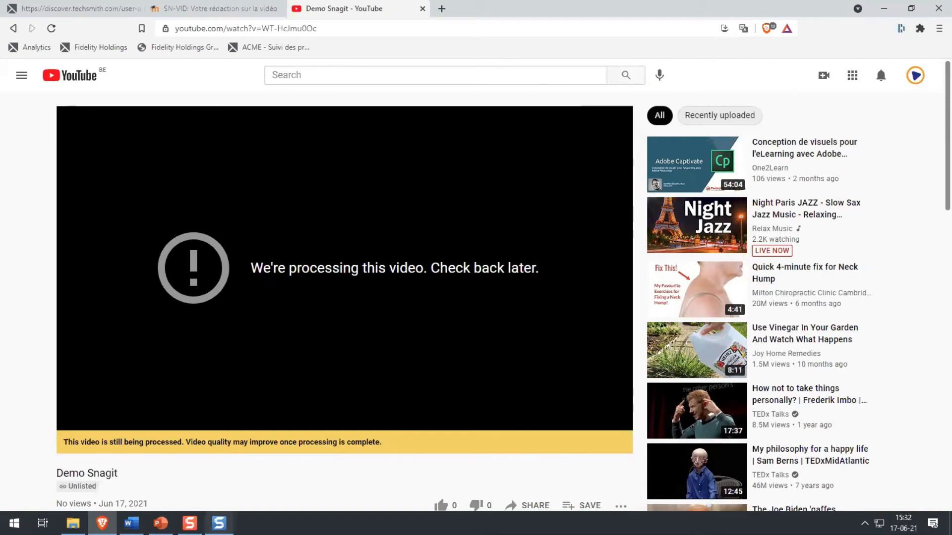
Return to Snagit Editor and scrub the Word recording to about 00:36 and back to the start
mouse_move(219, 521)
left_click(245, 438)
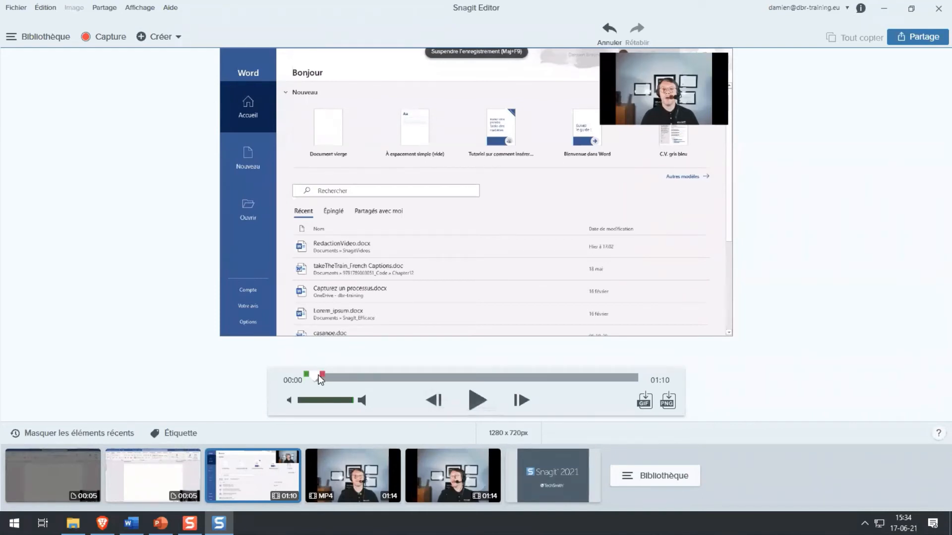
left_click_drag(319, 377, 484, 375)
left_click(479, 380)
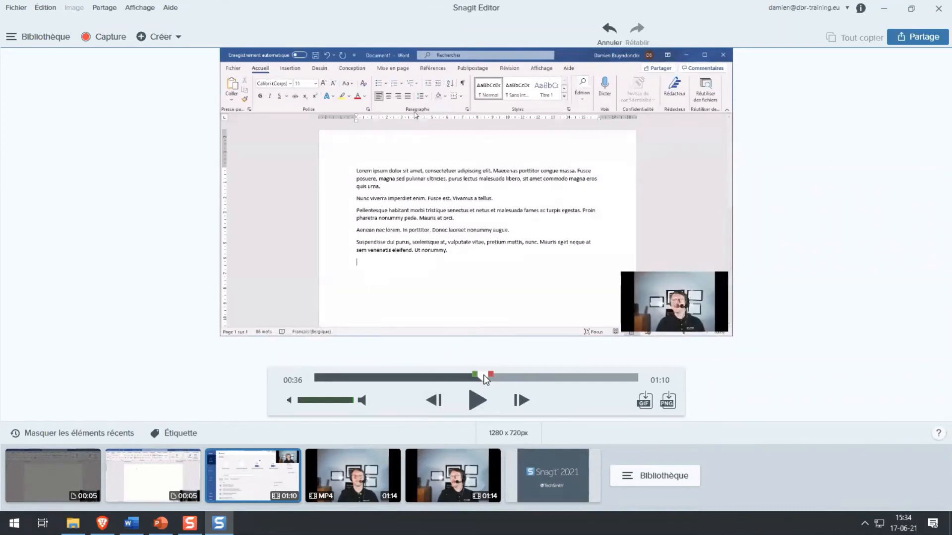
left_click_drag(483, 375, 316, 370)
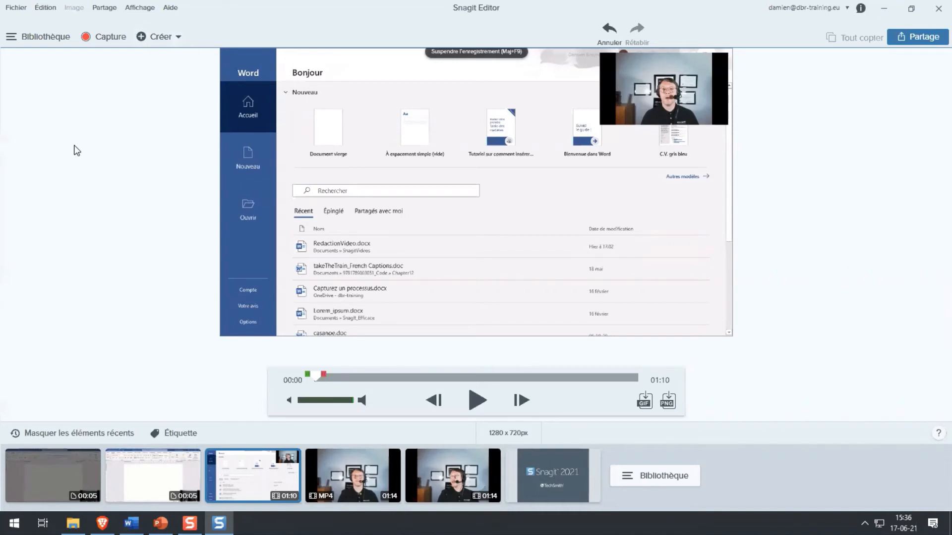
Switch to the user-analytics-fr login page in Brave and capture its white login form as a Zone image with Aperçu dans Editor off
left_click(102, 523)
left_click(55, 10)
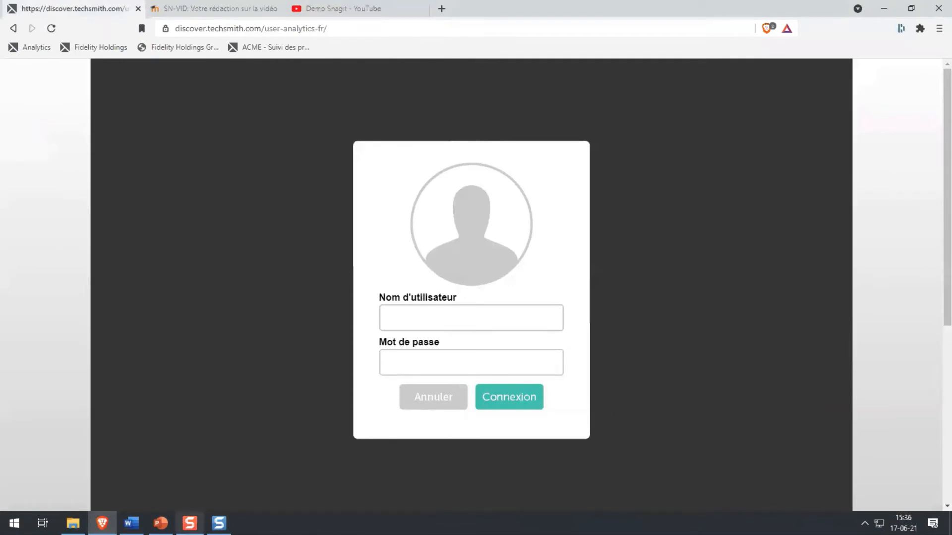
left_click(190, 523)
left_click(484, 102)
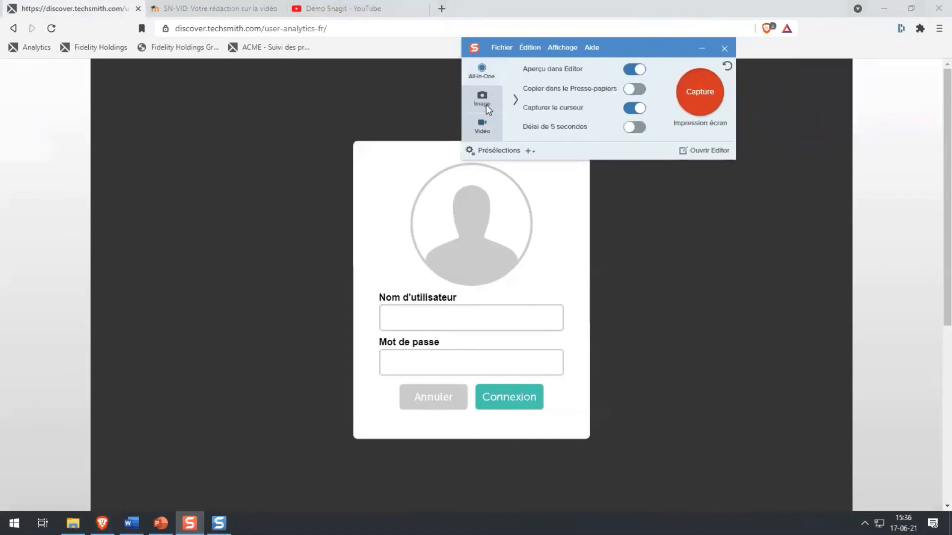
left_click_drag(651, 55, 639, 31)
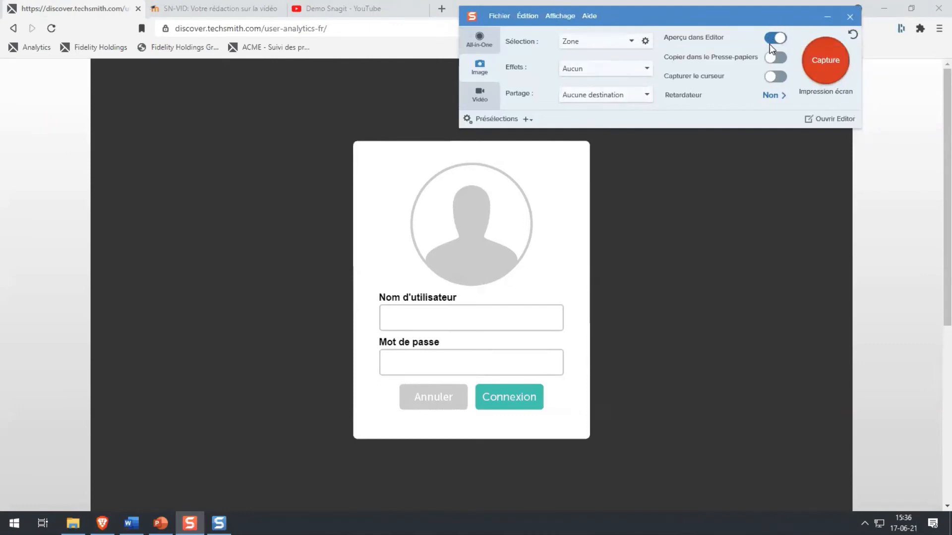
left_click(823, 60)
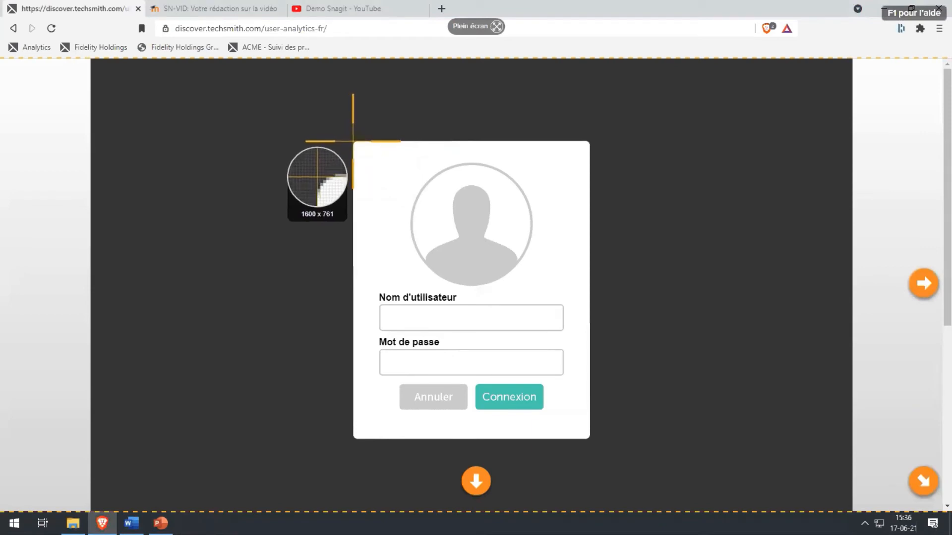
left_click_drag(353, 141, 589, 438)
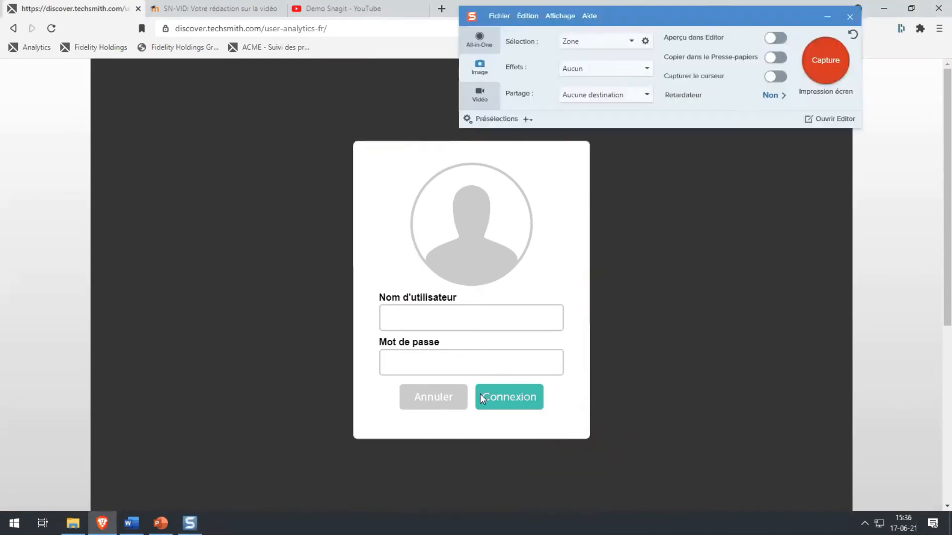
Submit the empty login form to reach the Tableau de bord page, and check the login form capture in Snagit Editor
left_click(504, 399)
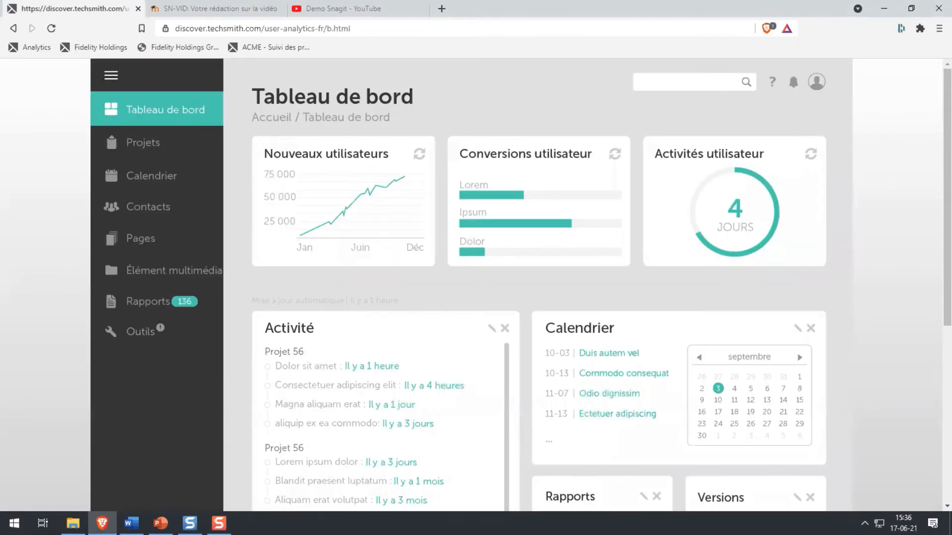
left_click(190, 524)
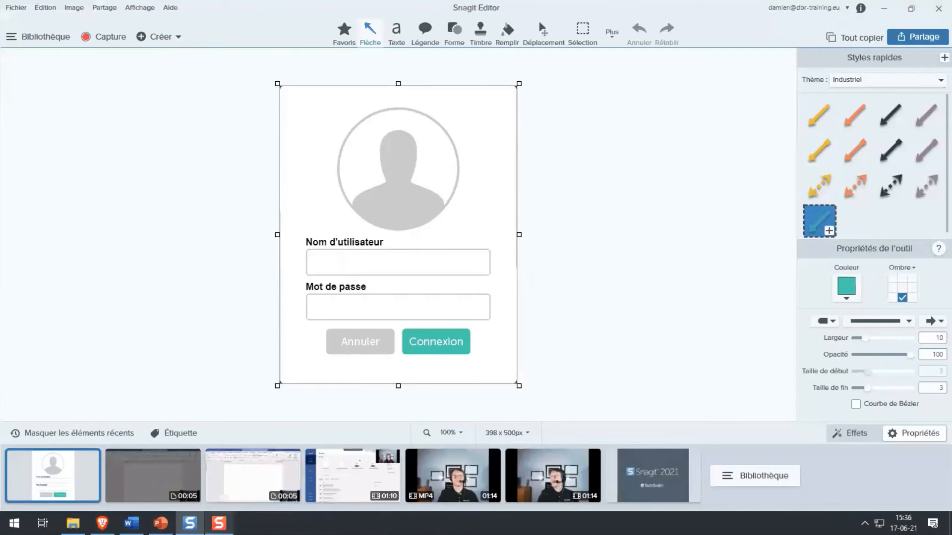
left_click(884, 9)
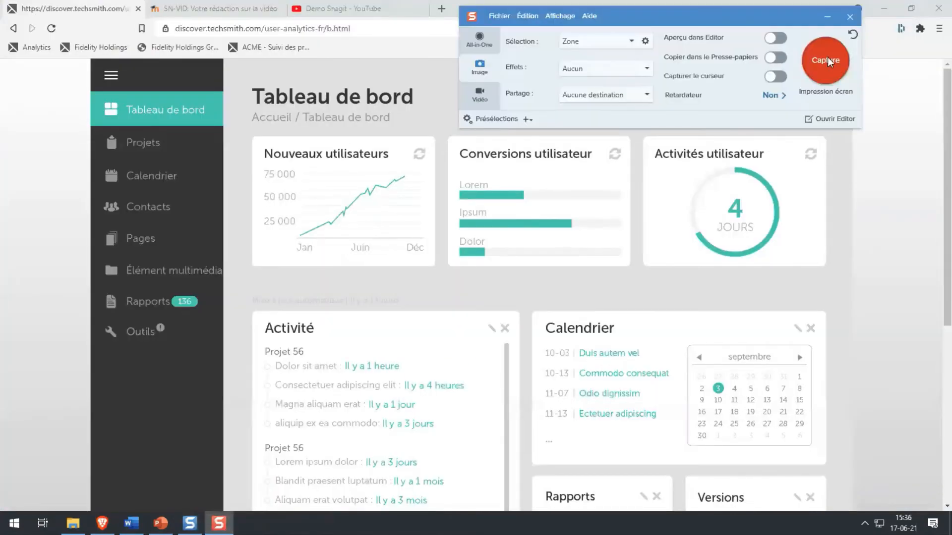
Capture the visible Tableau de bord page as a Zone image, and capture a smaller zone starting at the side menu's upper corner
left_click(827, 61)
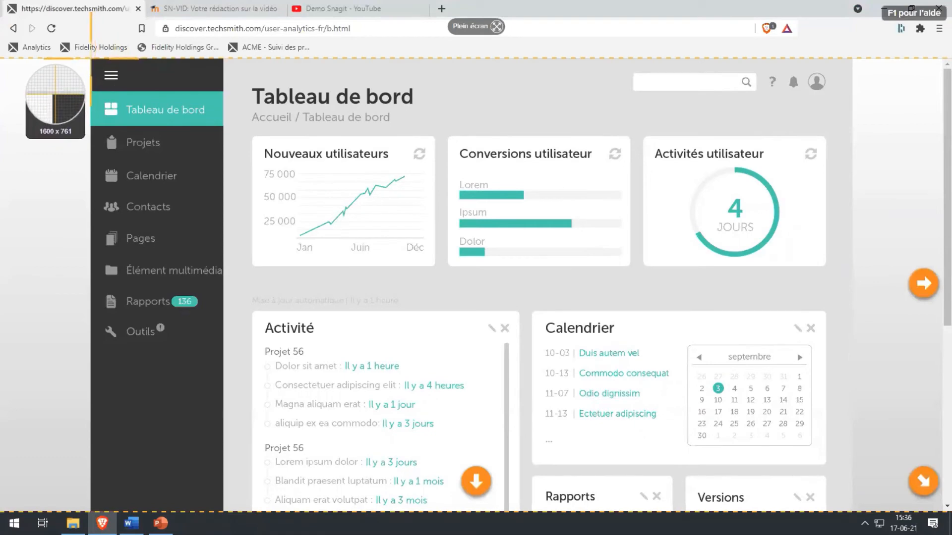
mouse_move(91, 58)
left_mouse_down()
mouse_move(261, 302)
mouse_move(699, 397)
mouse_move(825, 498)
mouse_move(851, 502)
left_mouse_up()
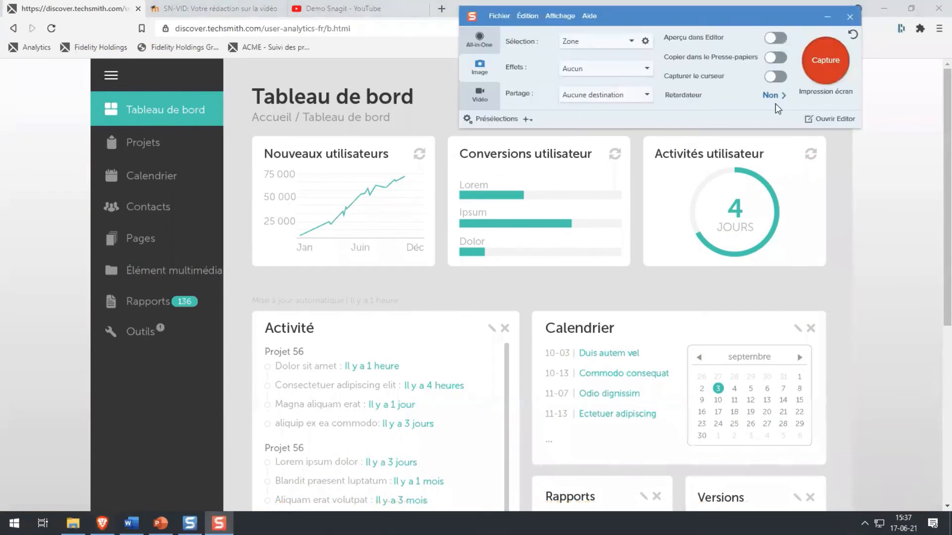
left_click(818, 60)
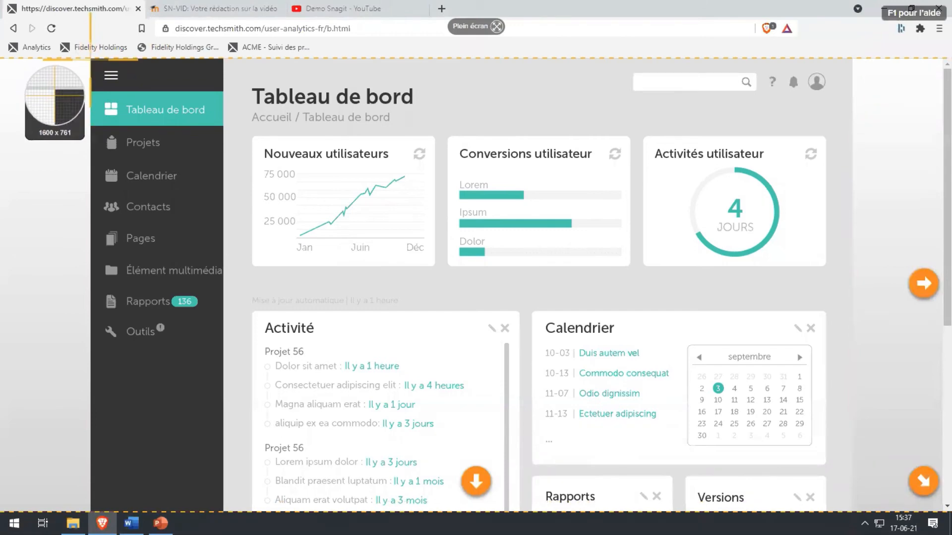
left_click_drag(90, 59, 318, 387)
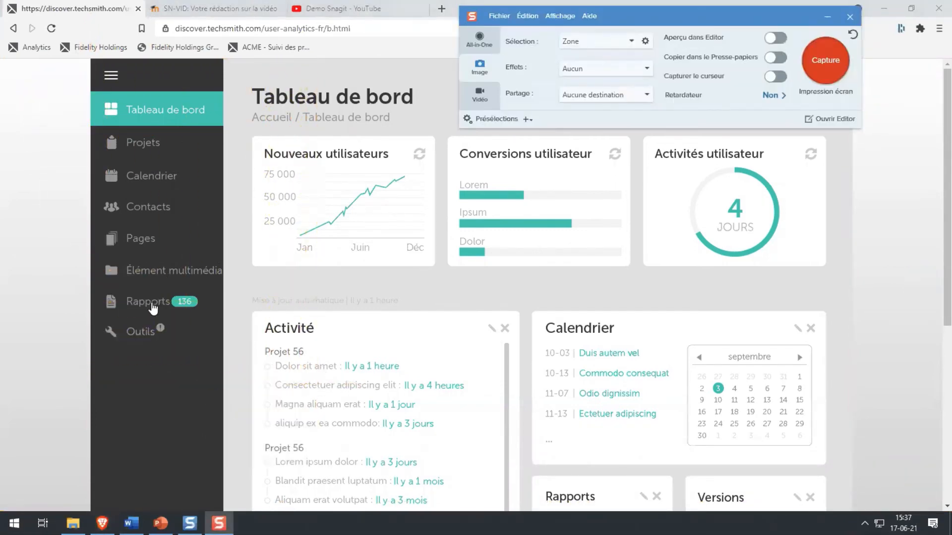
Open the Rapports page and capture its style and date selection area down to Générer rapport as a Zone image
left_click(149, 303)
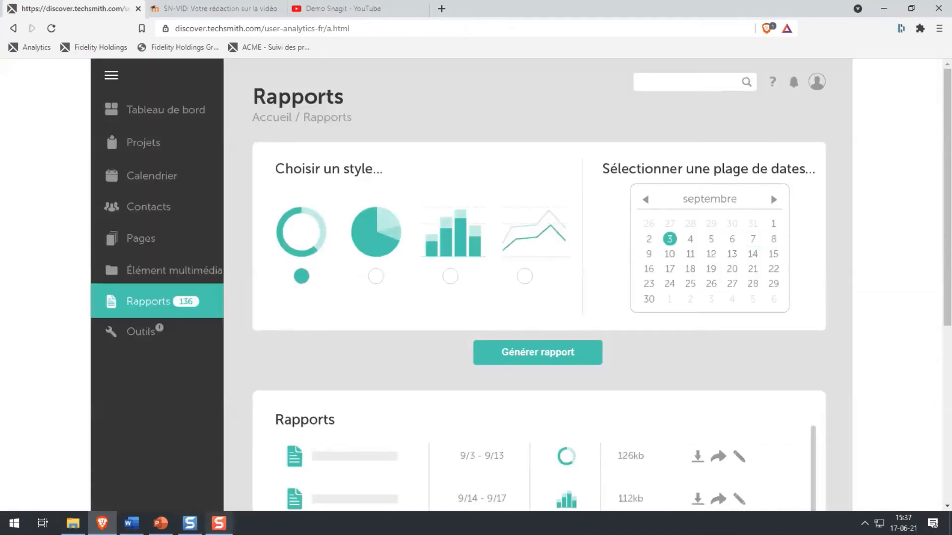
left_click(824, 62)
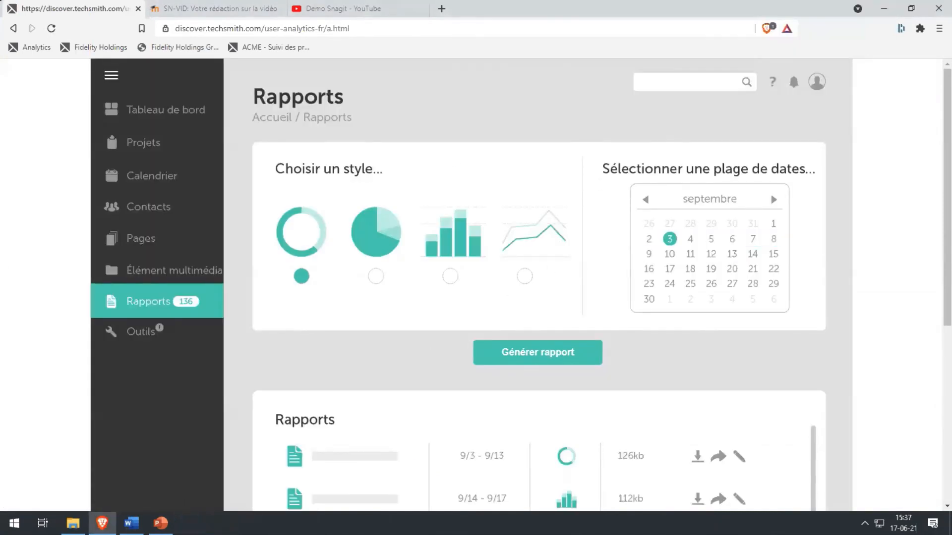
left_click_drag(246, 82, 835, 383)
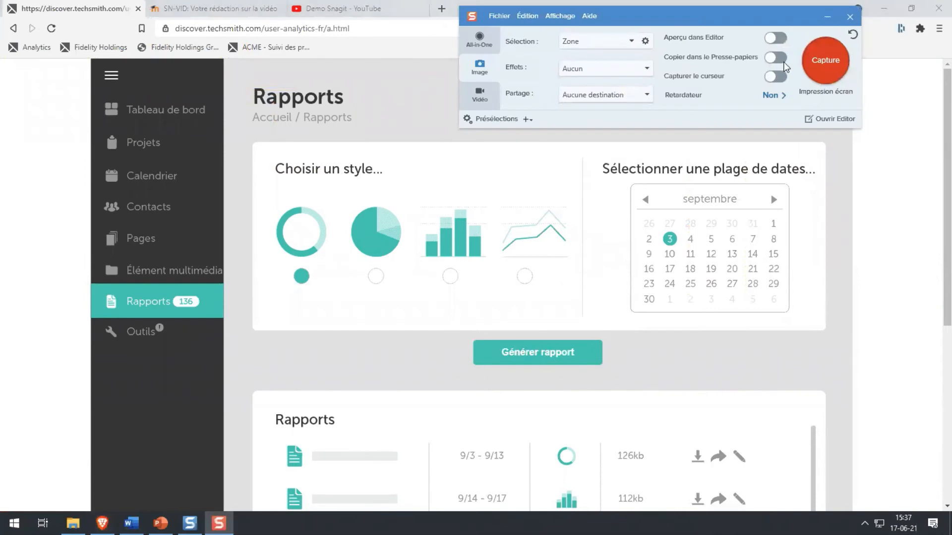
Capture the Sélectionner une plage de dates section, and capture it again with 3 to 13 septembre selected
left_click(826, 60)
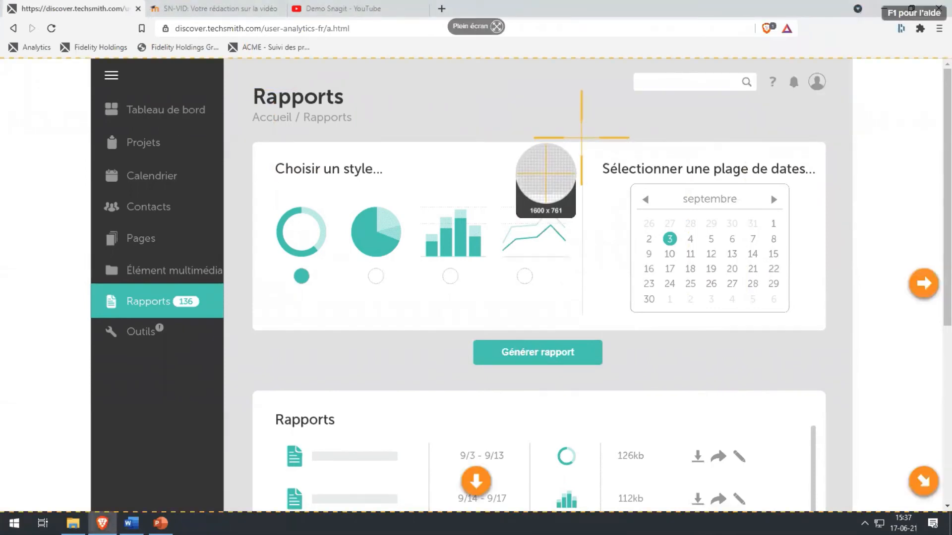
left_click_drag(581, 138, 825, 330)
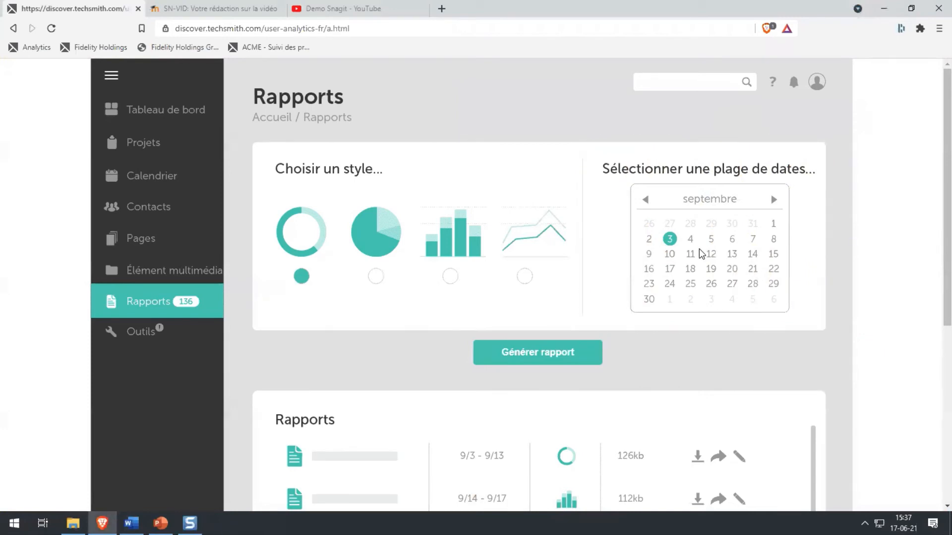
left_click(700, 251)
left_click(822, 62)
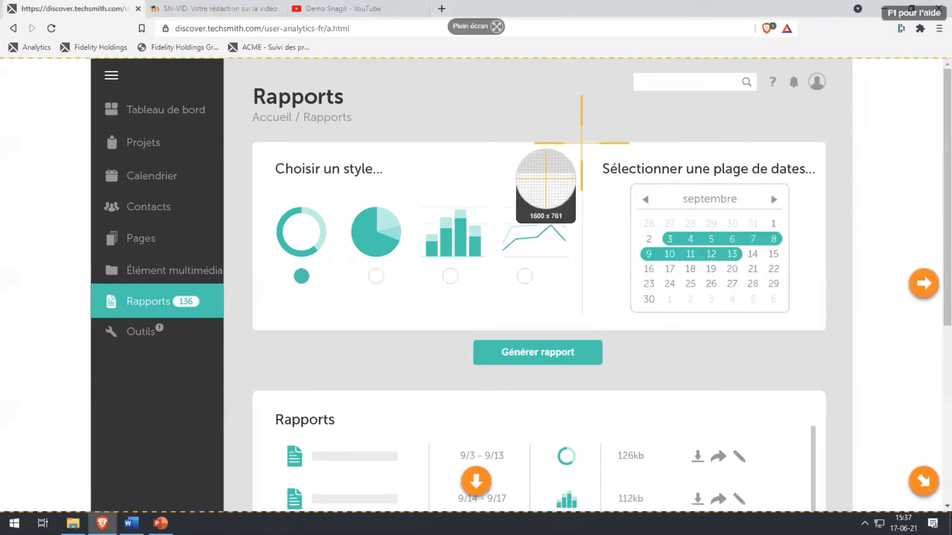
left_click_drag(582, 143, 819, 325)
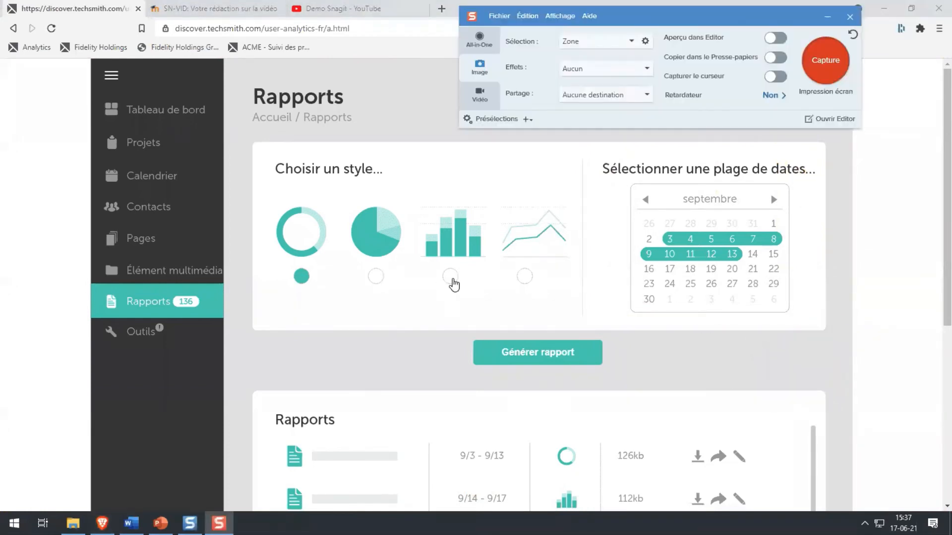
Capture the report settings area with the bar chart style selected, and capture the generated Rapport d'utilisateur window
left_click(450, 276)
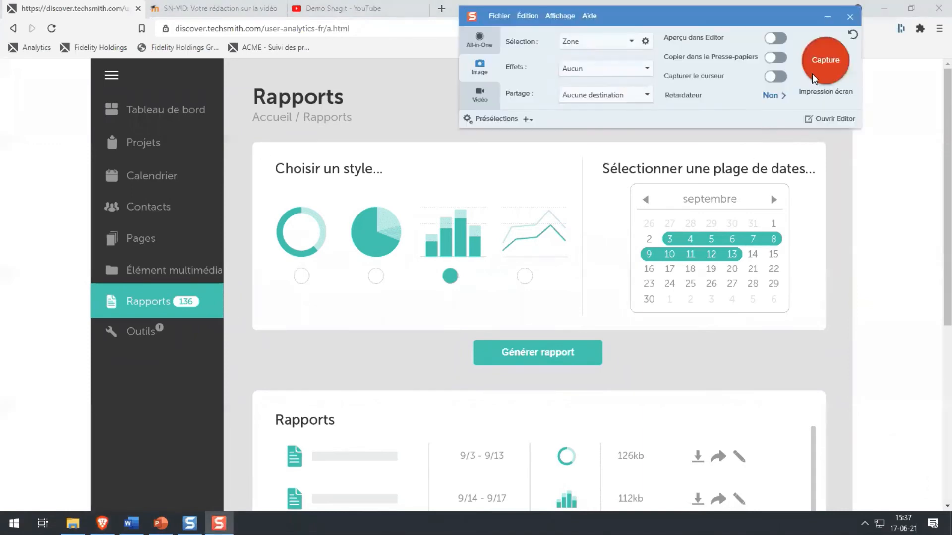
left_click(813, 78)
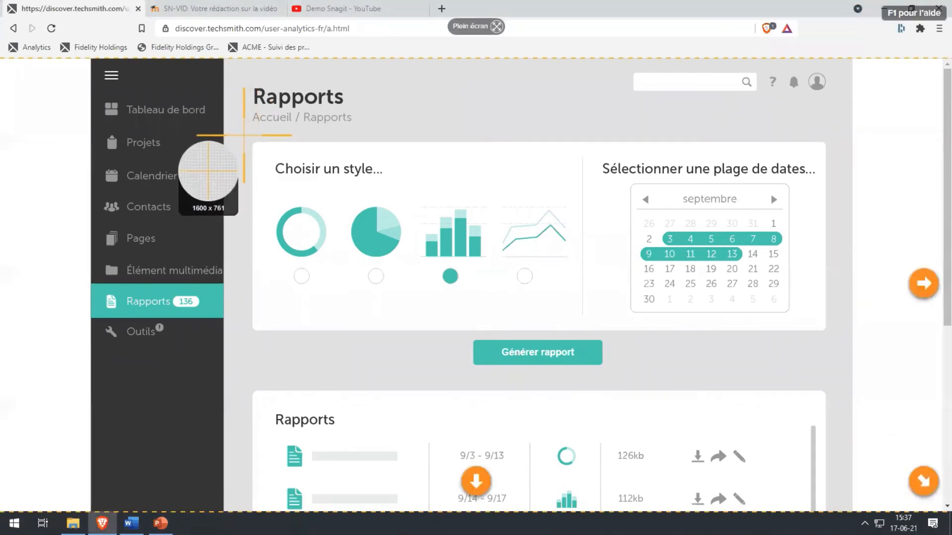
left_click_drag(243, 134, 834, 377)
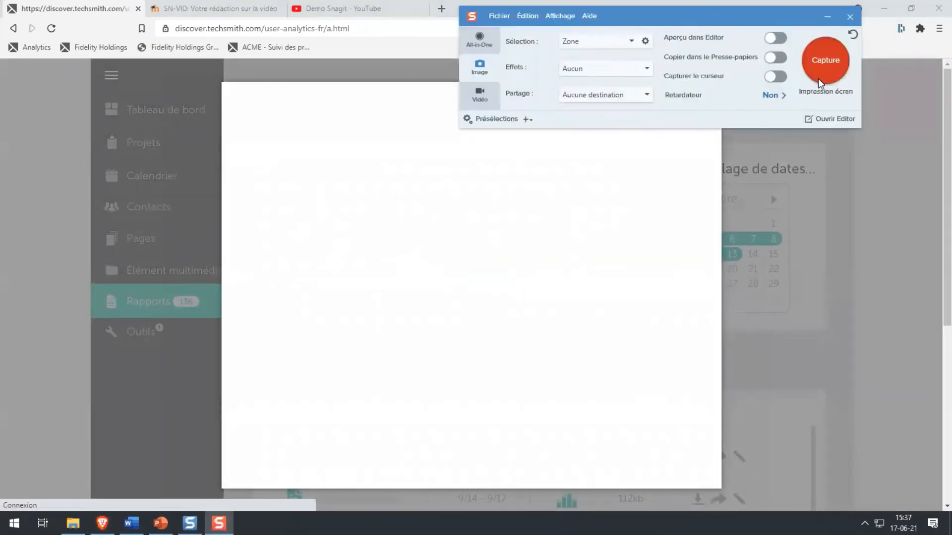
left_click(823, 67)
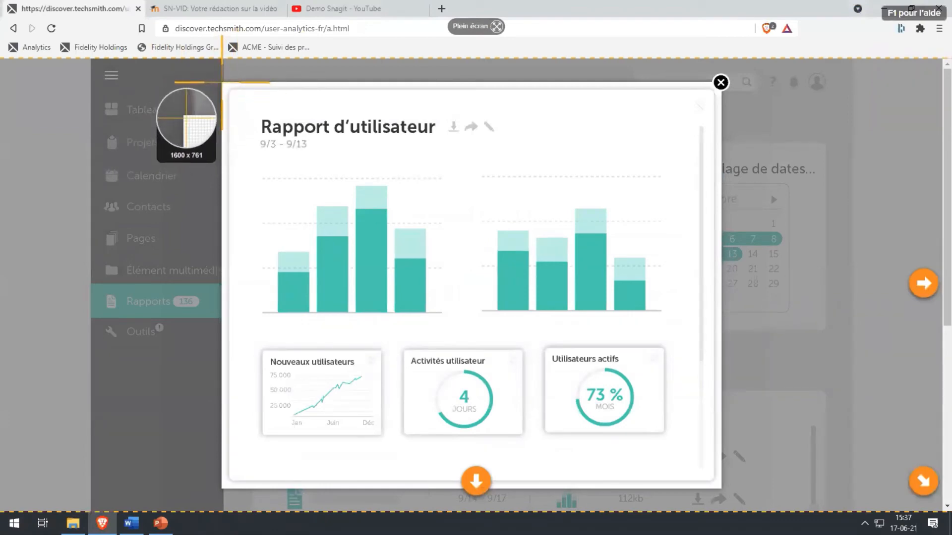
left_click_drag(222, 82, 719, 480)
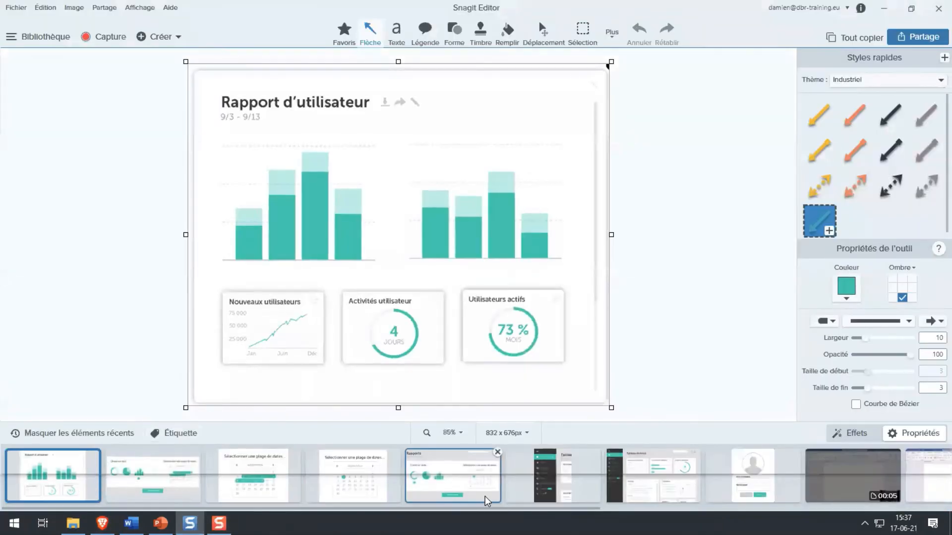
Check the captures in Snagit Editor and crop the grey strip off the upper edge of the first calendar capture, to 409 x 305 px
left_click(739, 496)
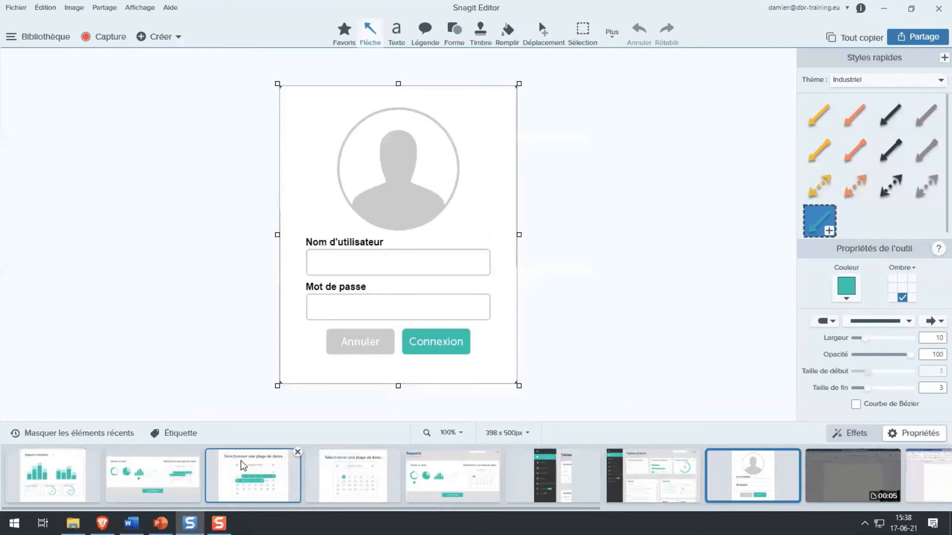
left_click(265, 479)
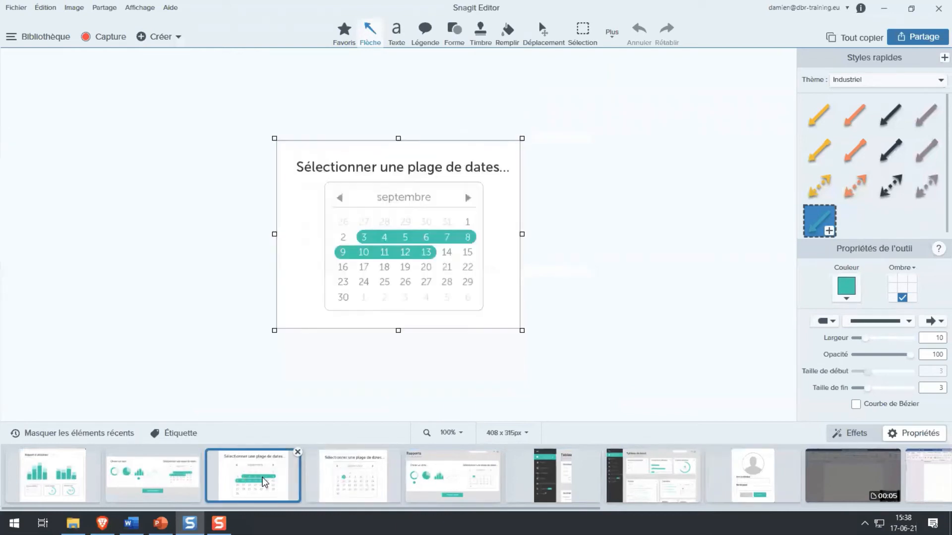
left_click(351, 477)
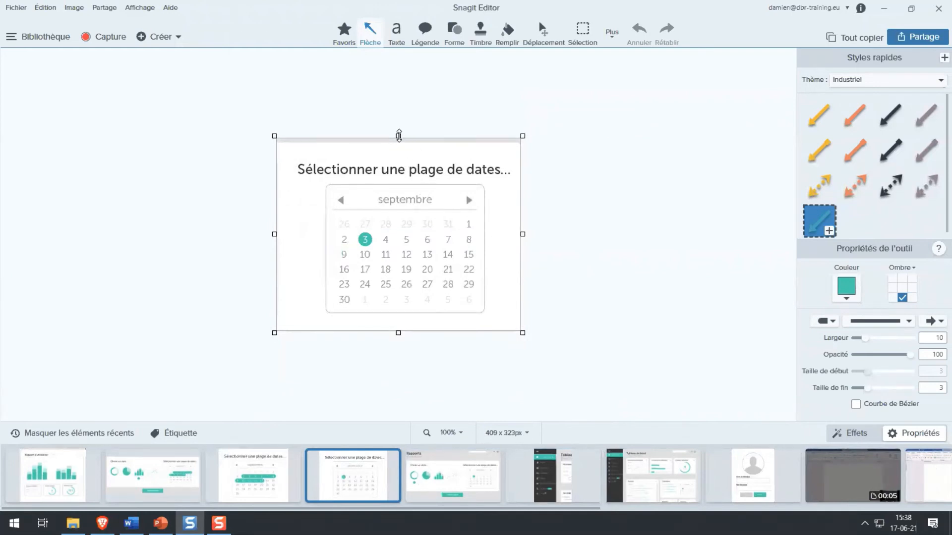
left_click_drag(399, 136, 399, 141)
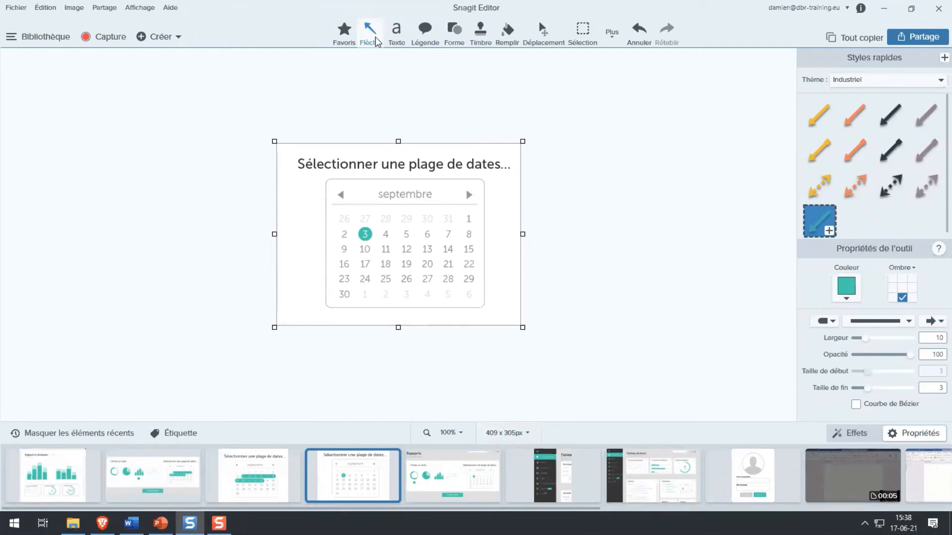
Examine the quick styles and properties offered by the Favoris, Flèche, Texte, Légende and Forme tools
left_click(346, 35)
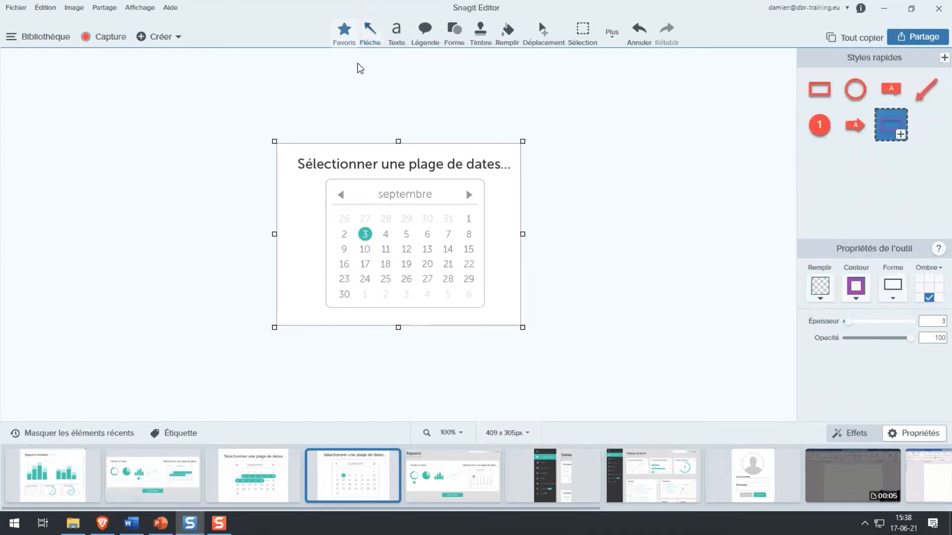
left_click(371, 39)
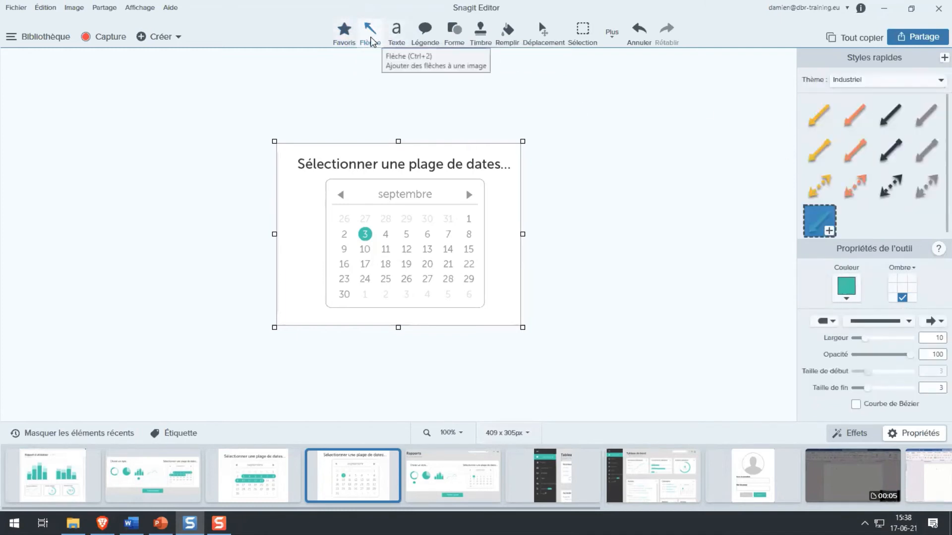
left_click(396, 31)
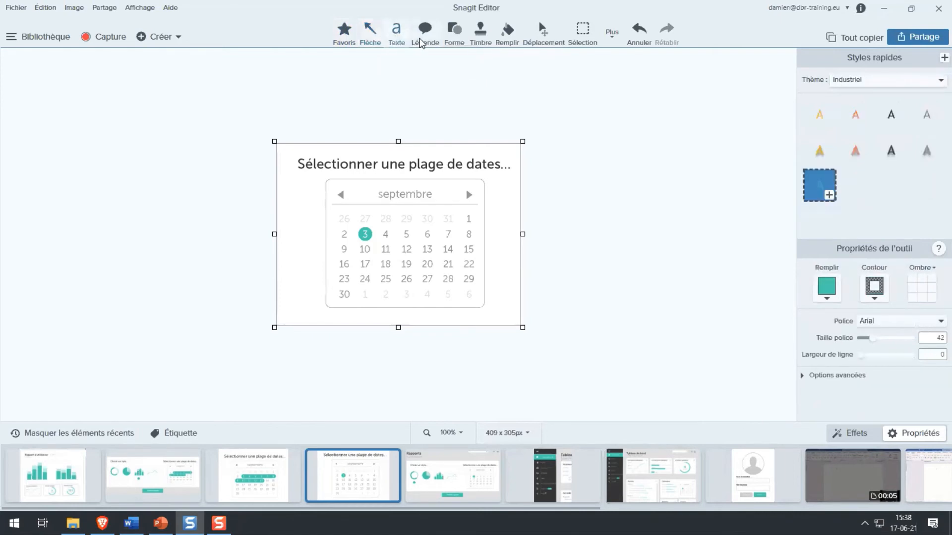
left_click(438, 42)
left_click(455, 36)
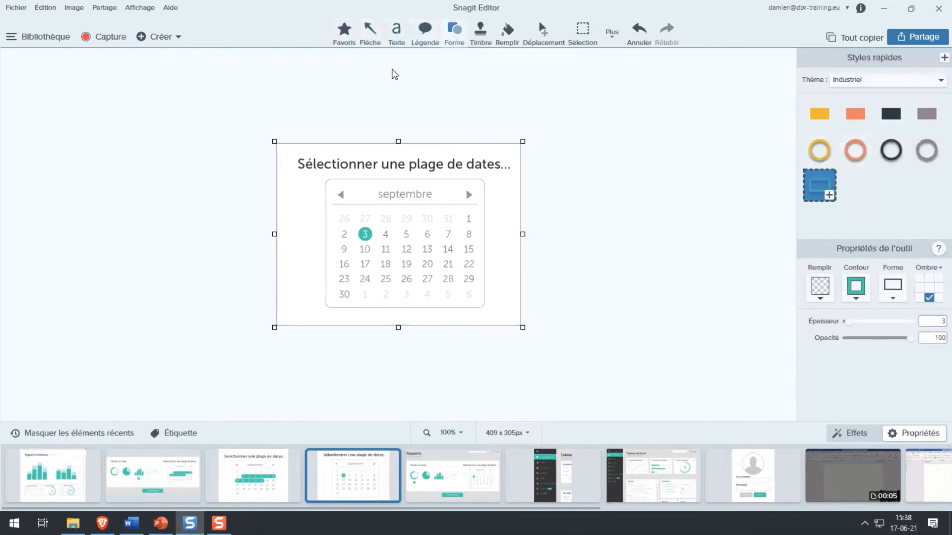
left_click(376, 33)
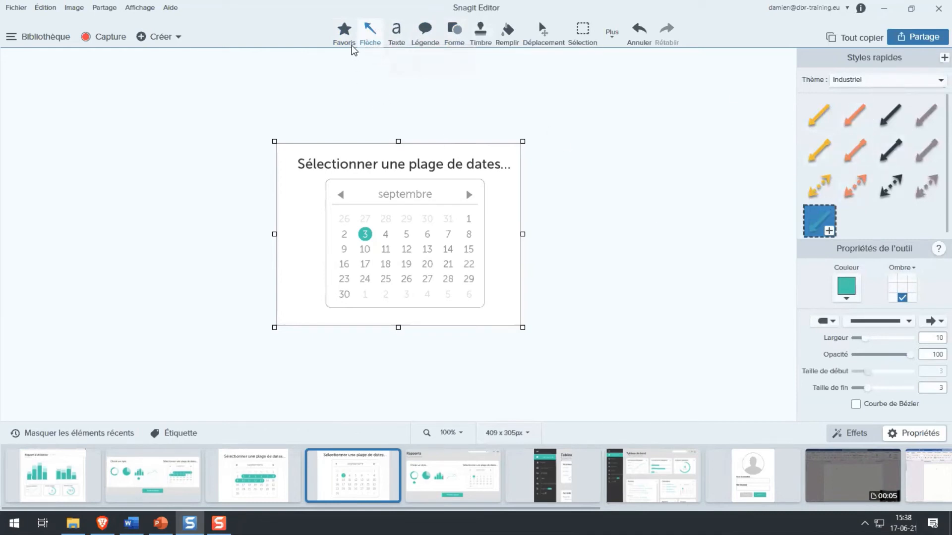
left_click(345, 30)
Add the first yellow arrow quick style of the Industriel theme to the favourites, and remove it from them again
left_click(371, 33)
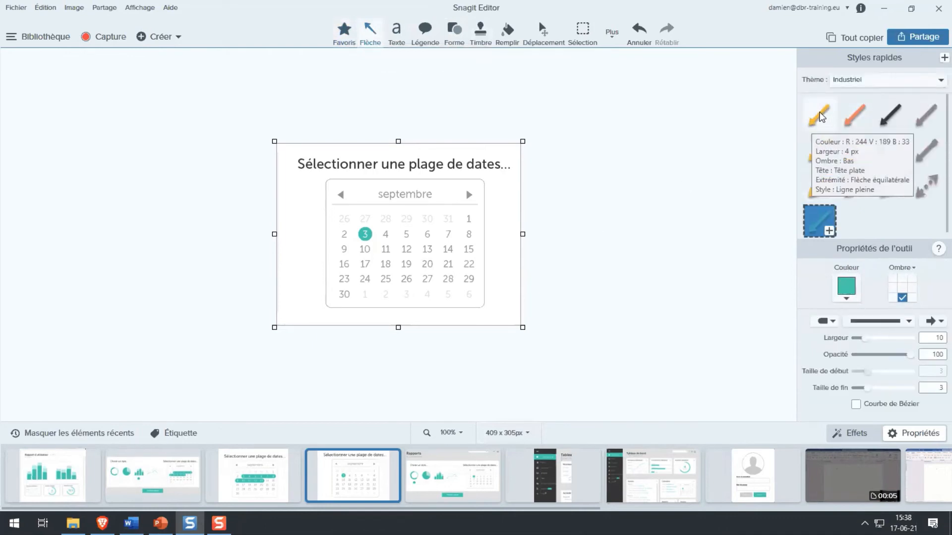
left_click(820, 119)
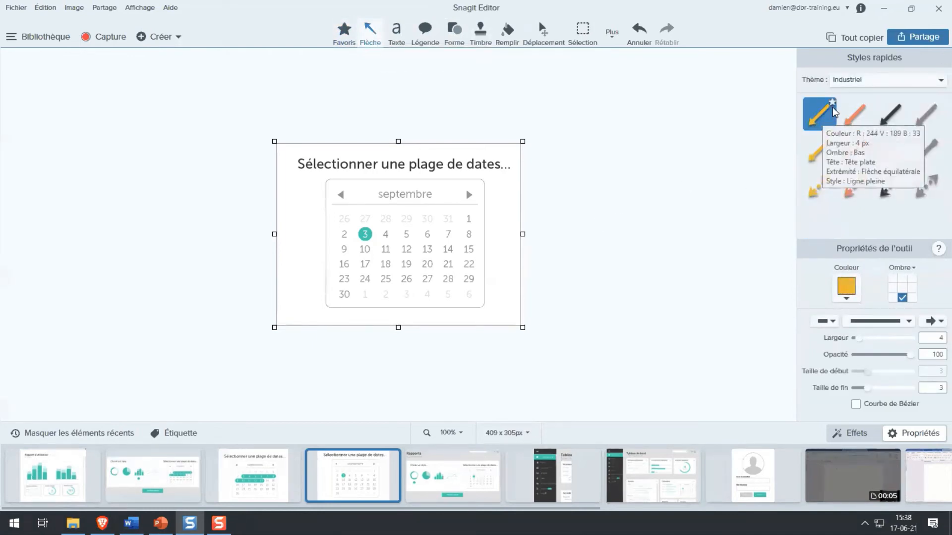
left_click(834, 105)
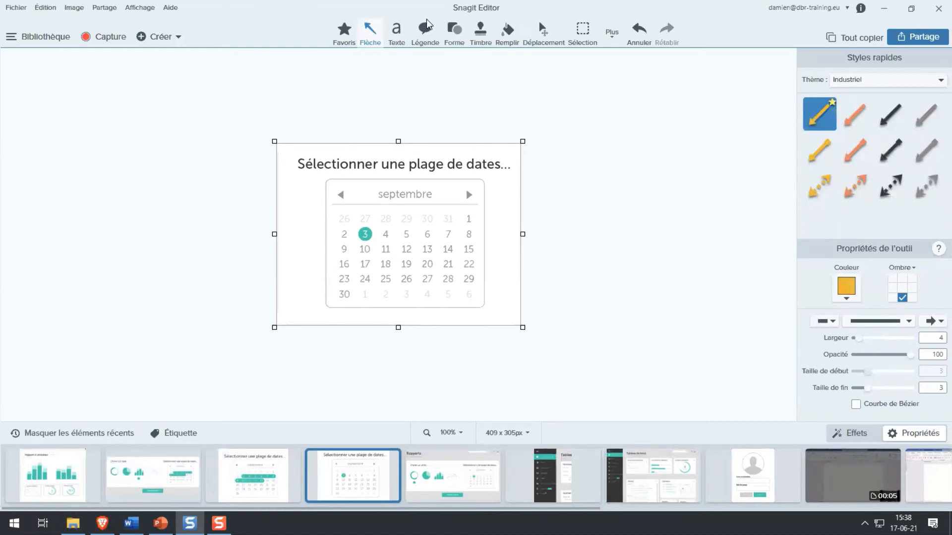
left_click(345, 34)
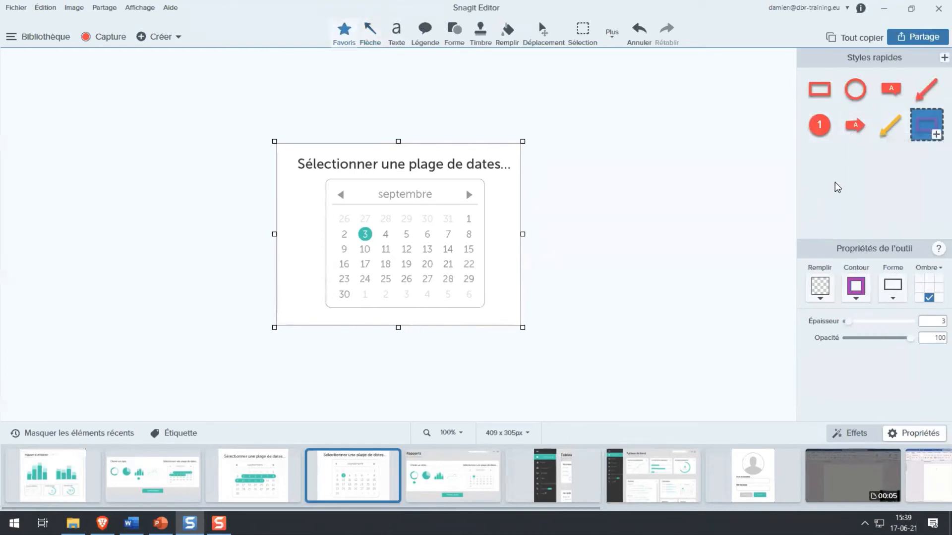
left_click(888, 132)
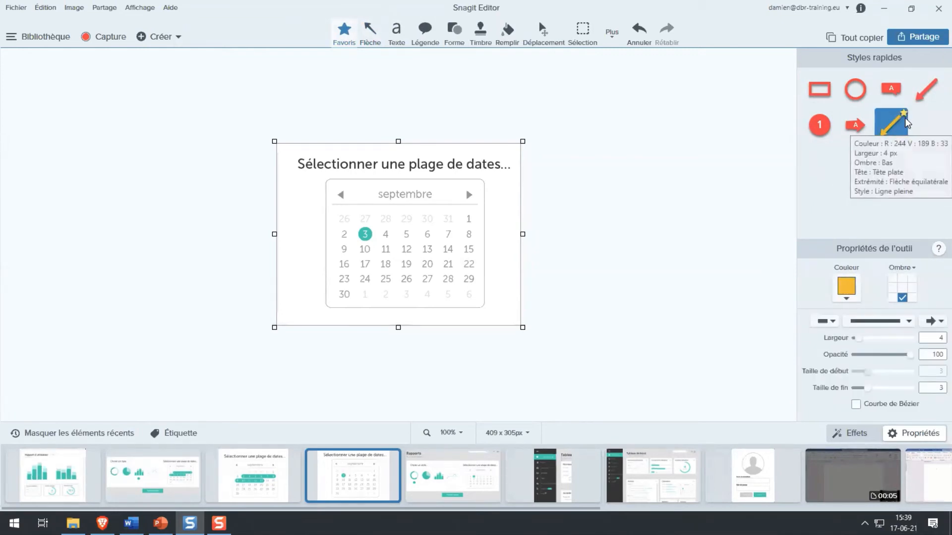
left_click(903, 115)
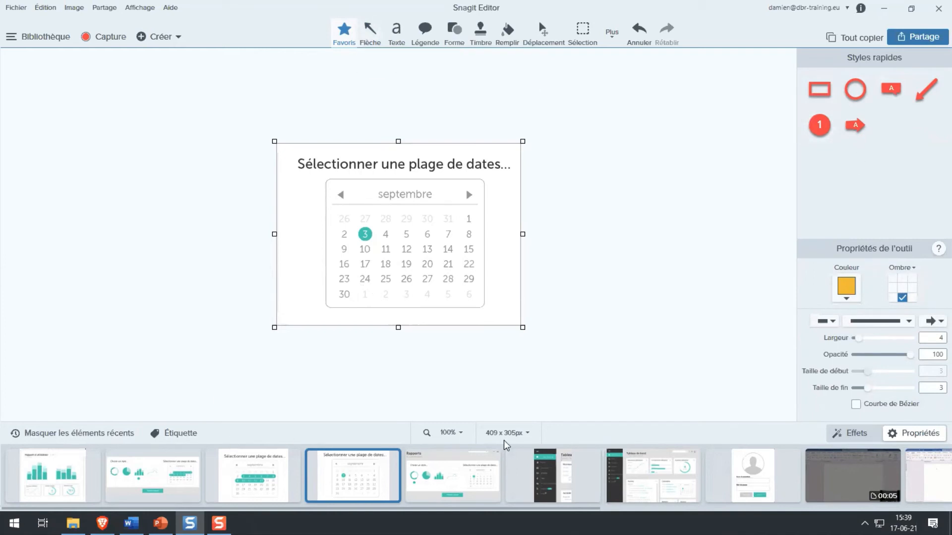
Select all captures from the login form to the Rapport d'utilisateur and create a video from these images
left_click(742, 480)
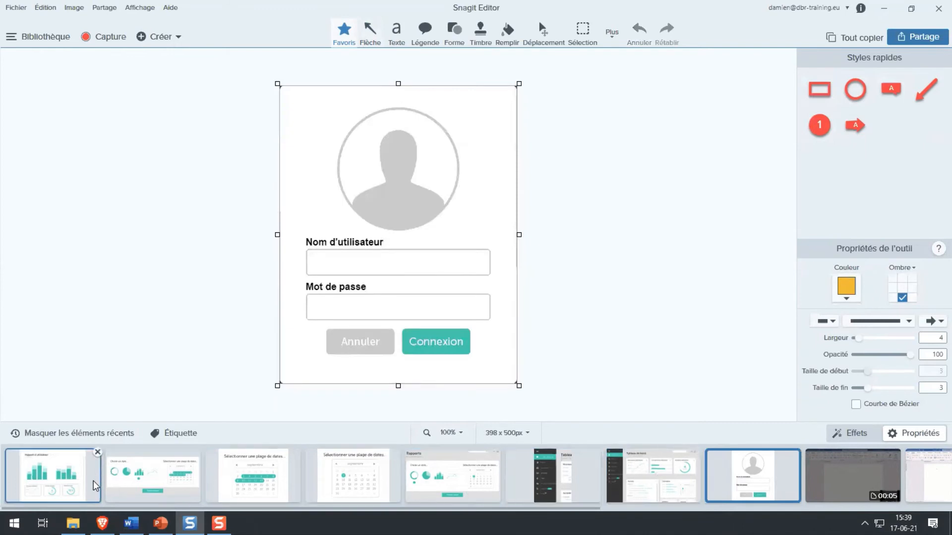
left_click(60, 484, "shift")
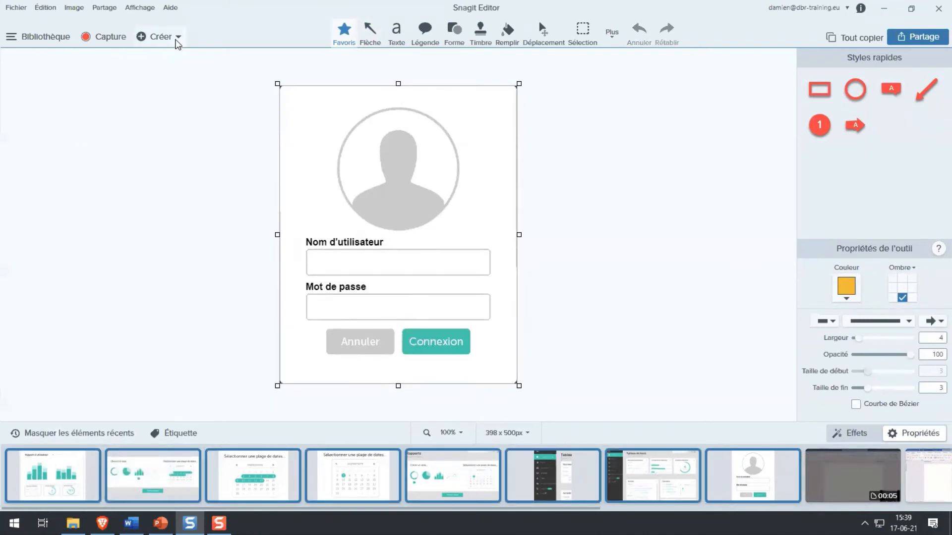
left_click(177, 38)
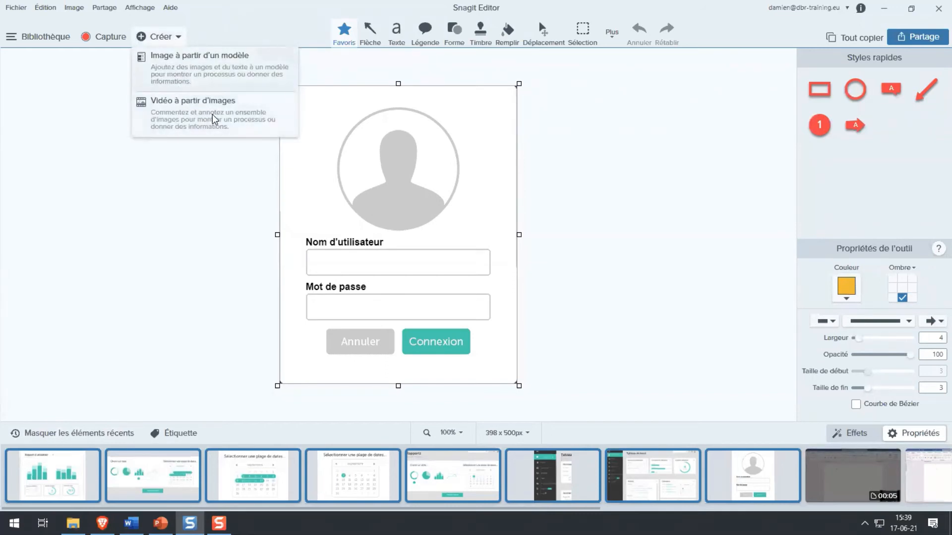
left_click(189, 113)
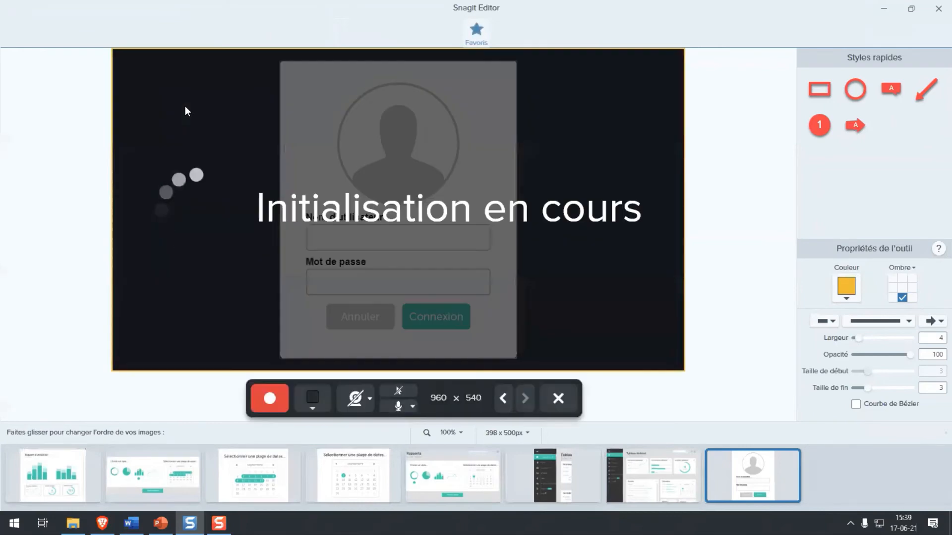
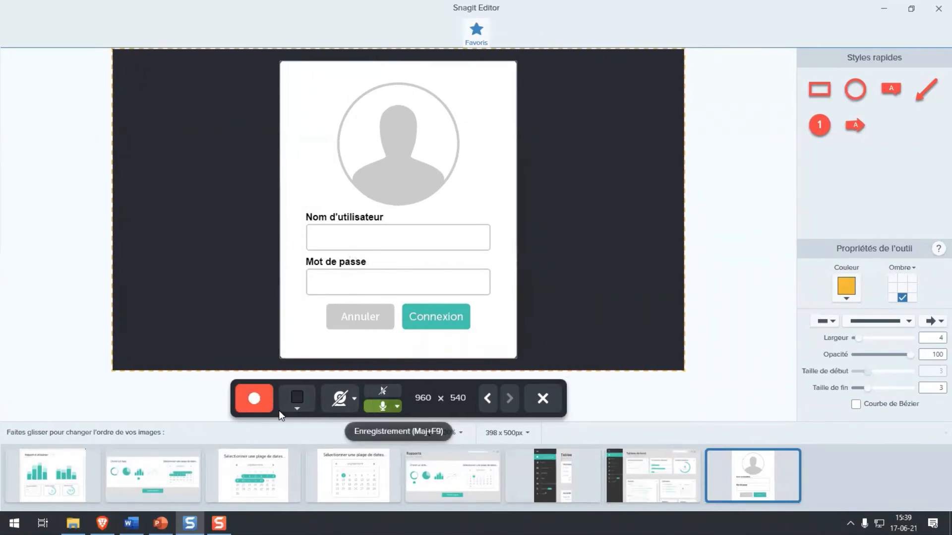
Check the webcam options for the video from images and turn on cursor capture
left_click(354, 399)
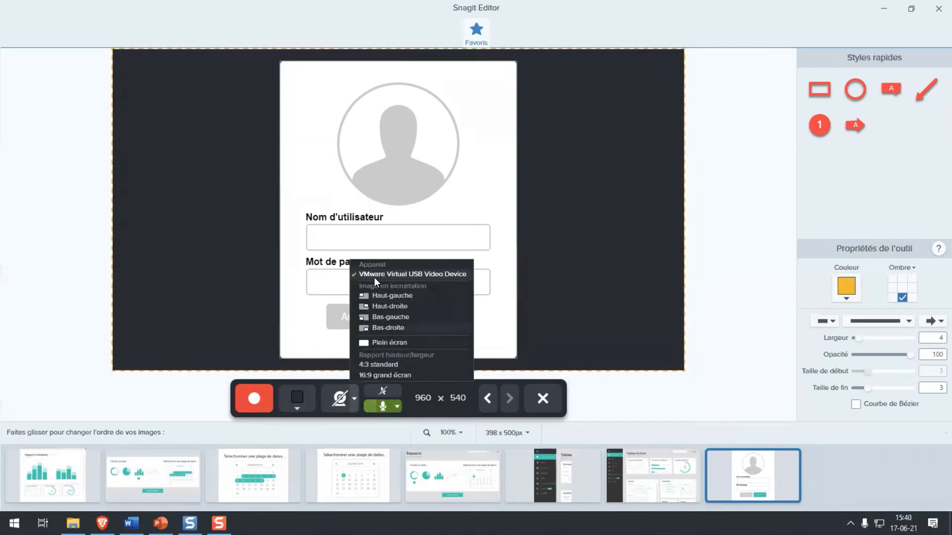
left_click(416, 408)
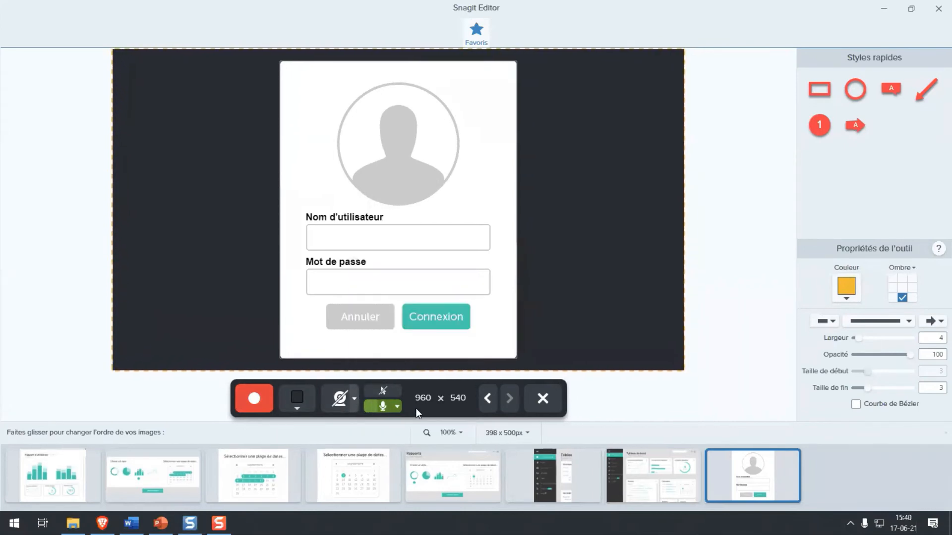
left_click(384, 391)
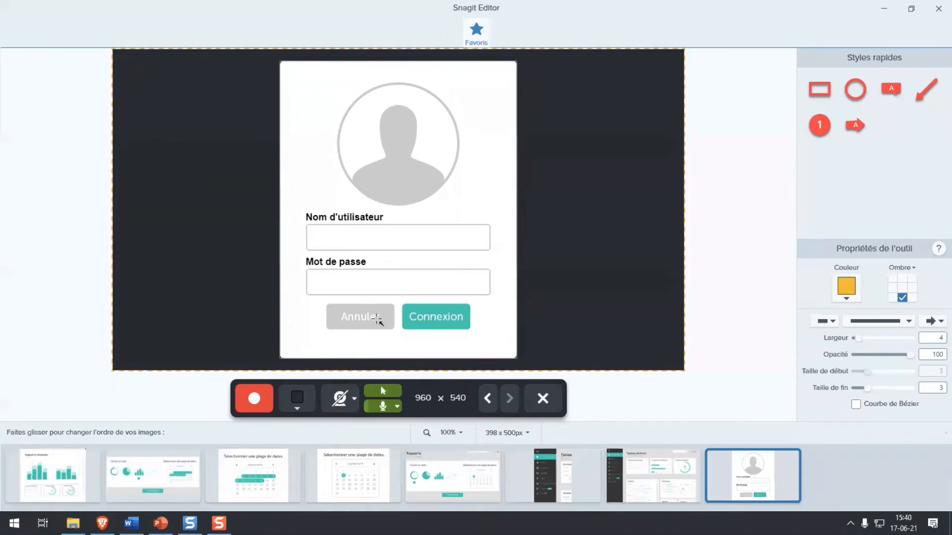
Turn off cursor capture for the video from images and check which microphones are available
left_click(383, 391)
left_click(398, 407)
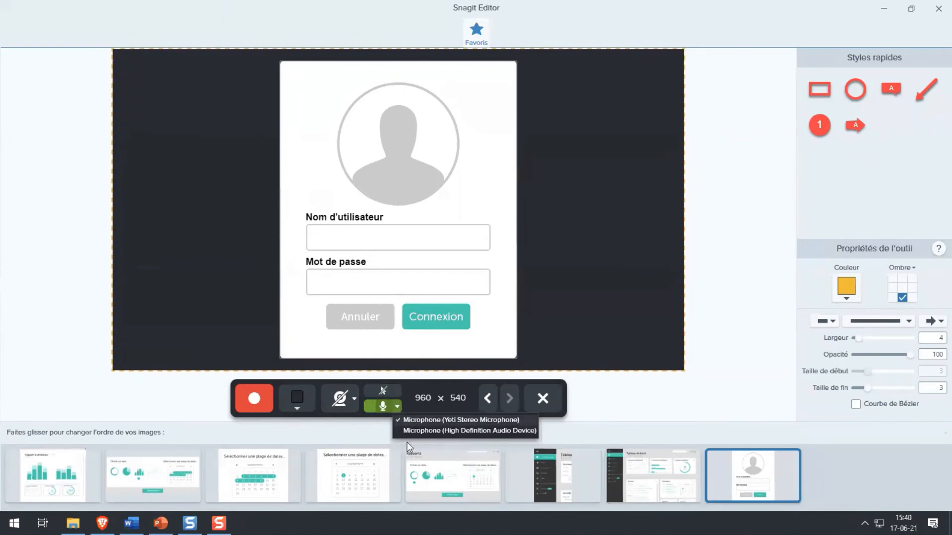
left_click(415, 389)
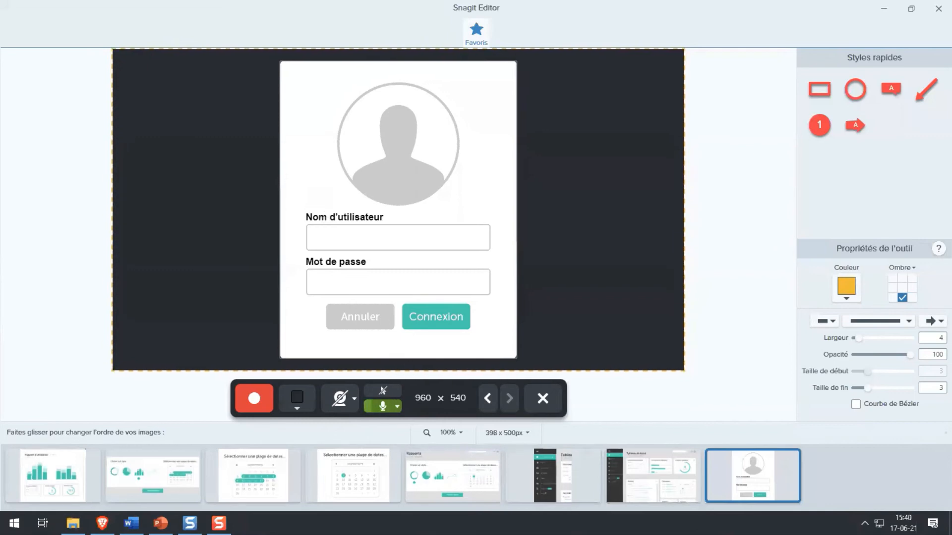
Set the video's background colour to the teal of the Connexion button using the eyedropper
left_click(302, 408)
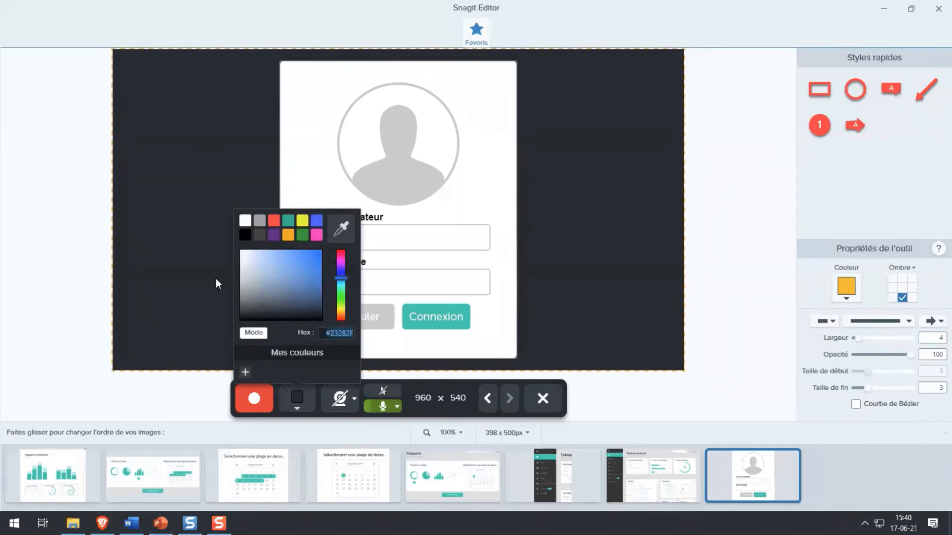
left_click(340, 230)
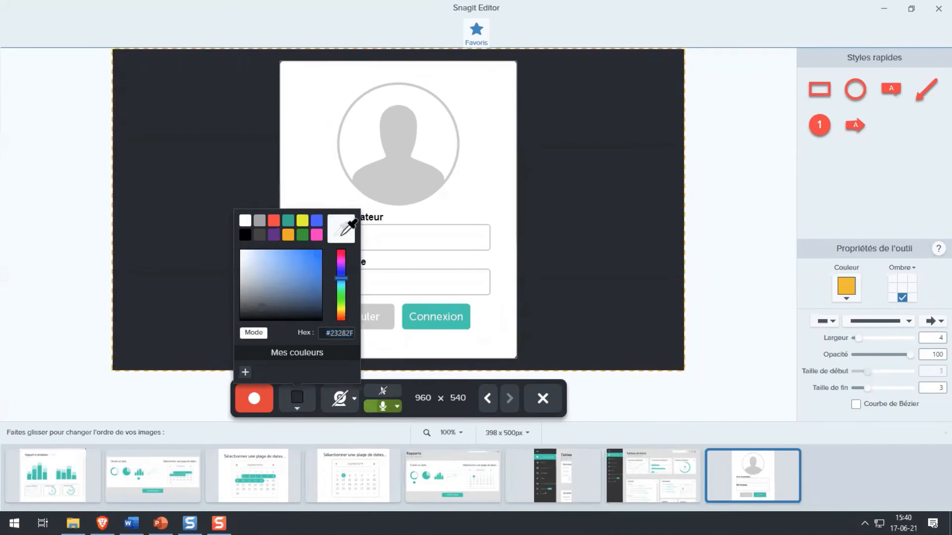
left_click(414, 314)
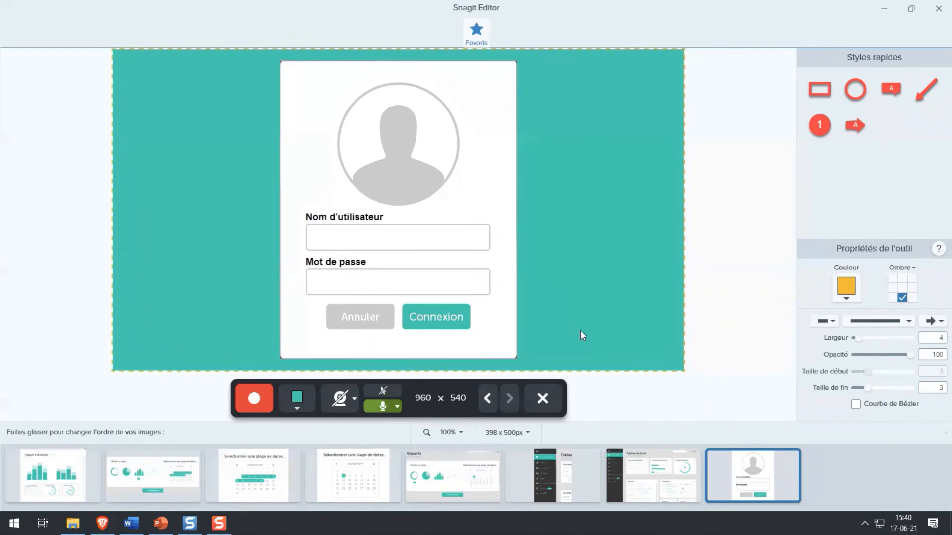
Preview the captures on the new background from the login form to Rapports, and return to the login form
left_click(488, 399)
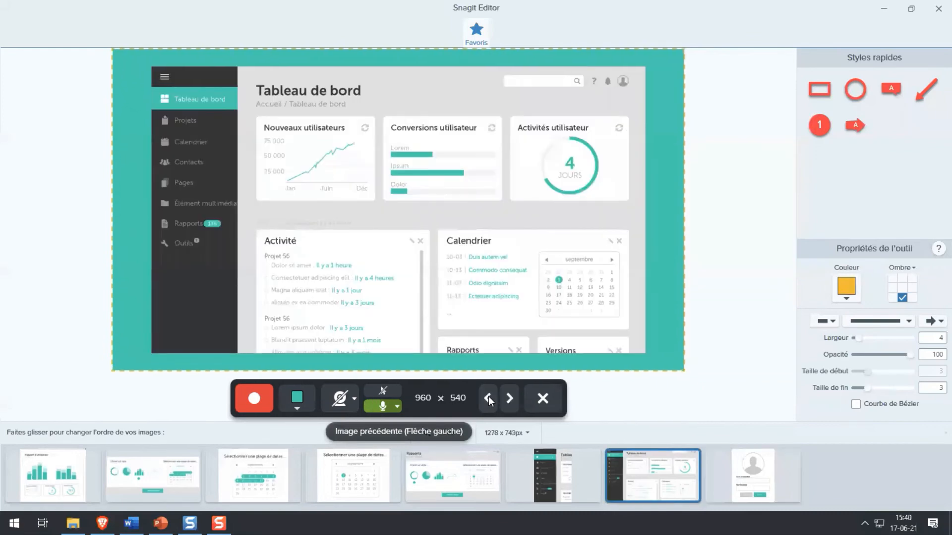
left_click(489, 398)
left_click(488, 398)
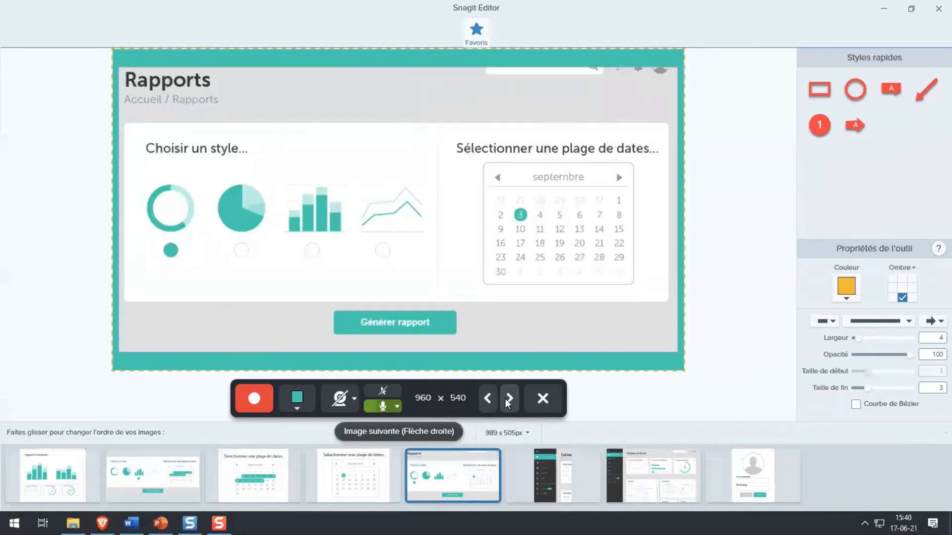
left_click(509, 400)
left_click(508, 400)
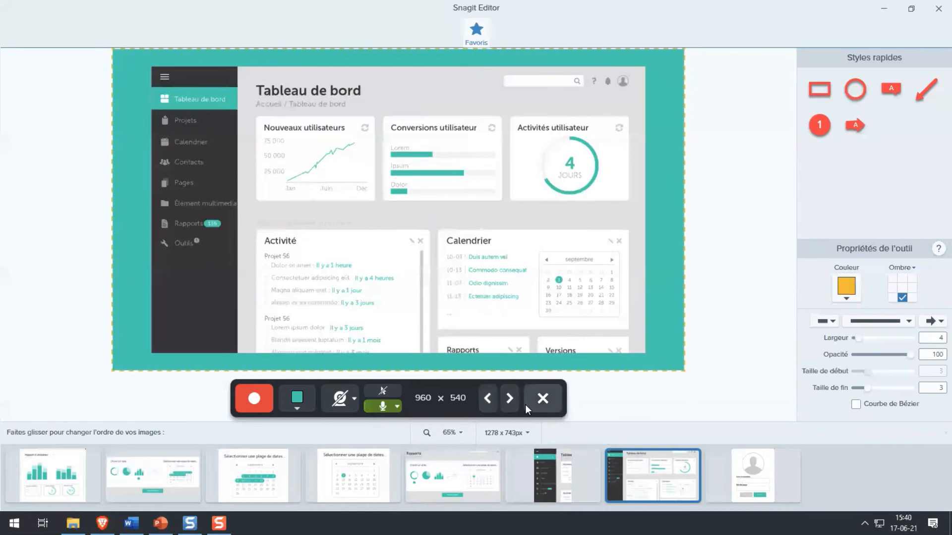
left_click(509, 399)
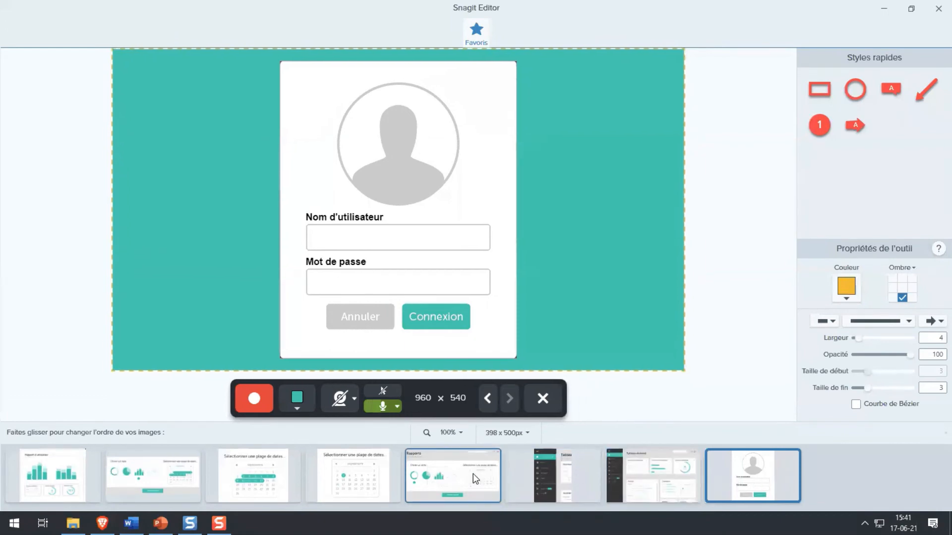
mouse_move(475, 479)
left_mouse_down()
mouse_move(327, 476)
mouse_move(469, 474)
mouse_move(495, 484)
mouse_move(482, 478)
left_mouse_up()
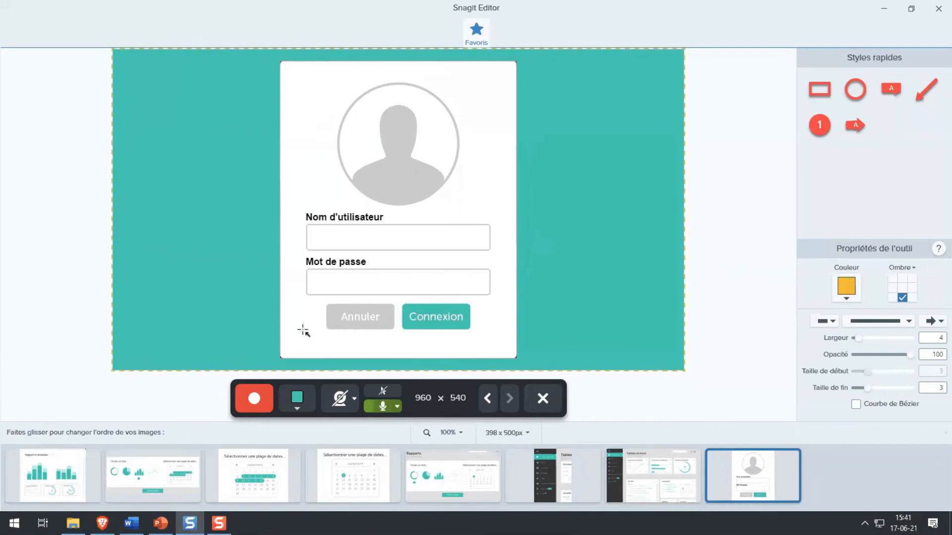
Start the recording and number the Nom d'utilisateur and Mot de passe fields with red step markers 1 and 2
left_click(252, 398)
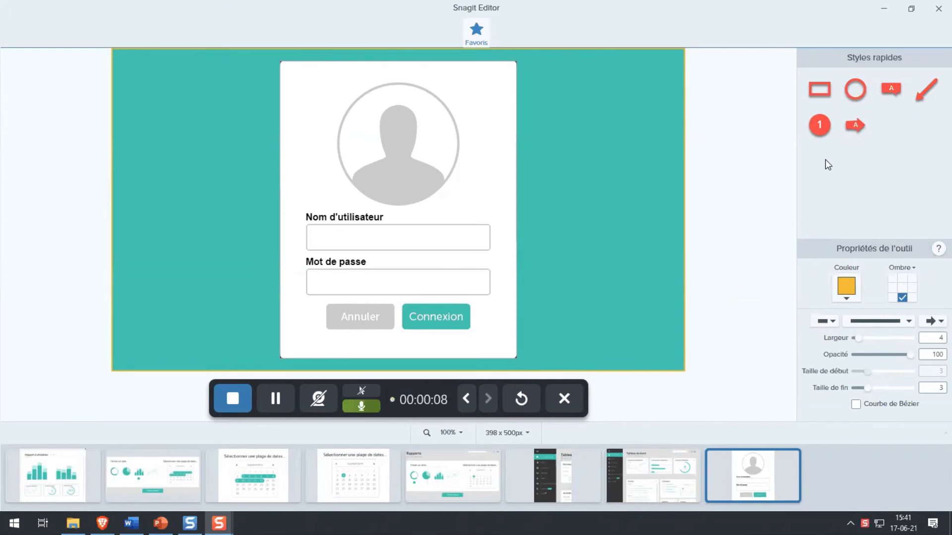
left_click(819, 124)
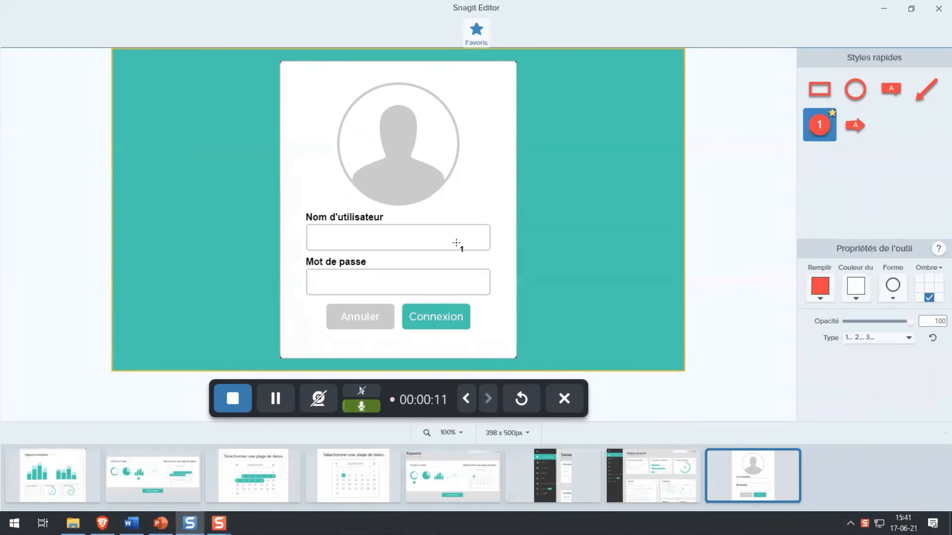
left_click(442, 234)
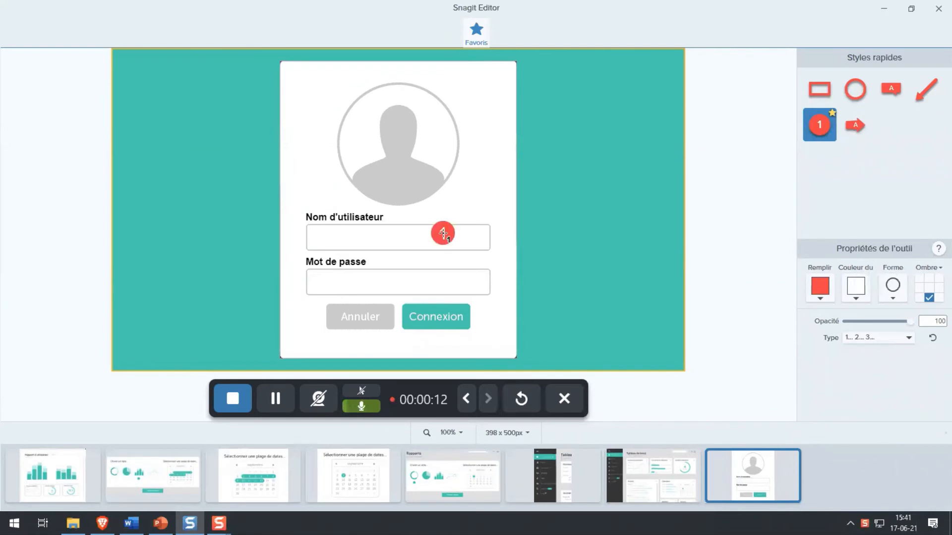
left_click(443, 275)
Draw a red arrow from the right of the login form pointing to the Connexion button
left_click(819, 90)
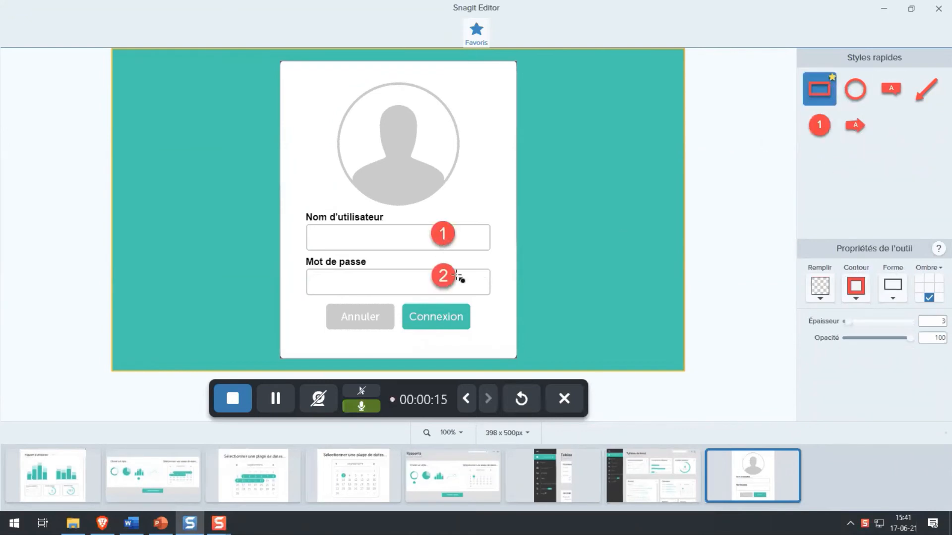
left_click(926, 89)
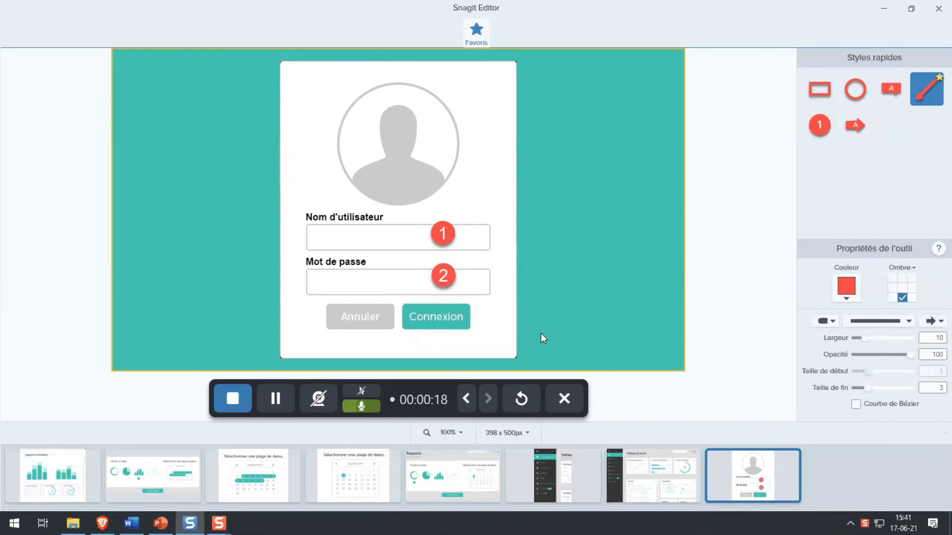
left_click_drag(548, 331, 469, 321)
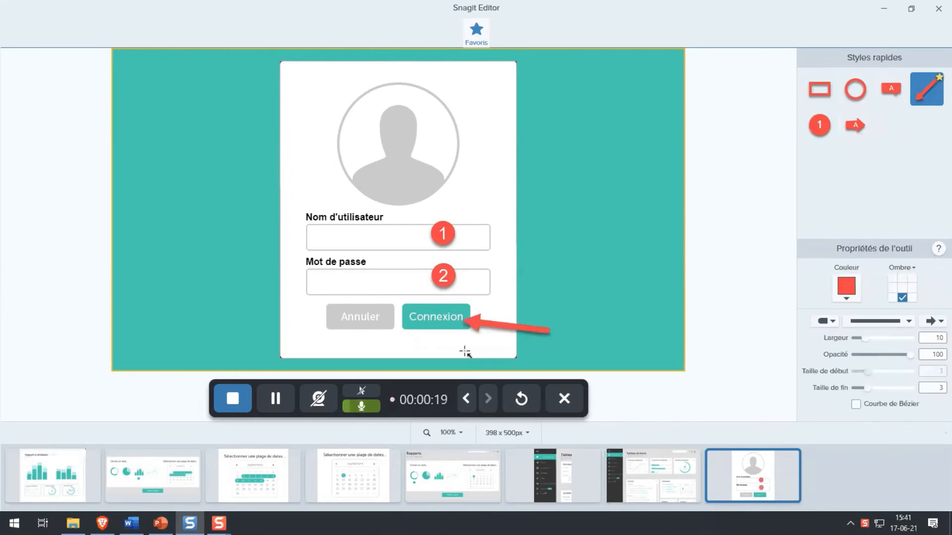
Show the Tableau de bord capture, and mark Rapports in the side menu capture with a red arrow and a red rectangle
left_click(655, 487)
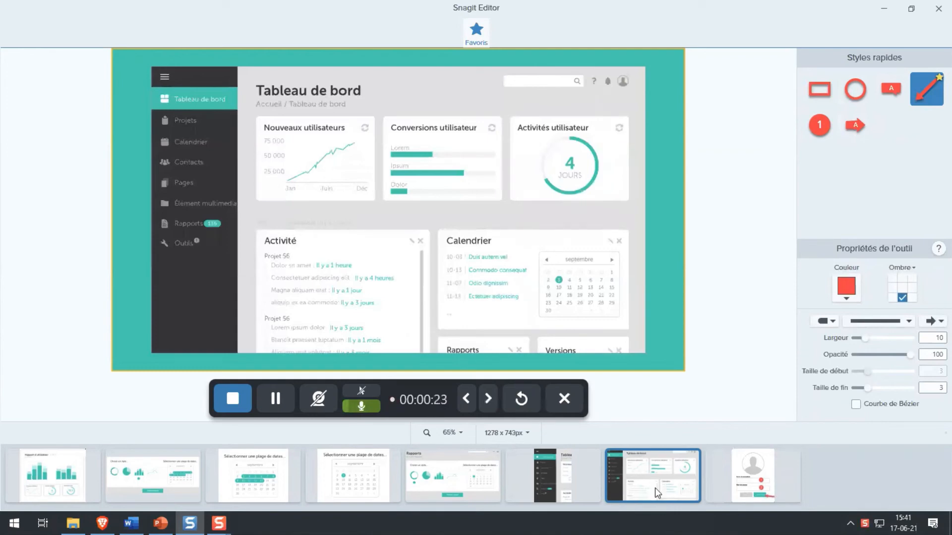
left_click(548, 470)
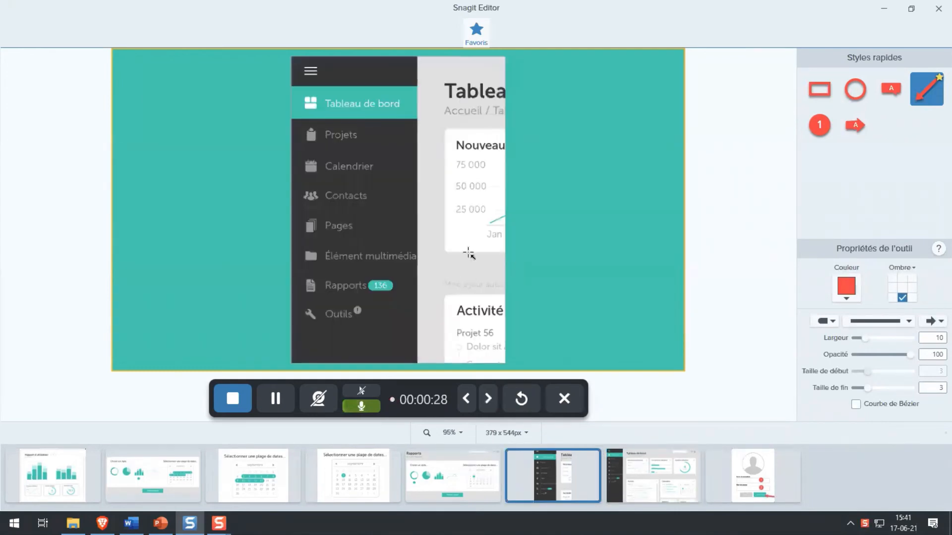
mouse_move(477, 184)
left_mouse_down()
mouse_move(450, 195)
mouse_move(355, 281)
left_mouse_up()
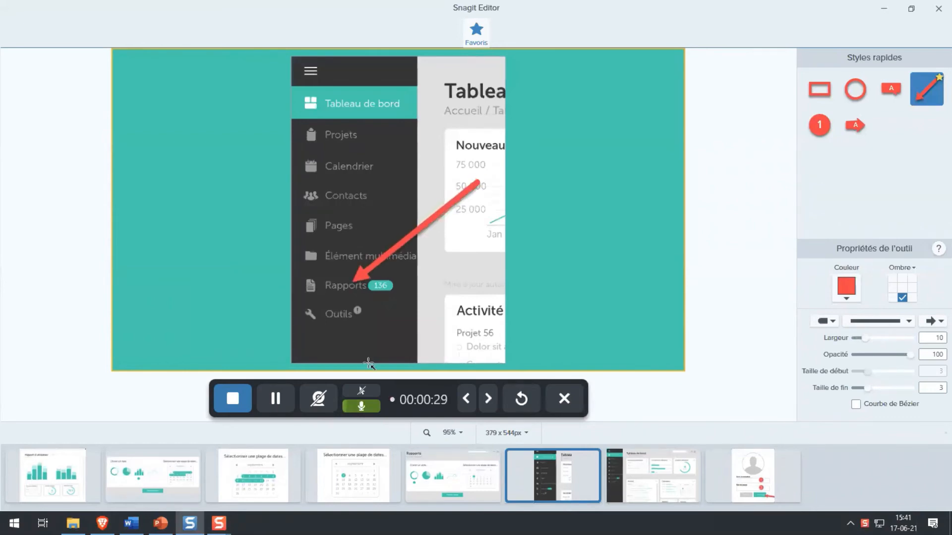
left_click(823, 90)
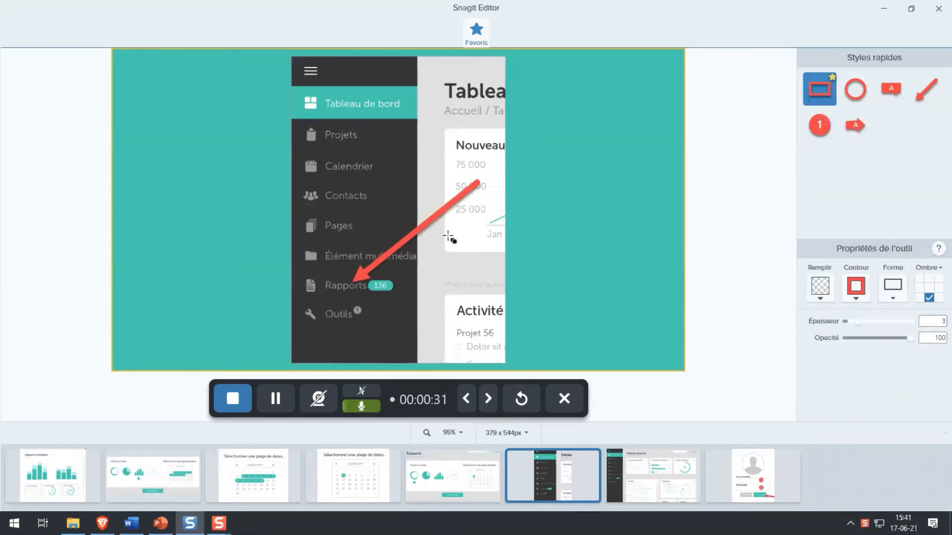
mouse_move(298, 268)
left_mouse_down()
mouse_move(419, 311)
mouse_move(410, 302)
left_mouse_up()
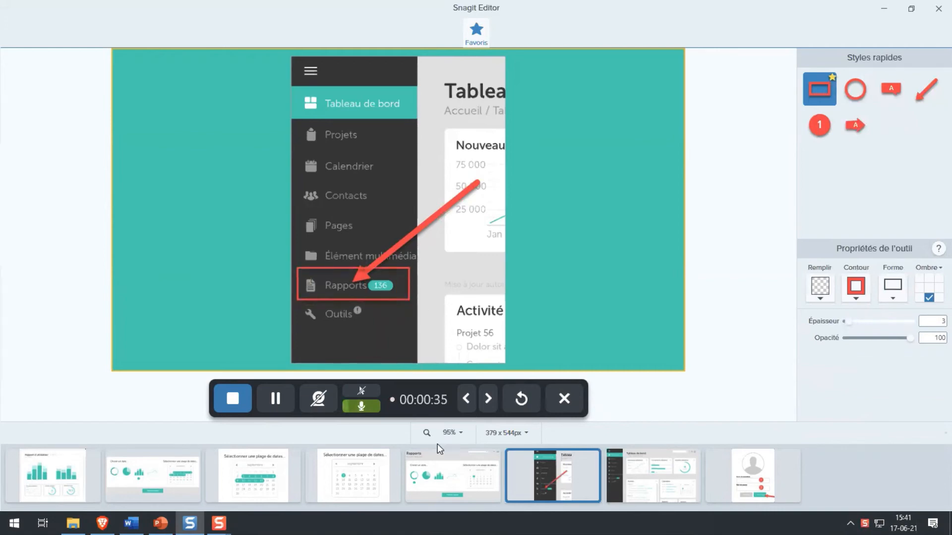
Show the Rapports capture and both date range calendar captures in the recording
left_click(441, 472)
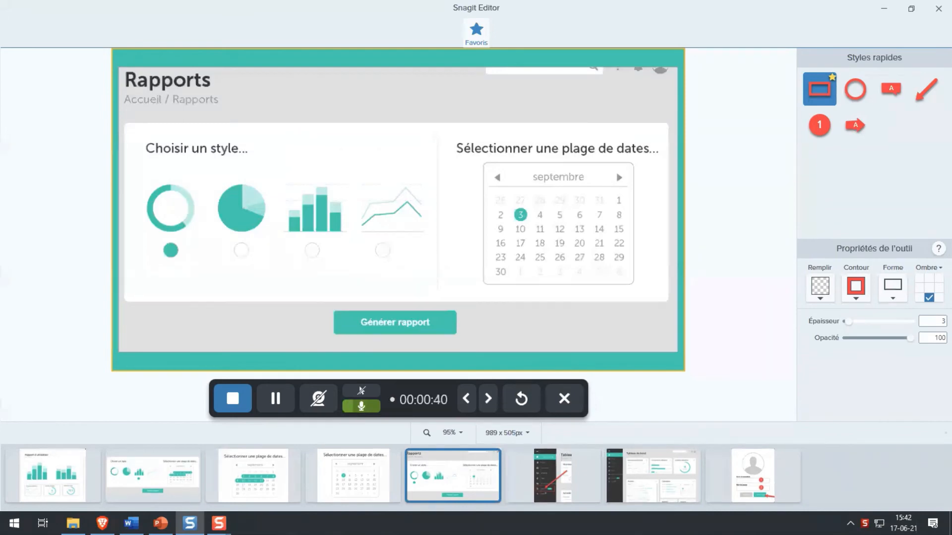
left_click(366, 476)
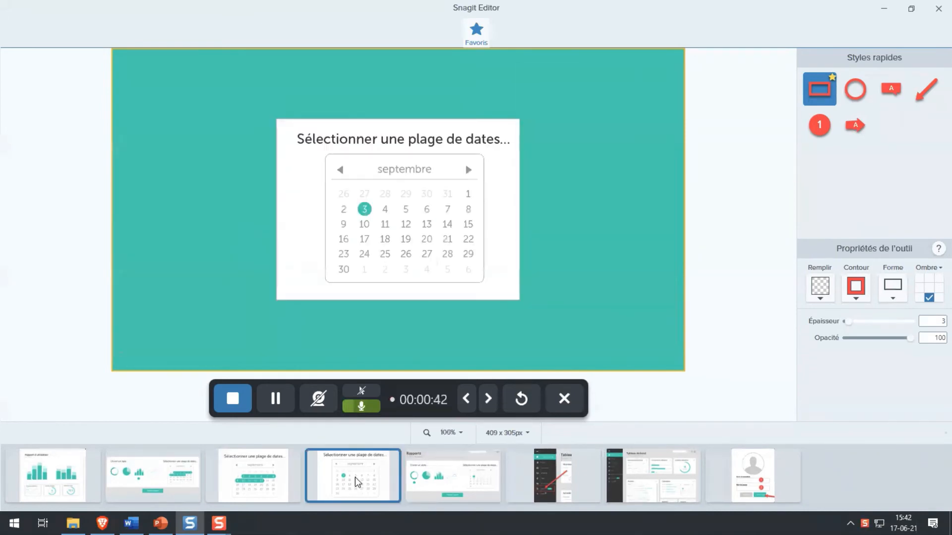
left_click(259, 480)
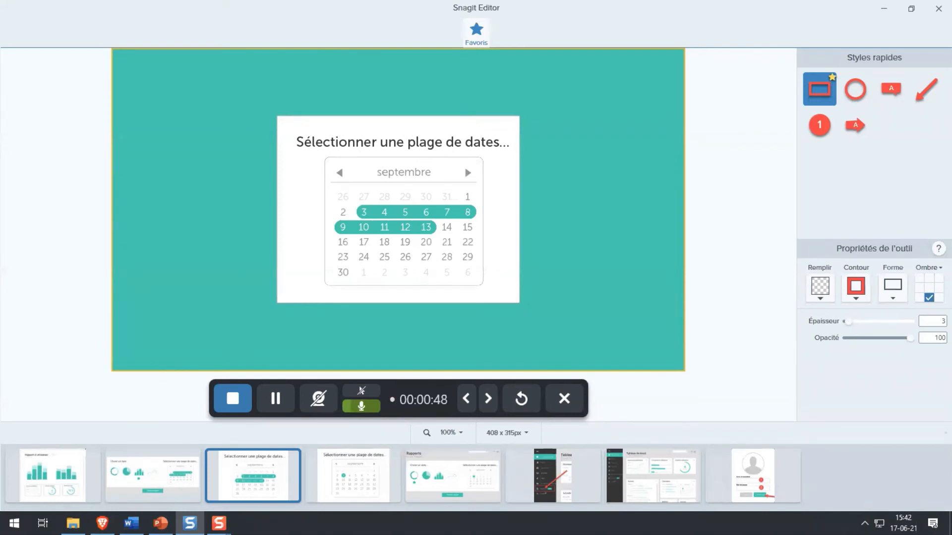
Circle the radio button under the bar chart style in red on the Rapports capture
left_click(441, 482)
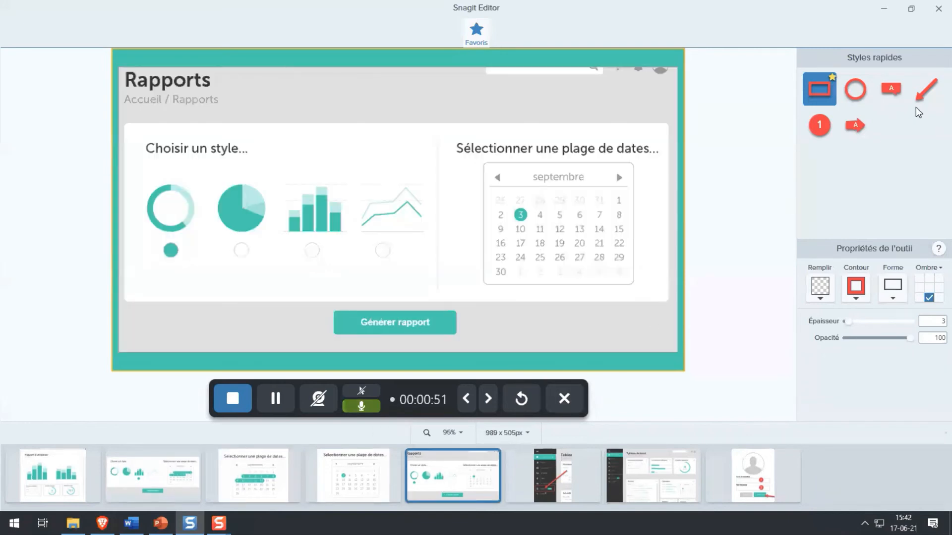
left_click(855, 89)
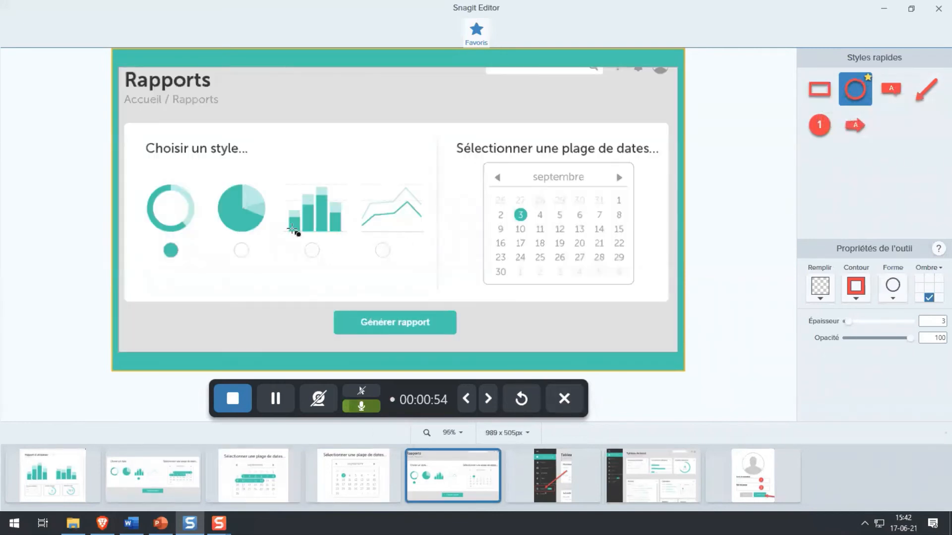
mouse_move(290, 228)
left_mouse_down()
mouse_move(296, 255)
mouse_move(342, 272)
left_mouse_up()
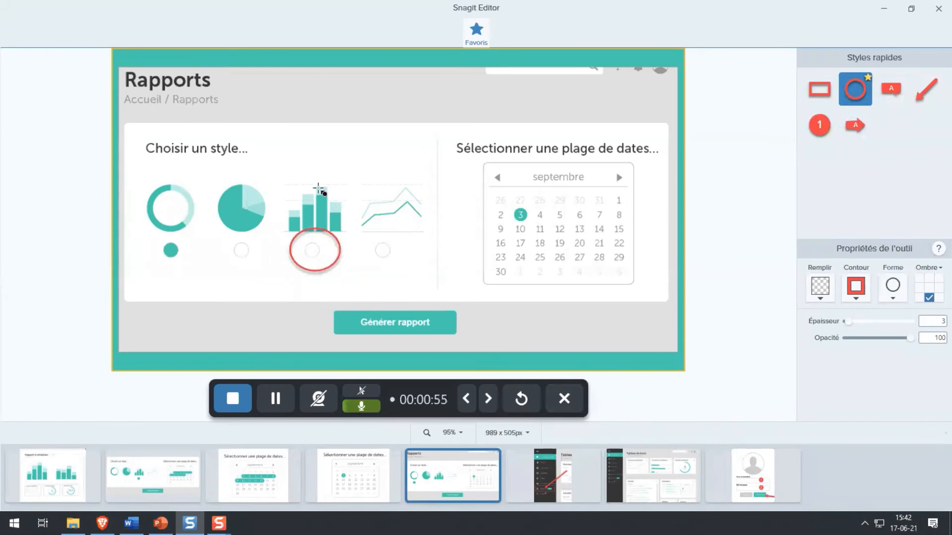
Frame the Générer rapport button with a red rectangle, and end the recording on the Rapport d'utilisateur capture
left_click(164, 480)
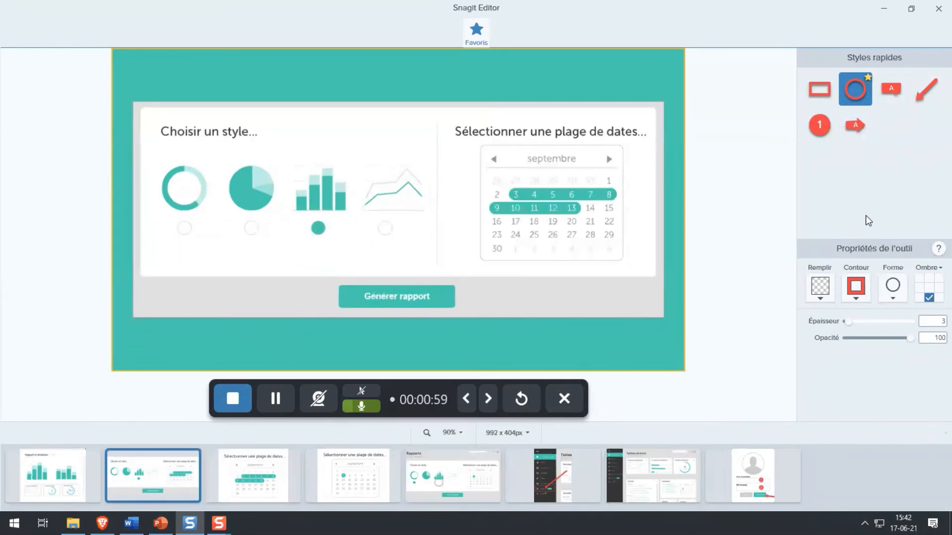
left_click(818, 90)
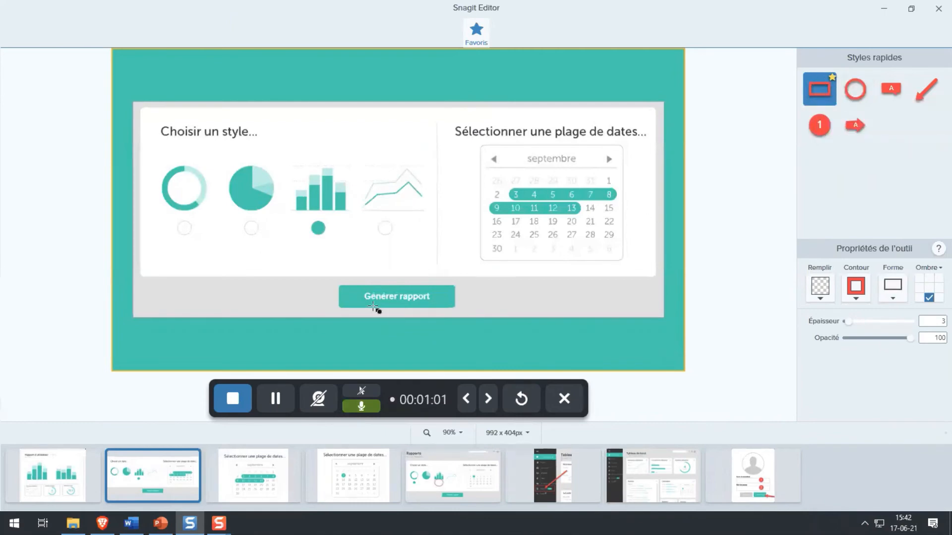
left_click_drag(330, 277, 472, 323)
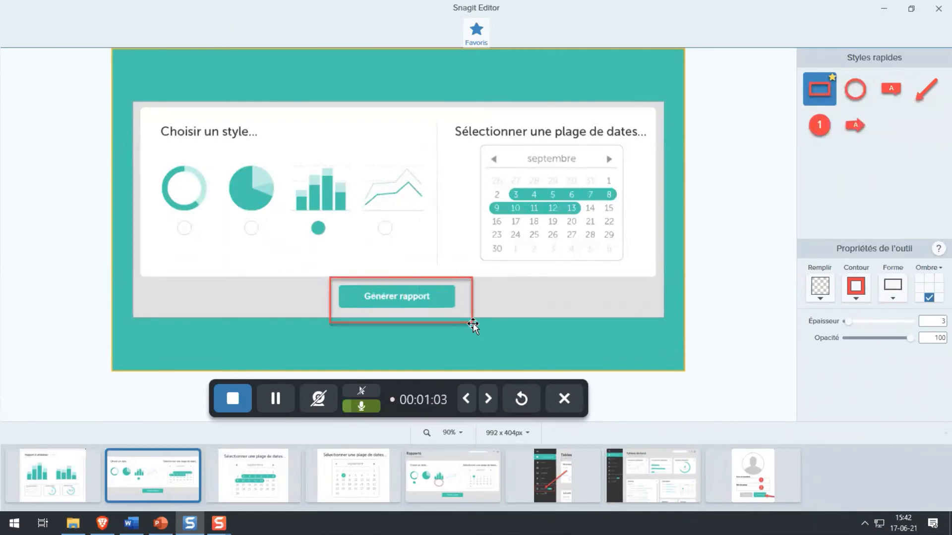
left_click(53, 473)
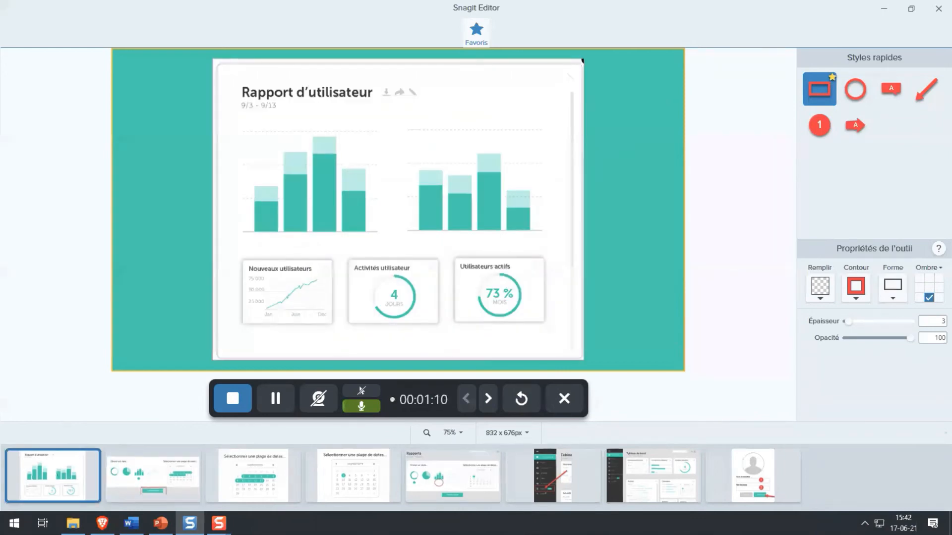
left_click(236, 397)
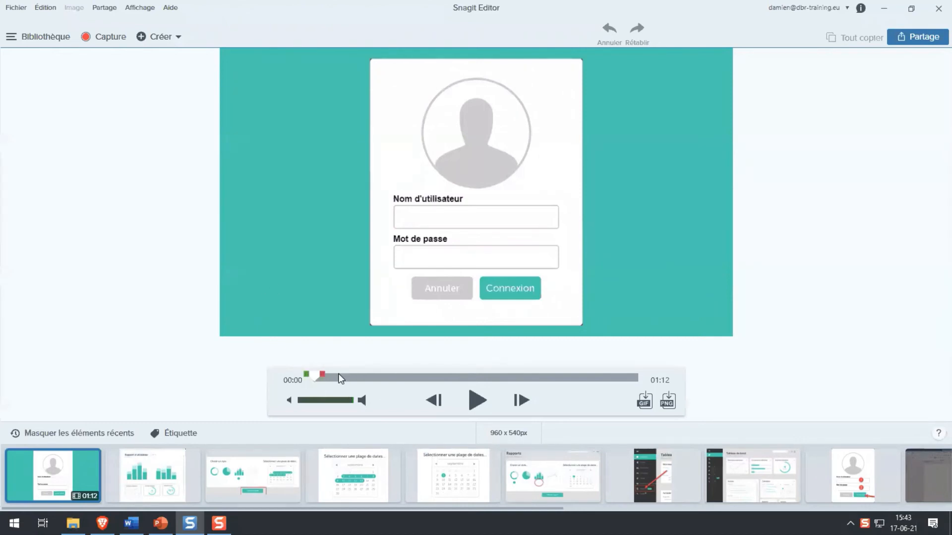
Play back the login part of the recorded video and skip ahead to the report generation screen at about 01:01
left_click_drag(334, 375, 365, 376)
left_click(478, 401)
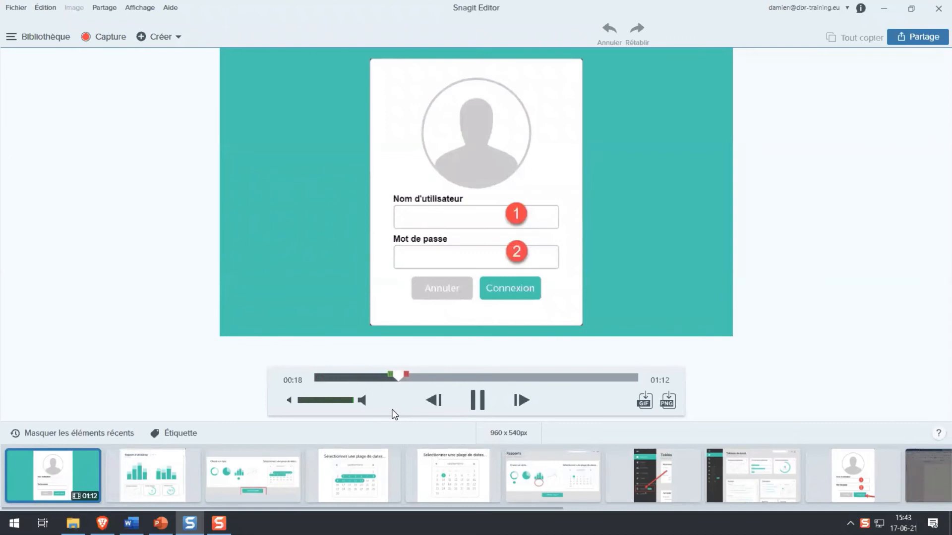
left_click(472, 404)
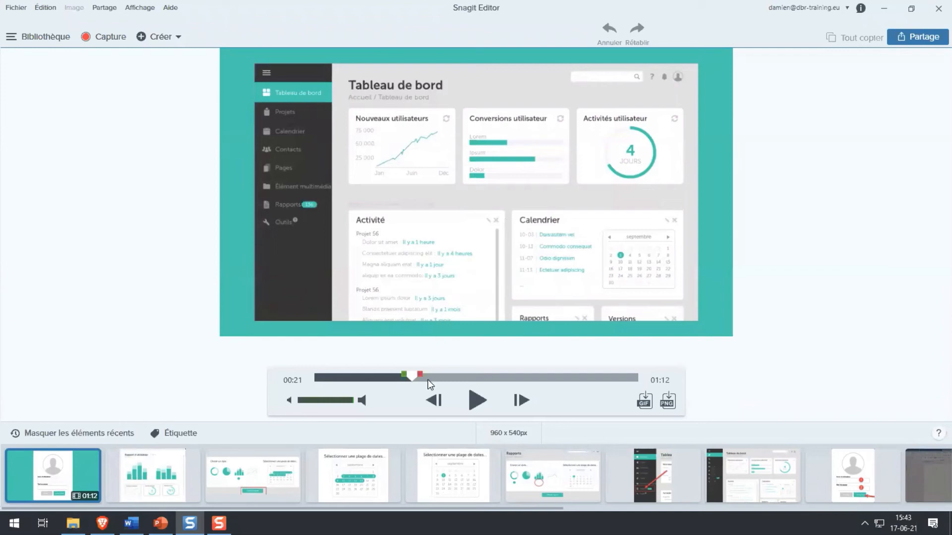
left_click_drag(412, 375, 590, 375)
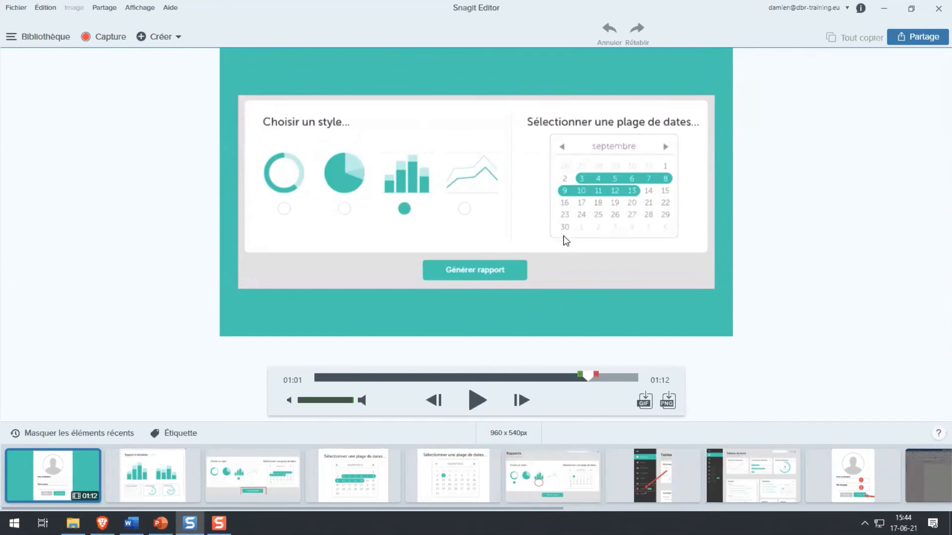
Export the current video frame as a PNG image and open the annotated login form capture
left_click(668, 403)
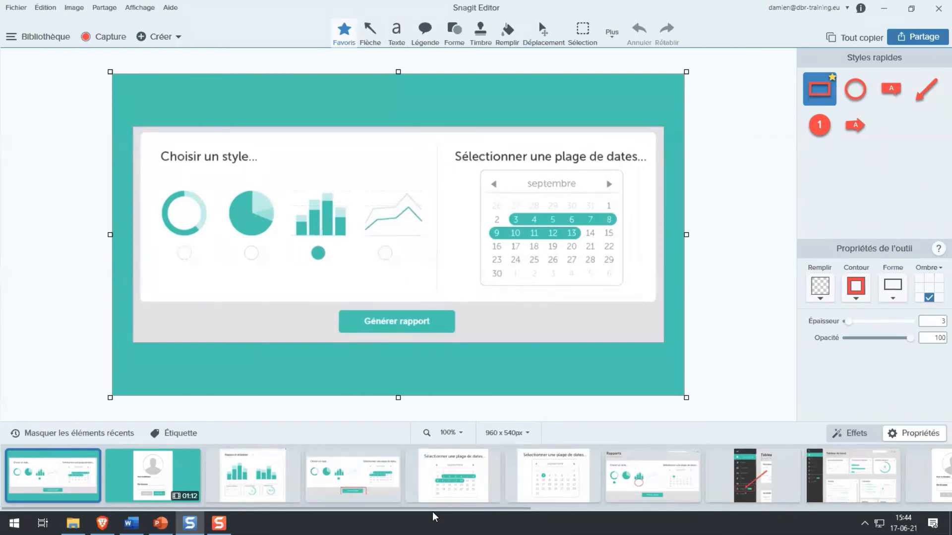
left_click_drag(454, 509, 523, 509)
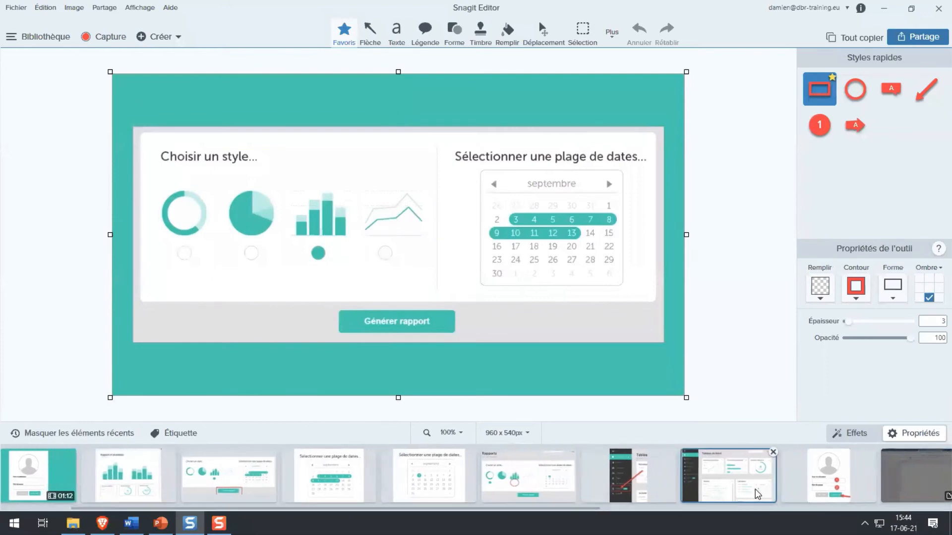
left_click(833, 488)
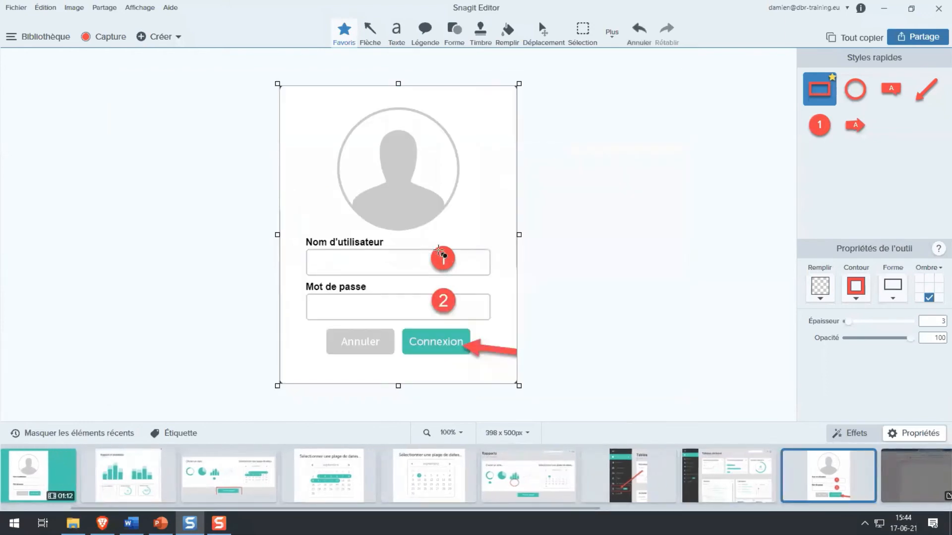
Select the numbered stamps on the login capture and view the capture with the arrow pointing to Rapports
left_click(442, 259)
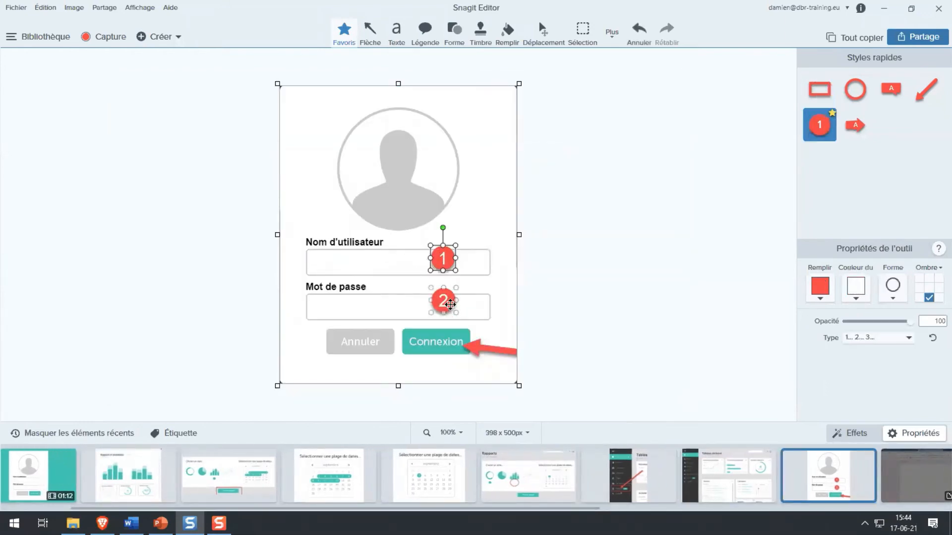
left_click(450, 305)
left_click(483, 352)
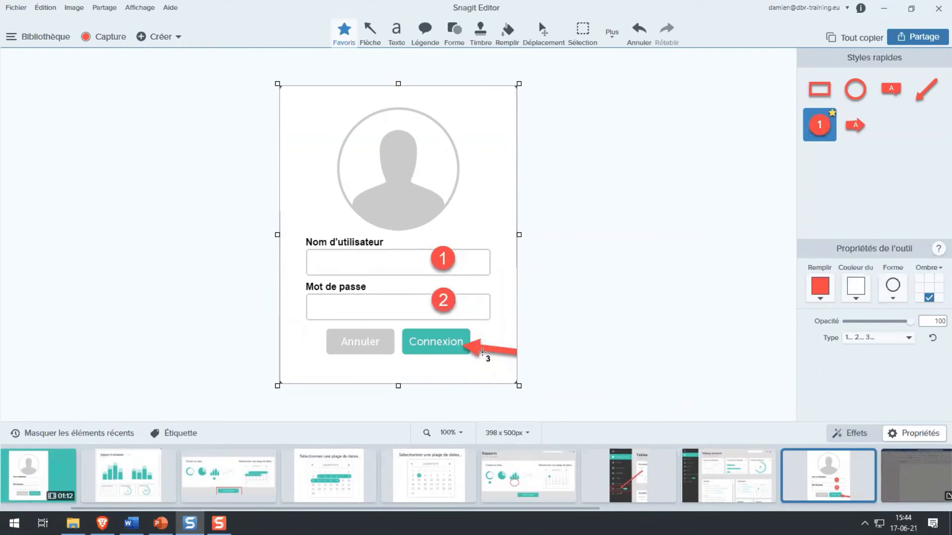
left_click(645, 487)
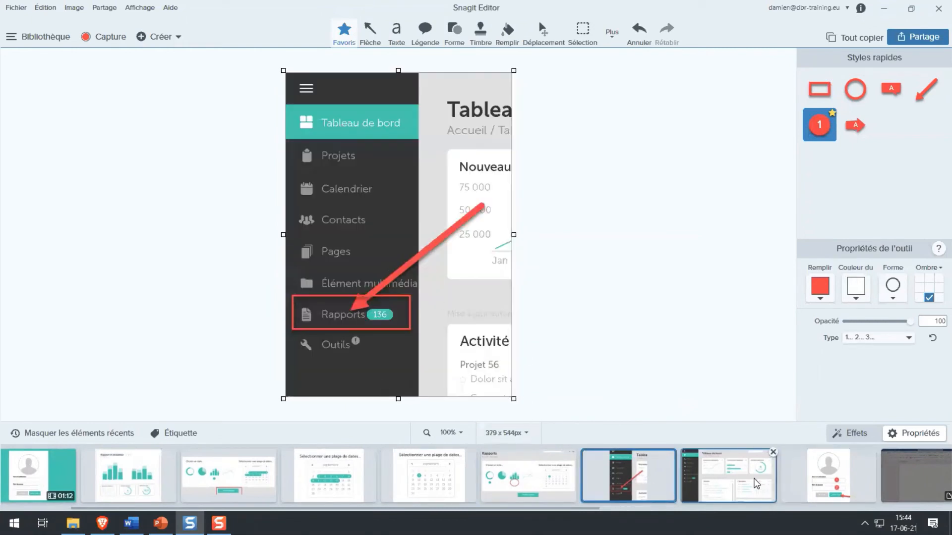
left_click(825, 479)
Delete the numbered stamps and the red arrow from the login form capture
left_click(443, 259)
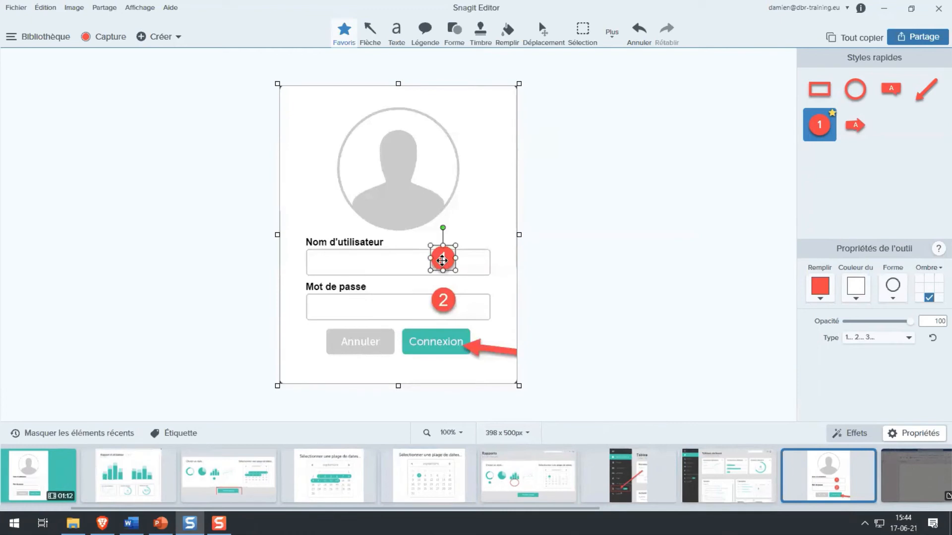
key("Delete")
left_click(443, 299)
key("Delete")
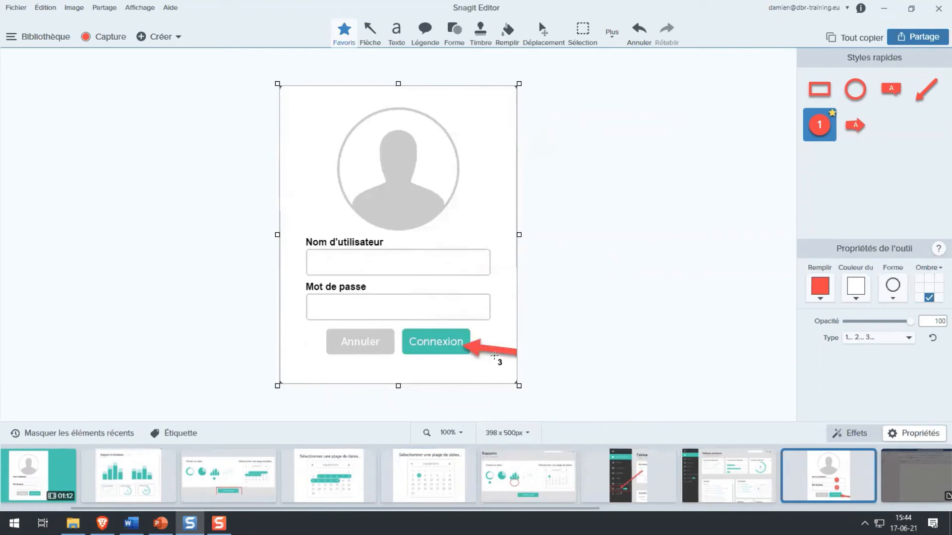
left_click(473, 349)
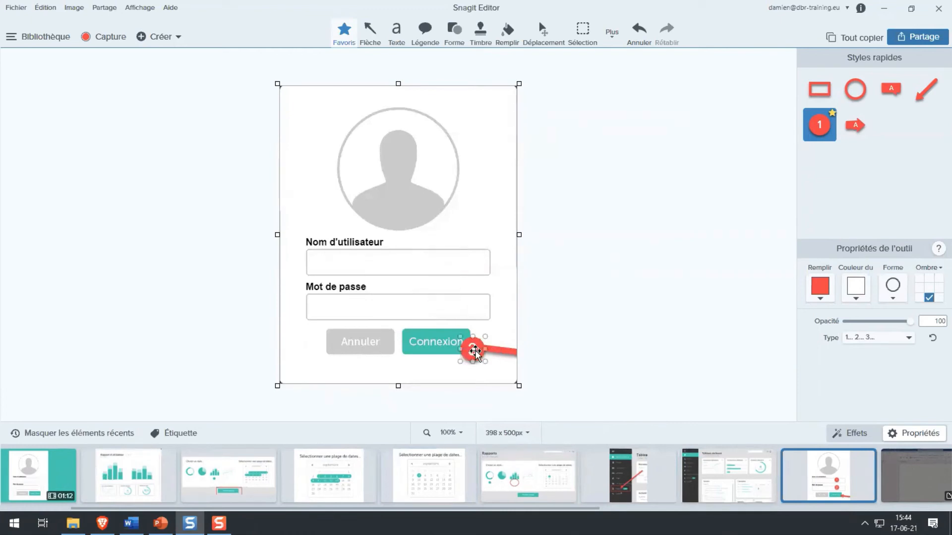
key("Delete")
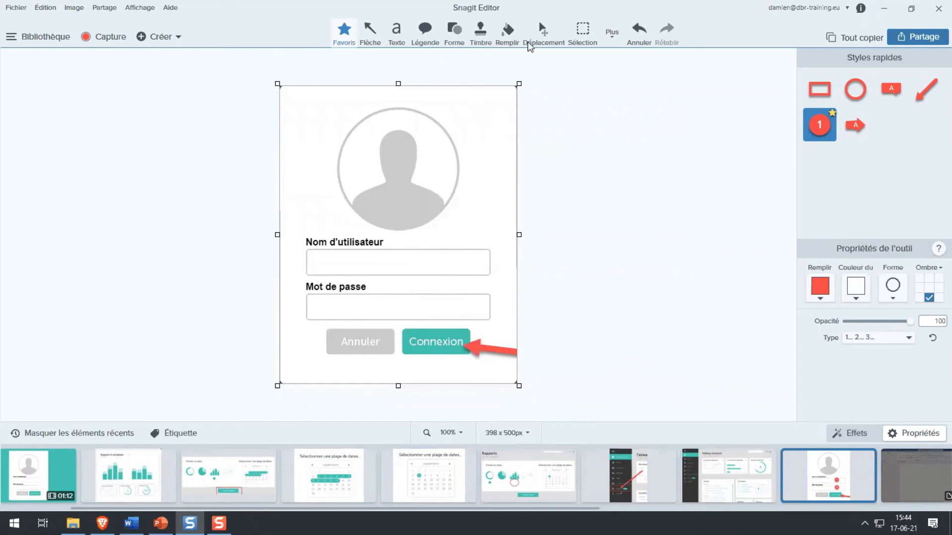
left_click(544, 44)
left_click(483, 350)
key("Delete")
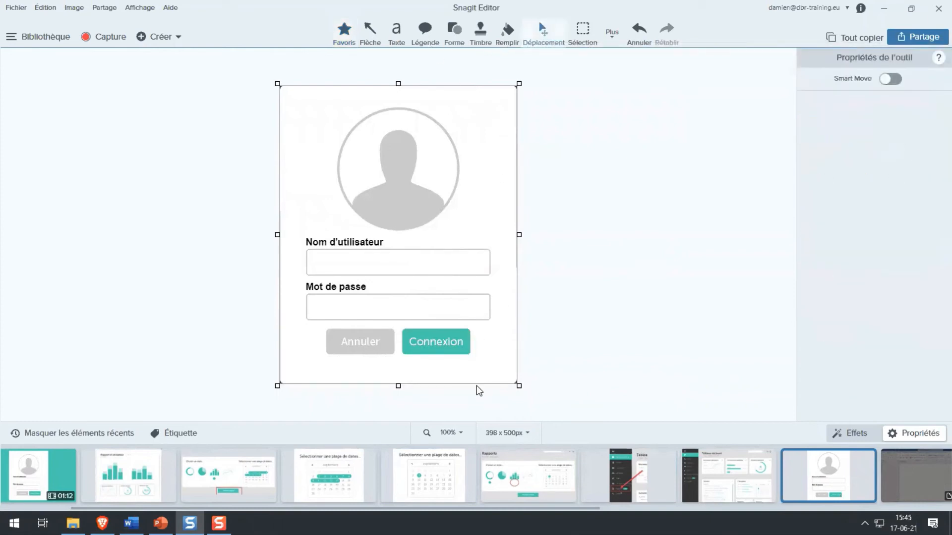
Open the date range calendar capture with only 3 September selected and view the actions available for it
left_click(419, 466)
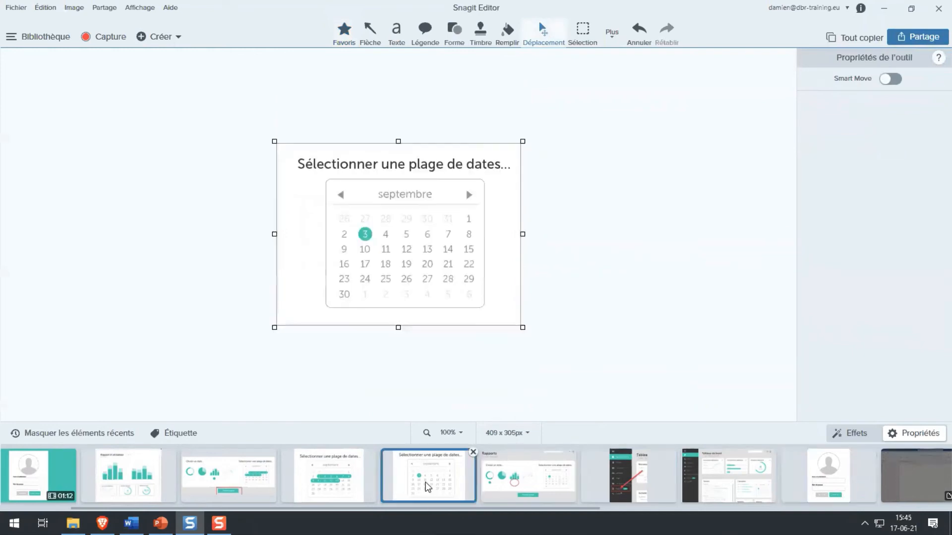
right_click(421, 478)
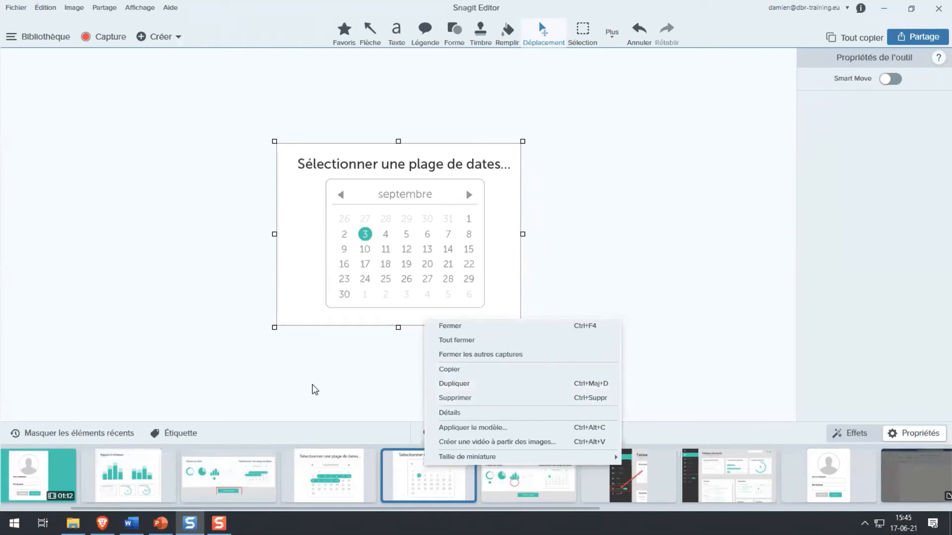
left_click(314, 391)
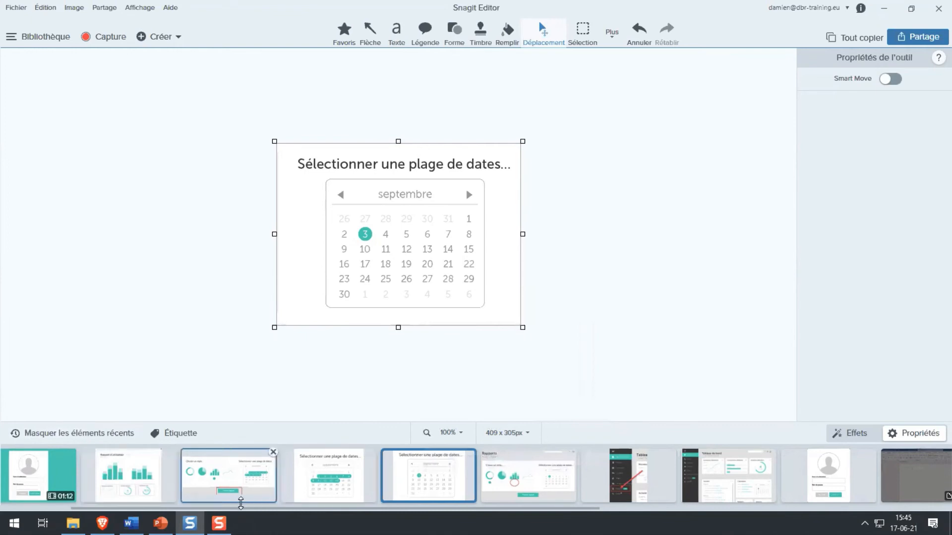
Reopen the recorded video and skip to the part with the arrow on the Rapports menu entry, at about 00:32
left_click_drag(228, 508, 40, 512)
mouse_move(168, 479)
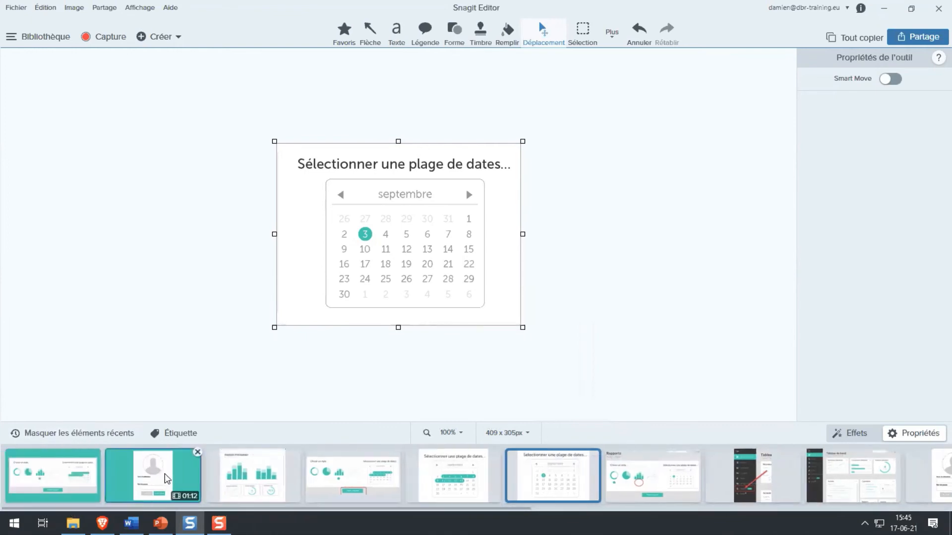
mouse_move(191, 501)
left_click(157, 477)
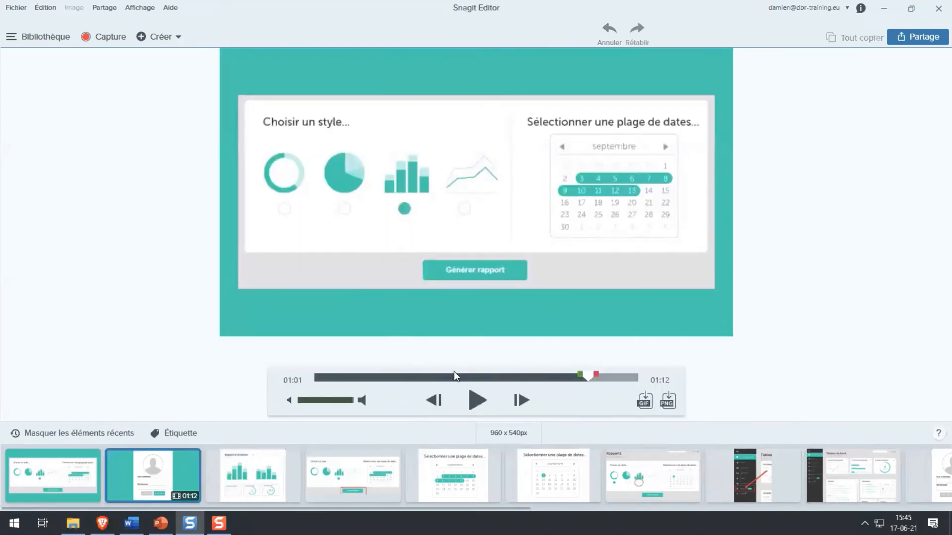
left_click(476, 378)
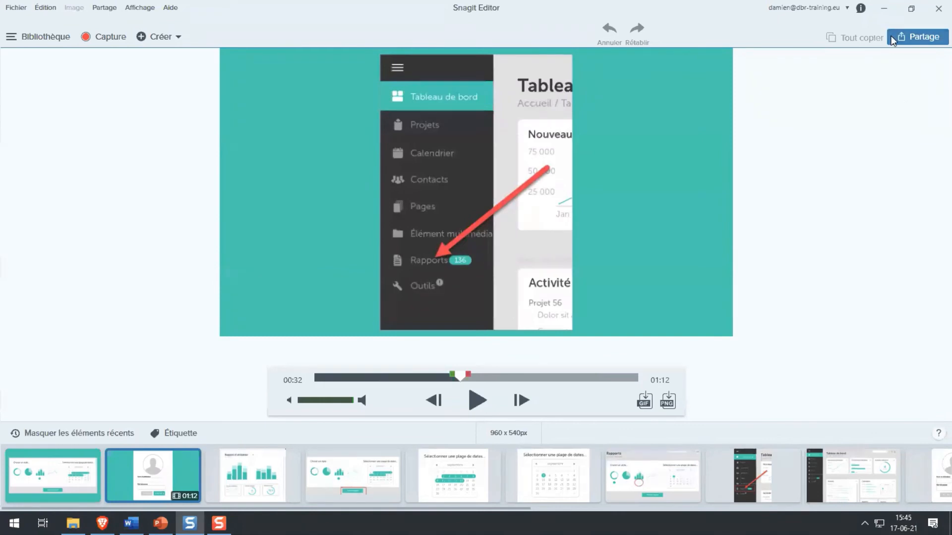
Share the recorded video to Screencast.com and get its link
left_click(915, 37)
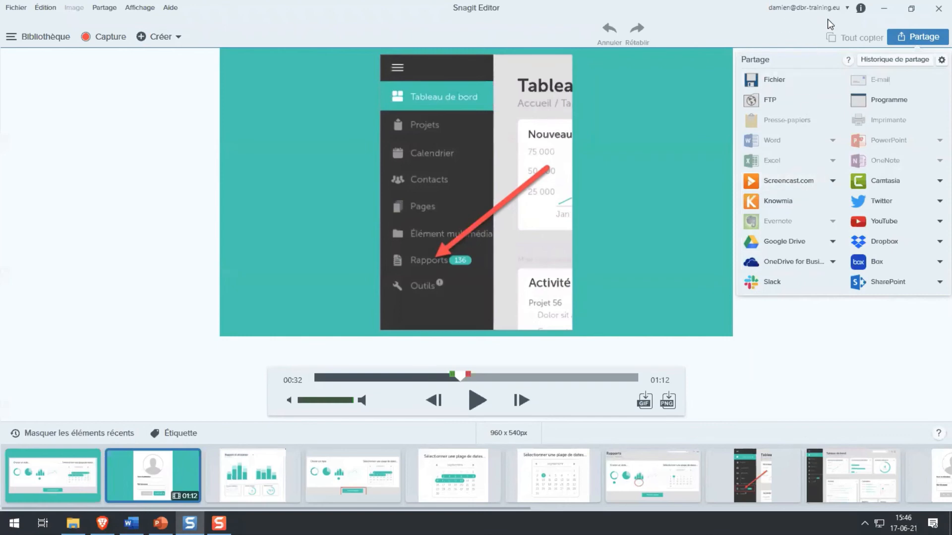
left_click(779, 181)
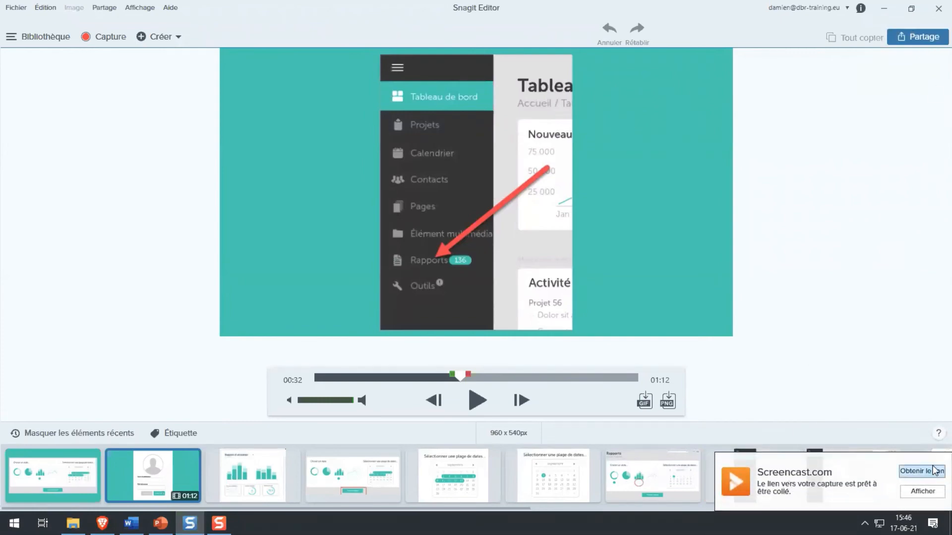
left_click(930, 470)
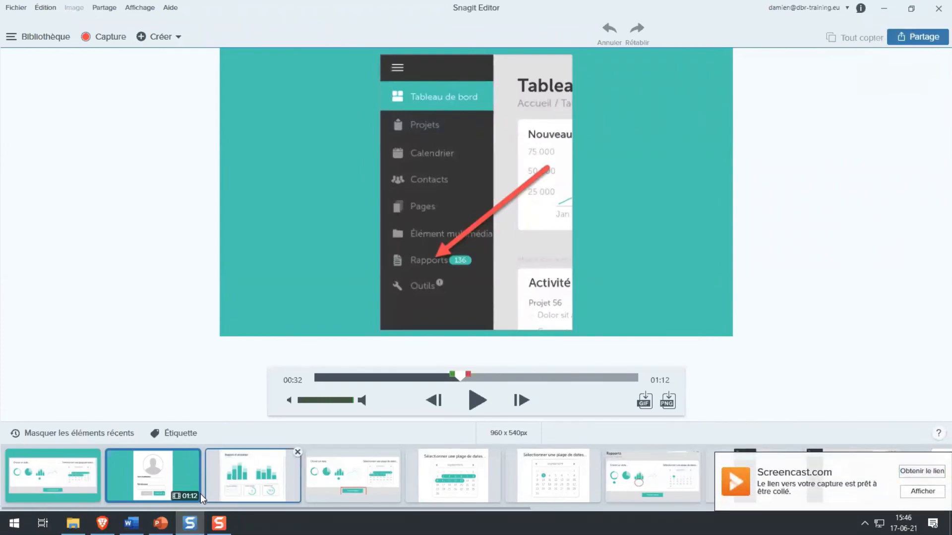
Switch to the Brave browser, open screencast.com/t/WDhfxyps in a new tab, play the shared video briefly and highlight its address
left_click(102, 523)
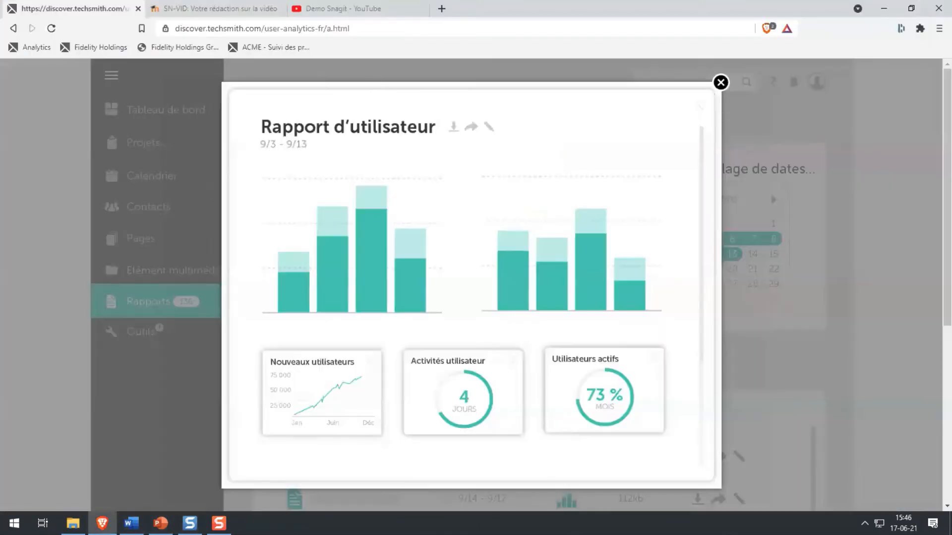
left_click(441, 9)
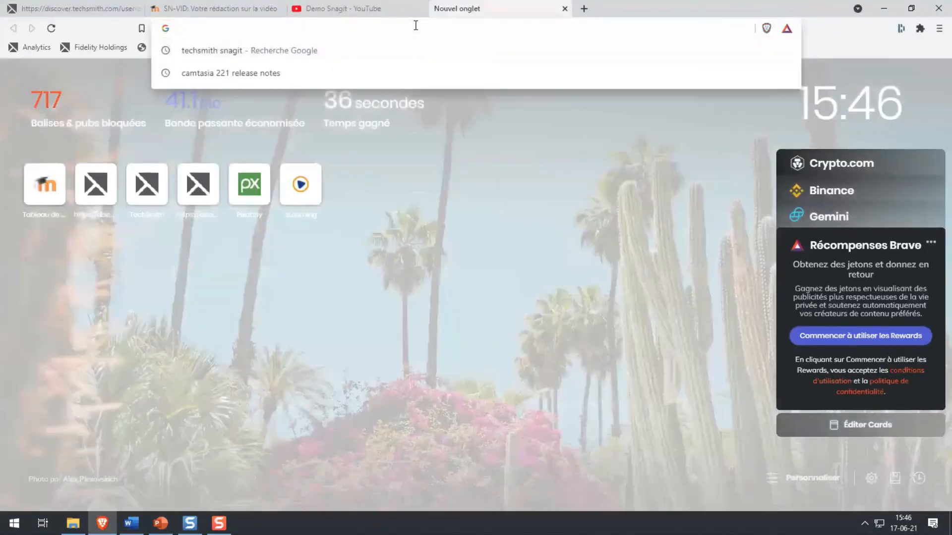
type("screencast.com/t/WDhfxyps")
key("Return")
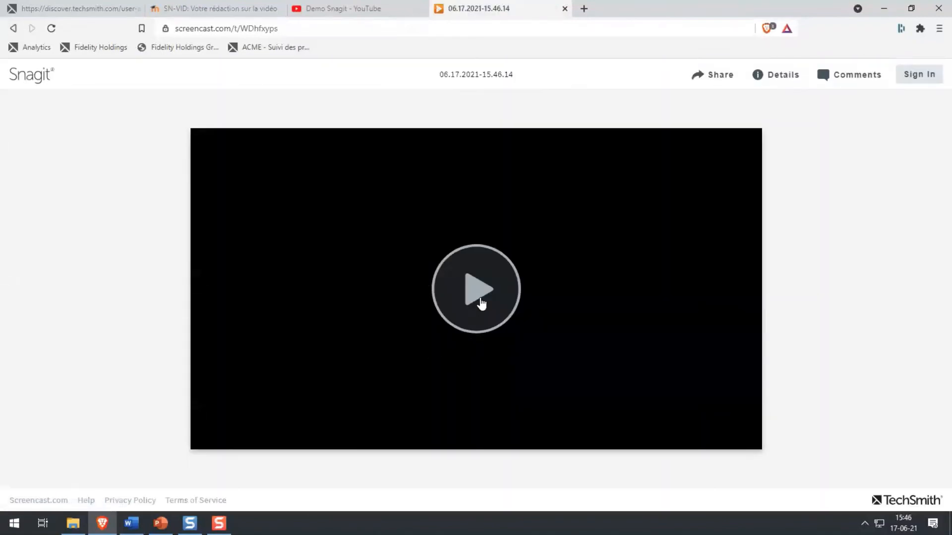
left_click(480, 303)
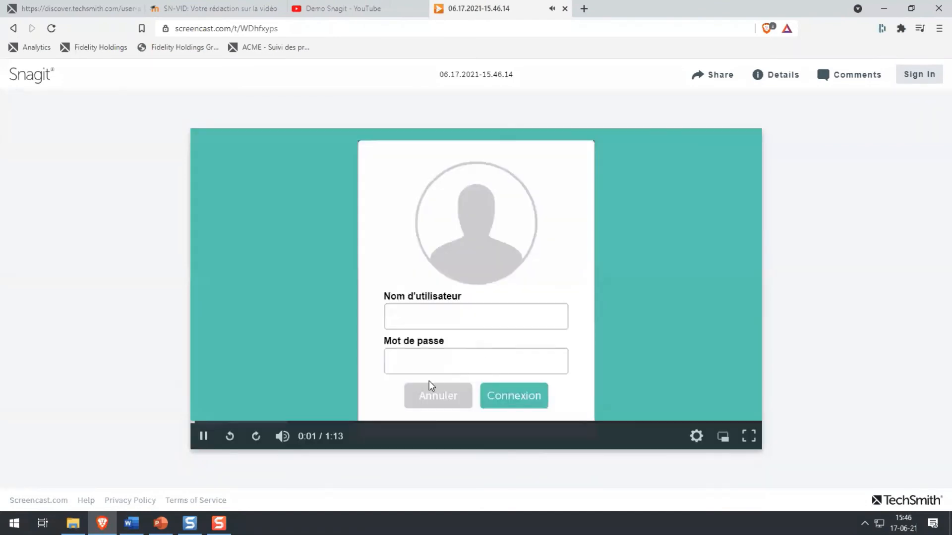
left_click(210, 438)
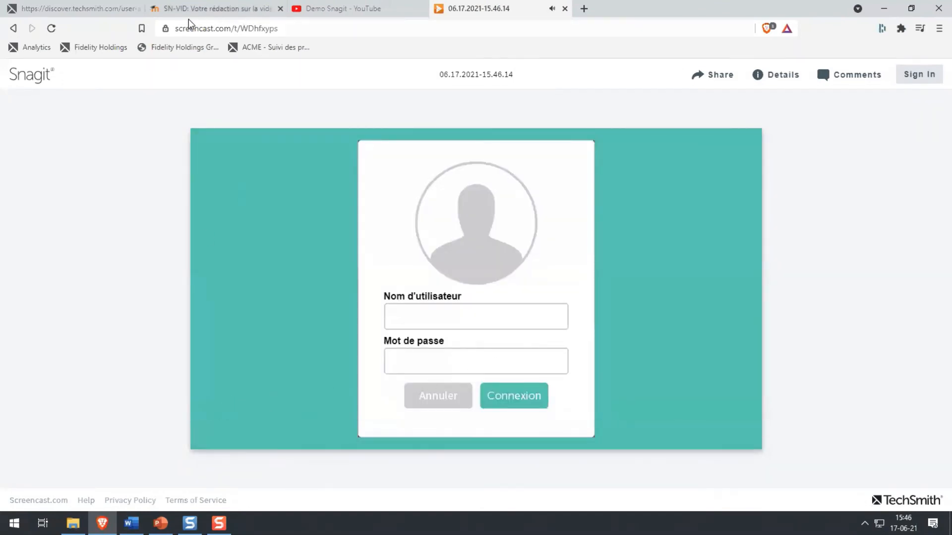
left_click_drag(176, 28, 300, 30)
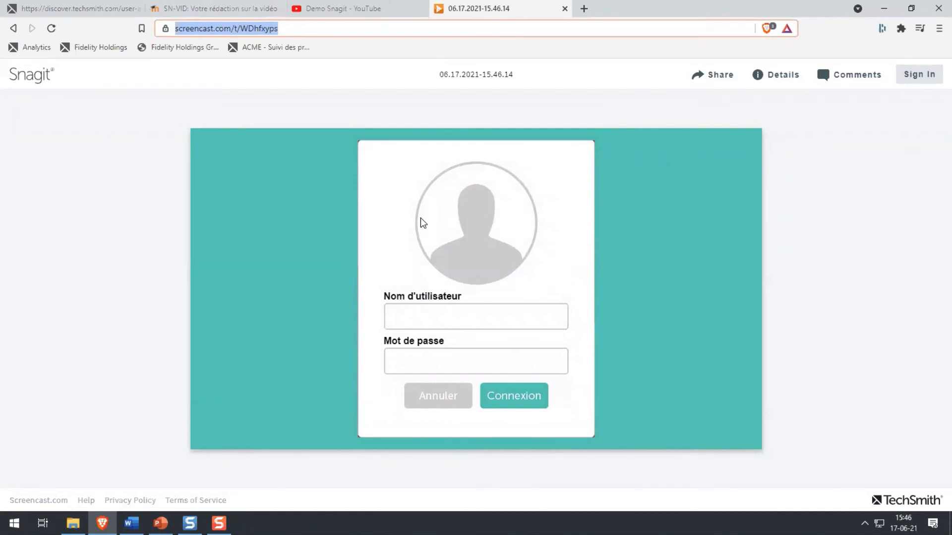
mouse_move(423, 131)
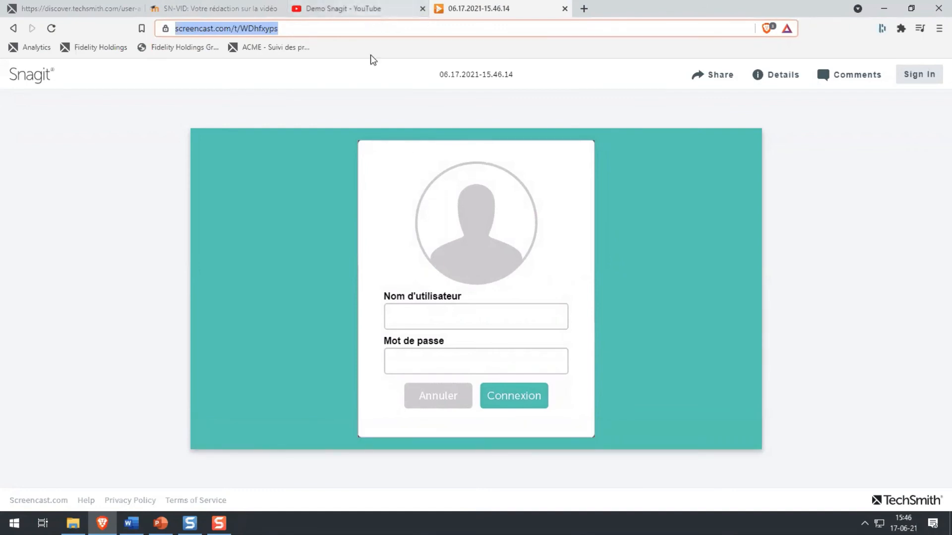
Reload the Demo Snagit video on YouTube, decline the translation extension, and pause the playback
left_click(347, 8)
left_click(51, 28)
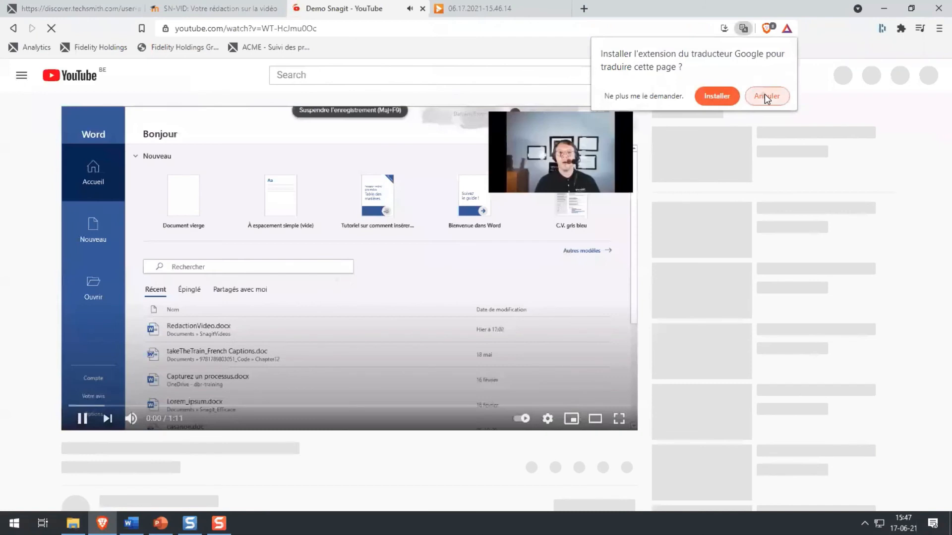
left_click(766, 95)
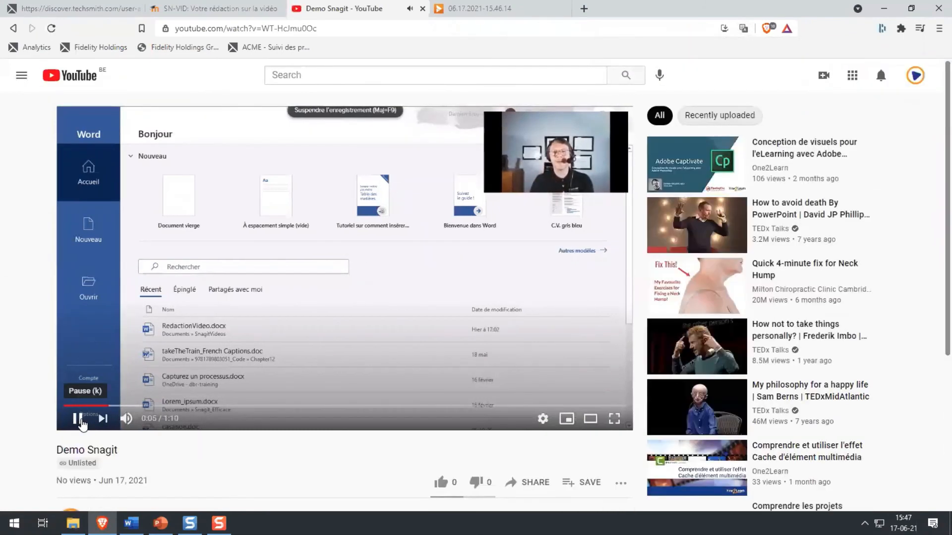
left_click(80, 420)
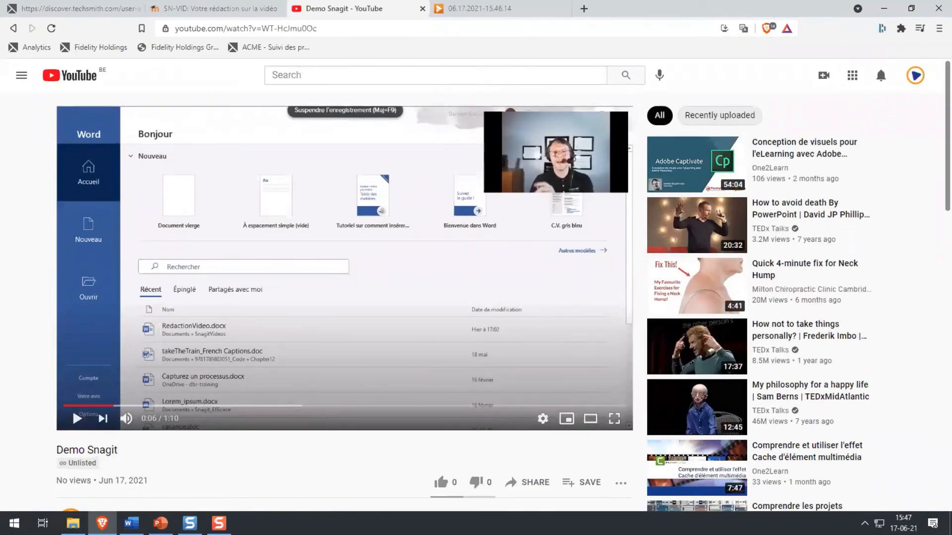
Switch back to Snagit Editor and show the sharing destinations for the video, including Camtasia
left_click(190, 523)
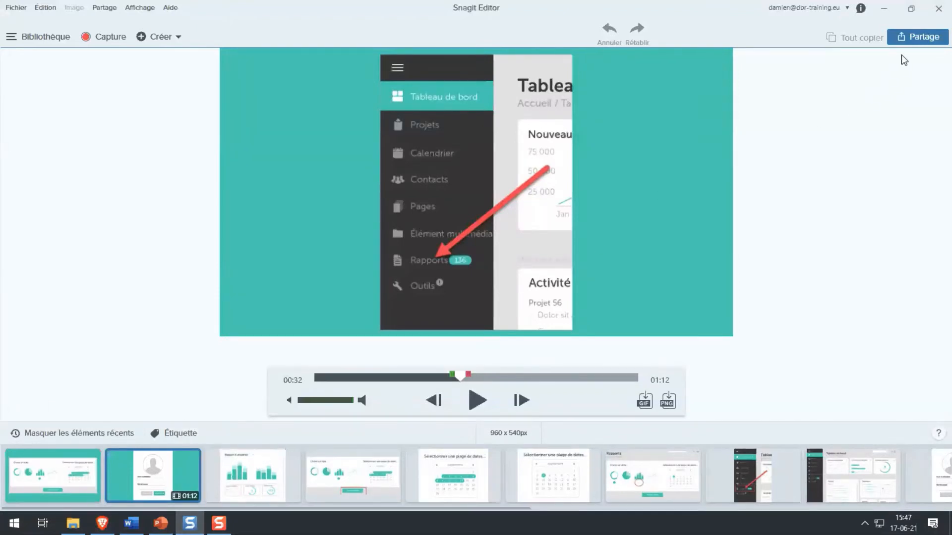
left_click(907, 37)
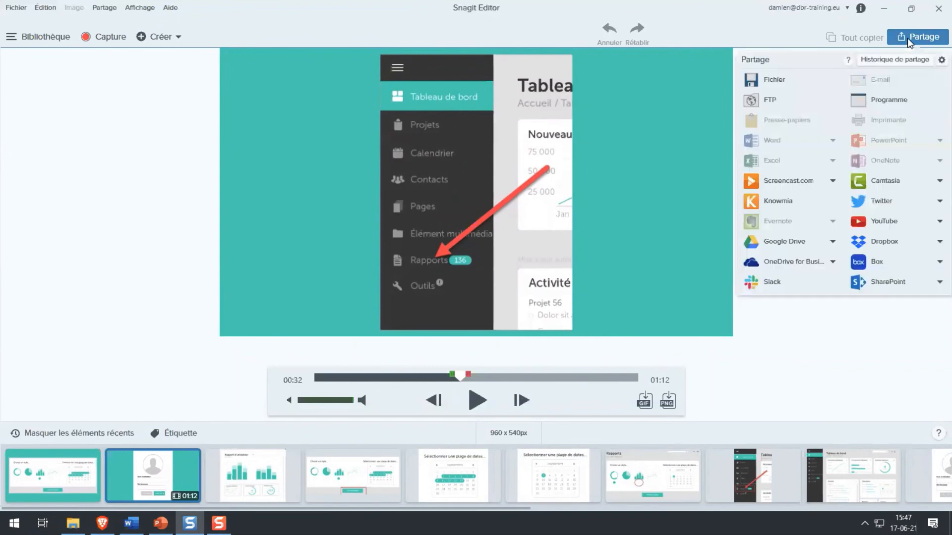
left_click(875, 183)
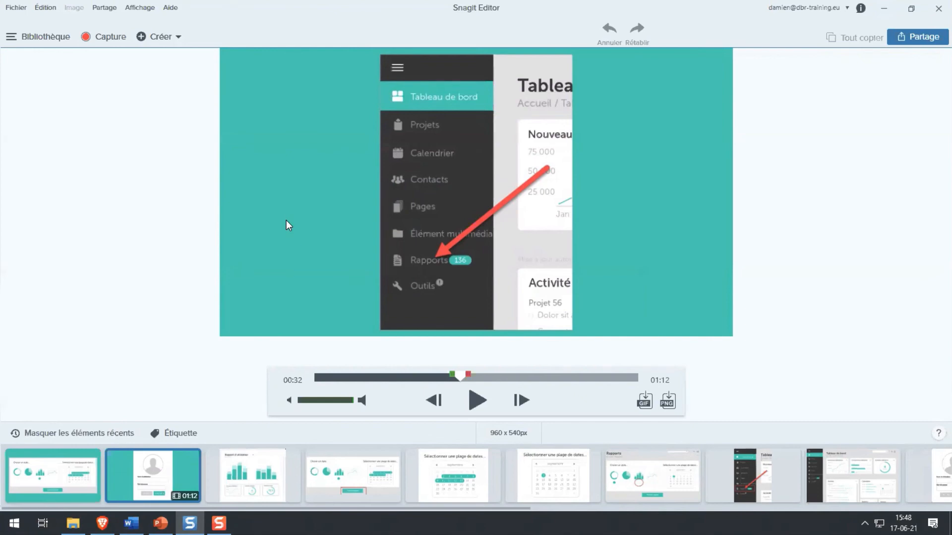
Minimize Snagit Editor and move the Word document window higher on the desktop
left_click(884, 15)
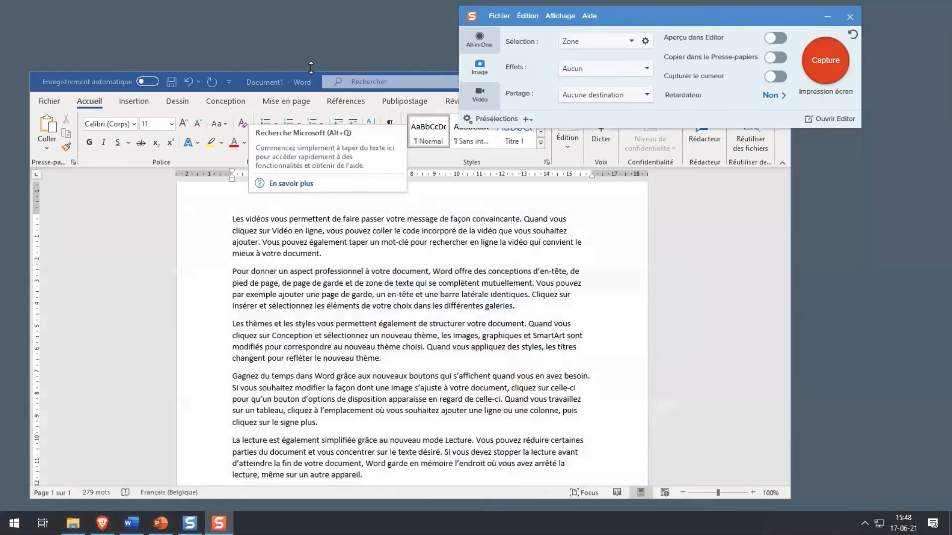
left_click_drag(318, 82, 318, 54)
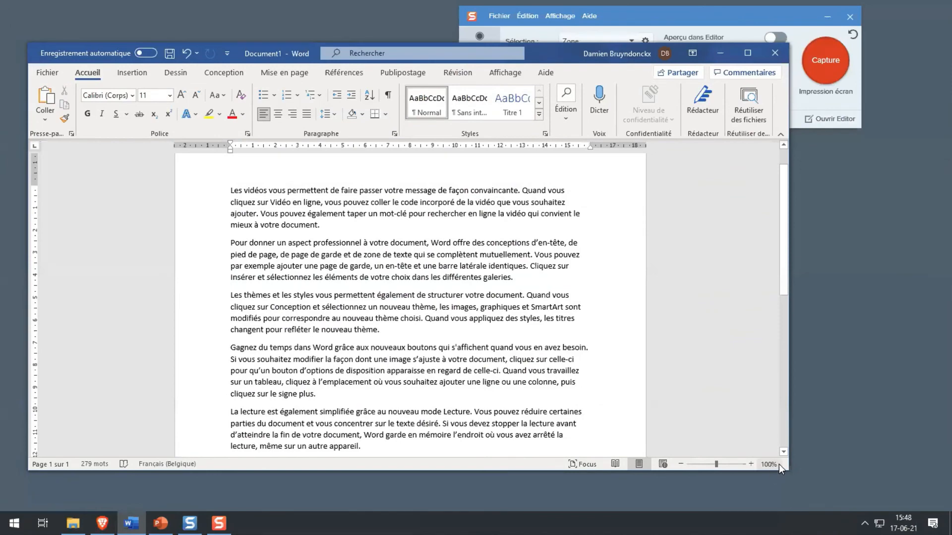
Shrink the Word window and expand the selection and sharing options of Snagit's All-in-One capture mode
left_click_drag(789, 469, 463, 371)
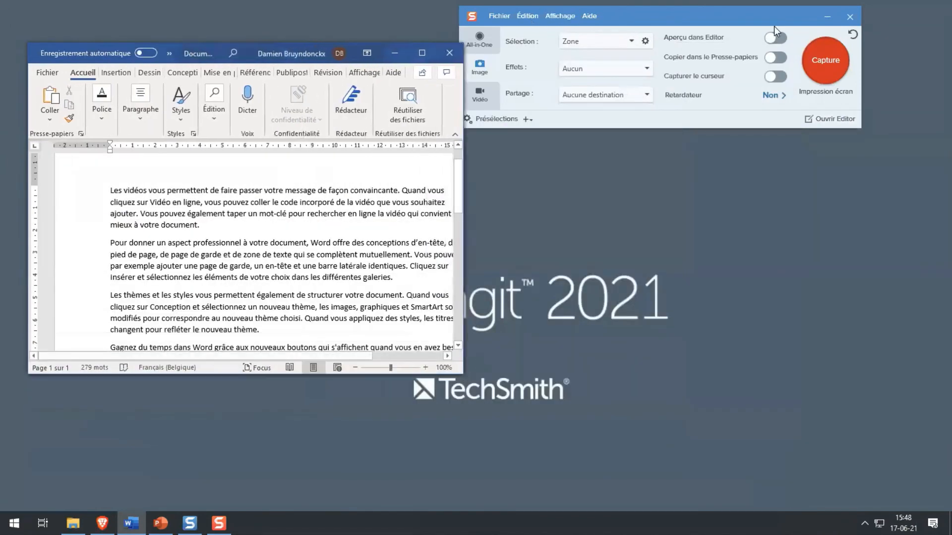
left_click(488, 96)
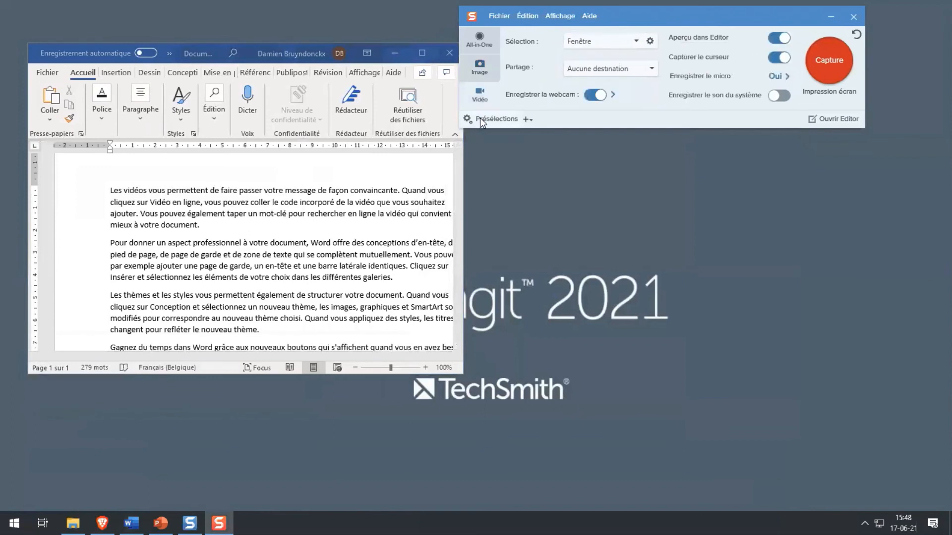
left_click(484, 44)
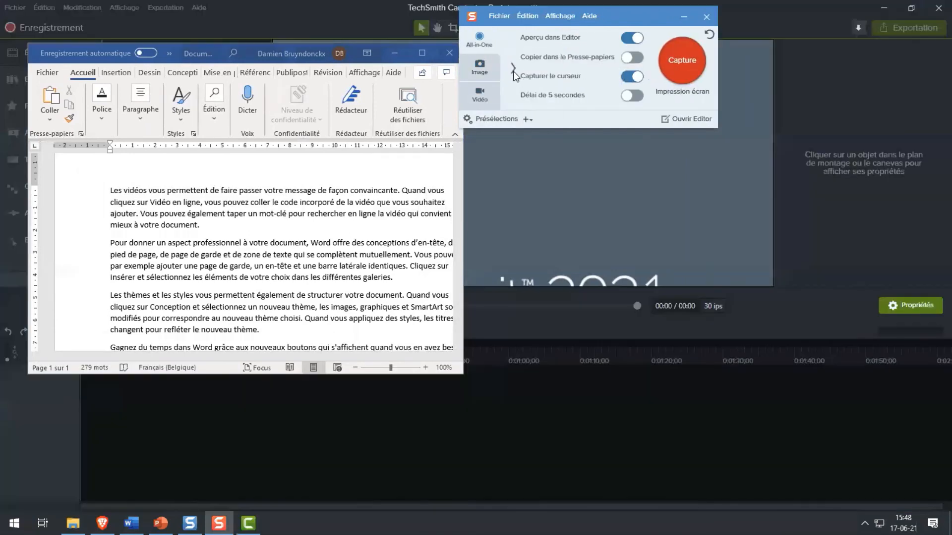
left_click(513, 69)
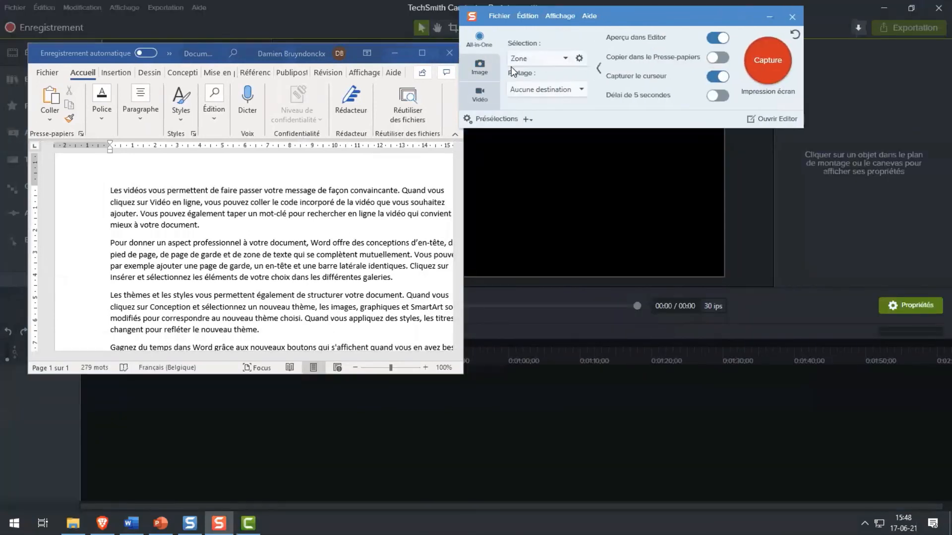
Switch to Camtasia with the Snag1 clip on its timeline and close it without saving the project
left_click(324, 19)
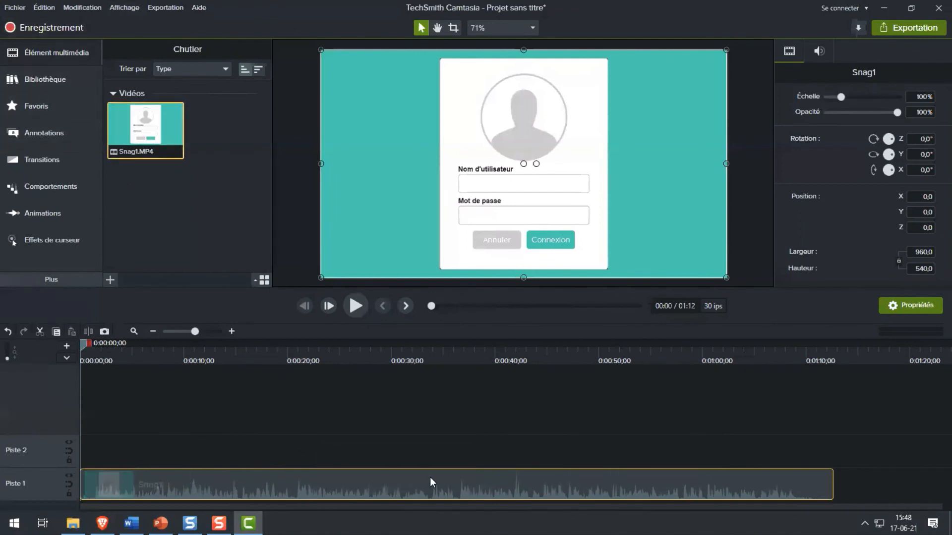
left_click(939, 8)
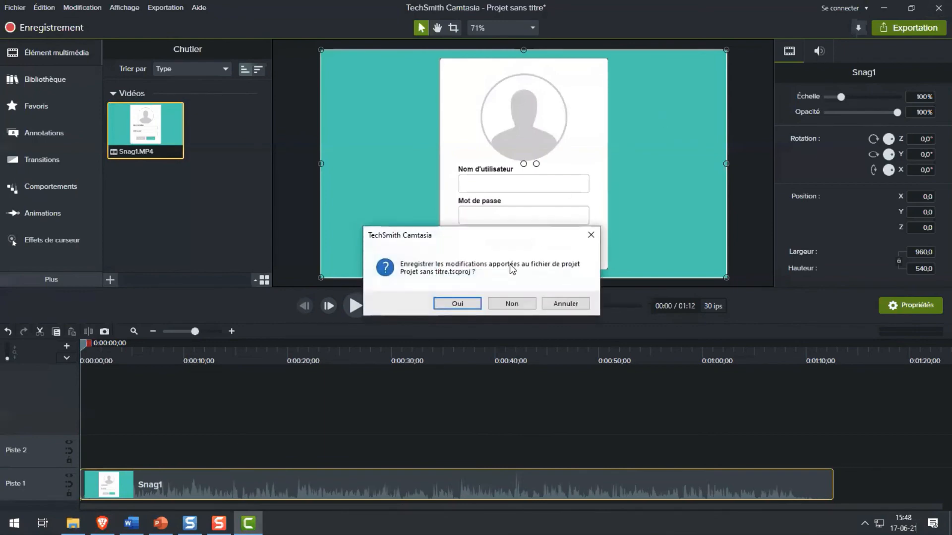
left_click(510, 302)
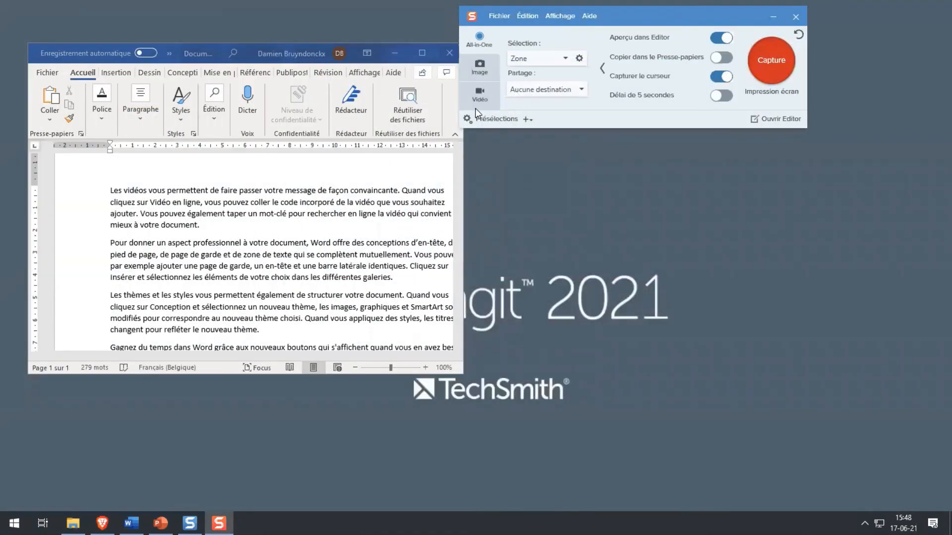
Reset the video capture settings to their defaults and choose Zone as the selection type
left_click(478, 99)
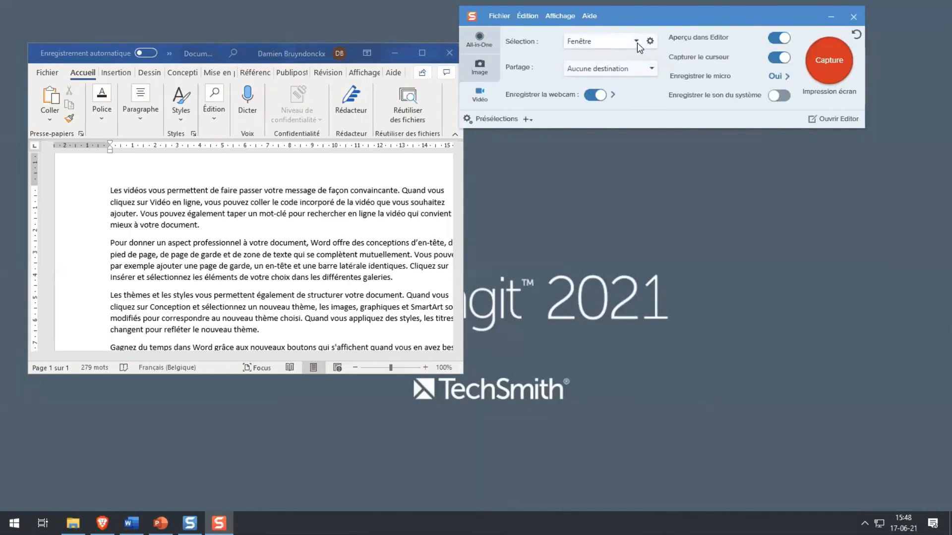
left_click(637, 41)
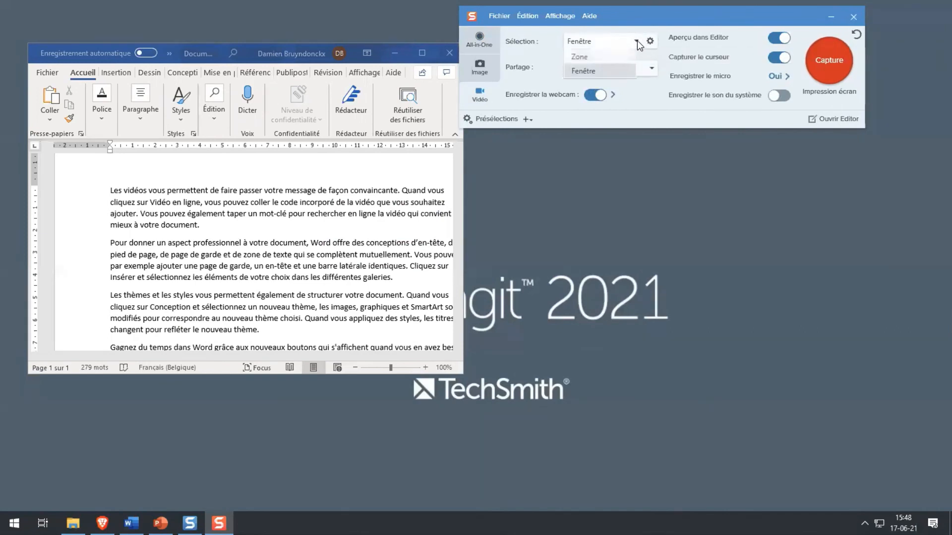
left_click(857, 36)
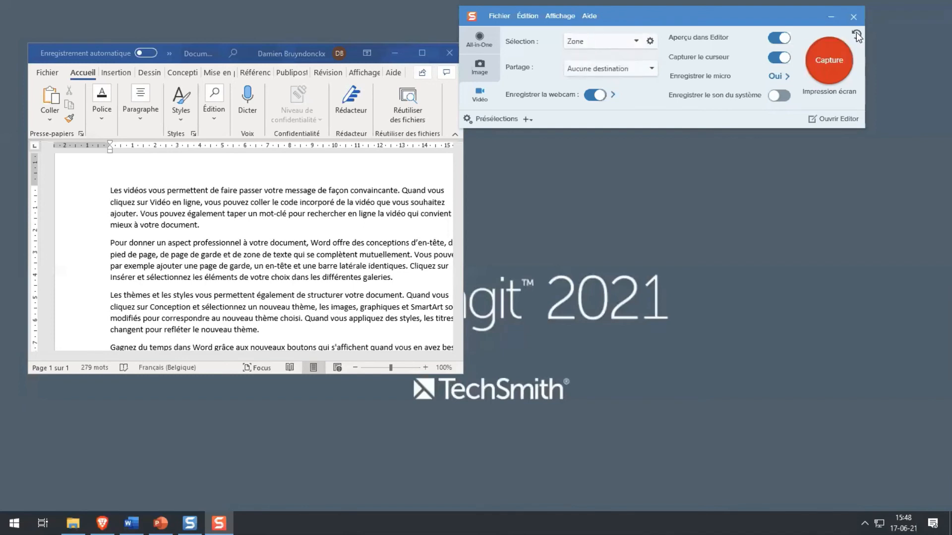
left_click(634, 41)
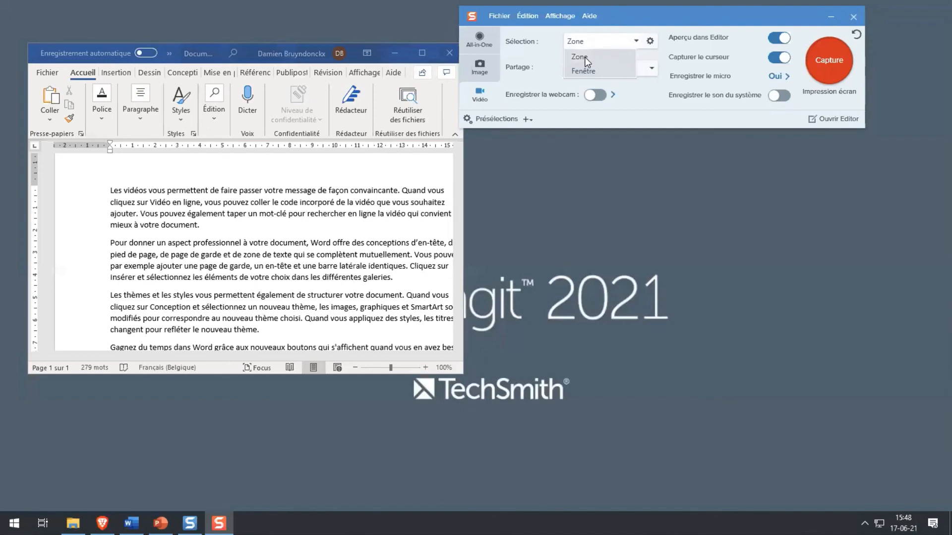
left_click(587, 61)
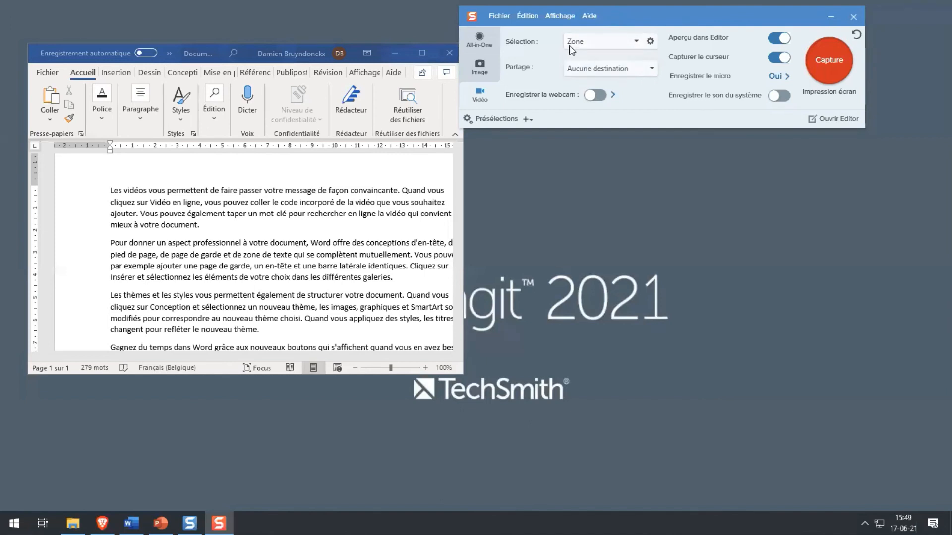
Start a Zone video capture, mark out a 982 x 604 px recording area, and cancel it
left_click(829, 65)
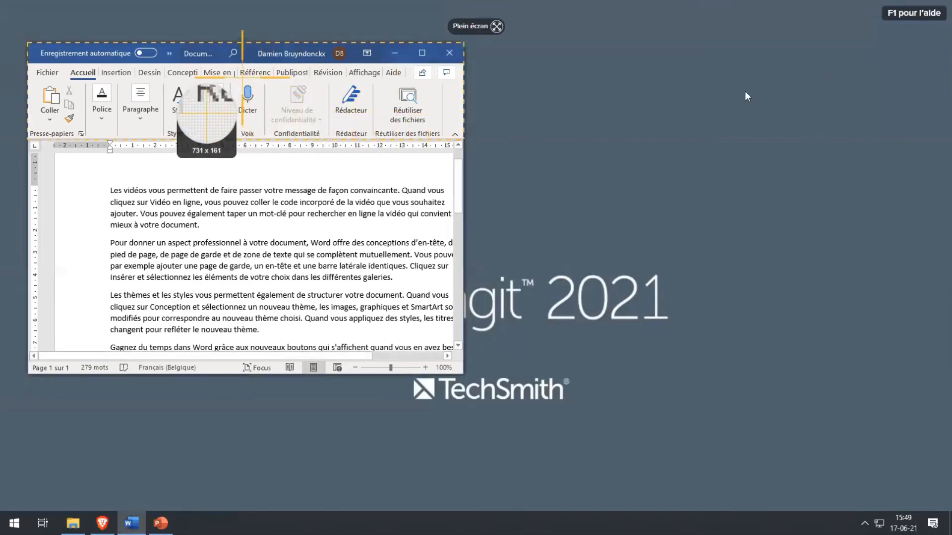
left_click_drag(242, 77, 826, 436)
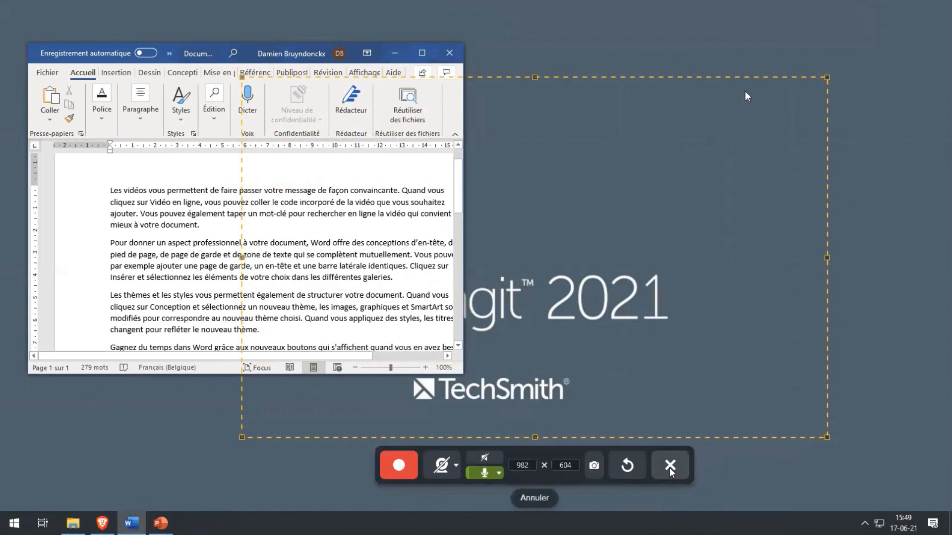
left_click(671, 466)
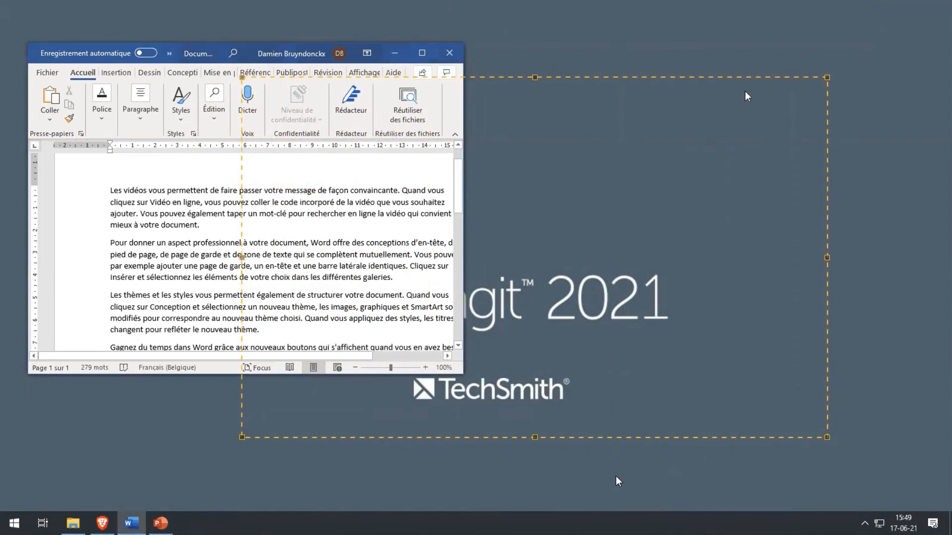
Set the video selection type to Fenêtre, target the Word window for recording, and cancel the capture
left_click(634, 41)
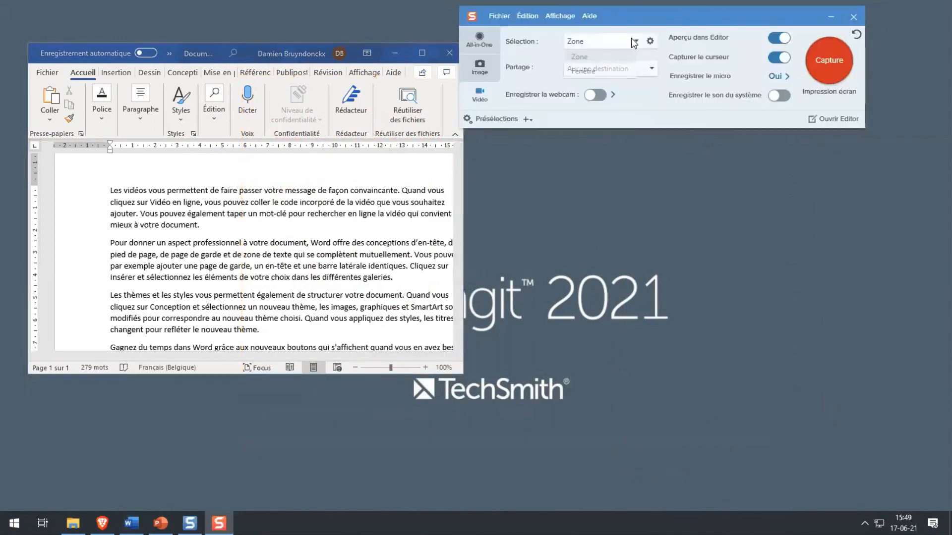
left_click(583, 71)
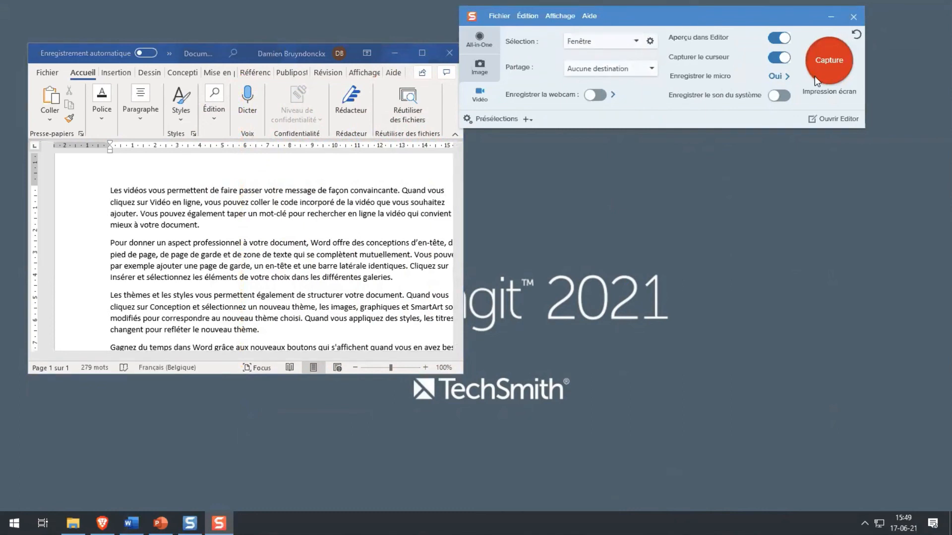
left_click(829, 62)
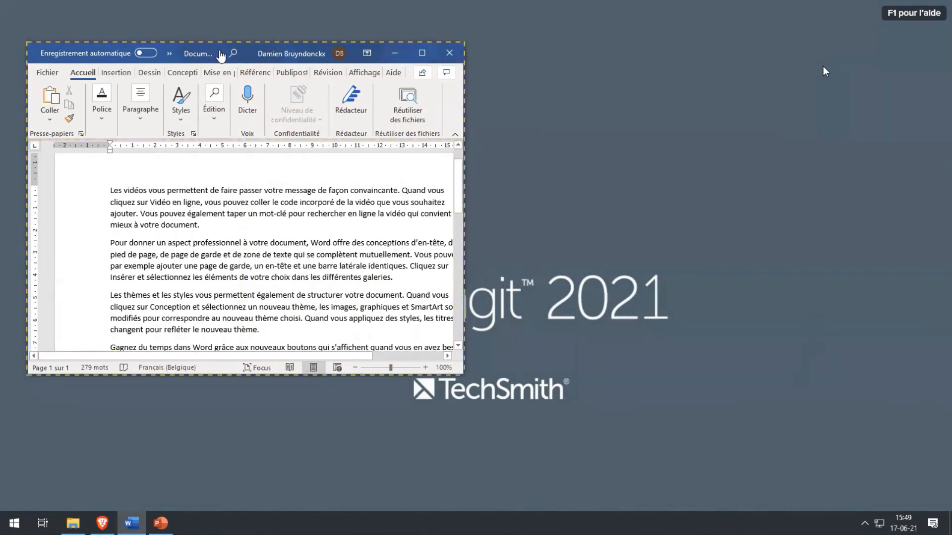
left_click(222, 56)
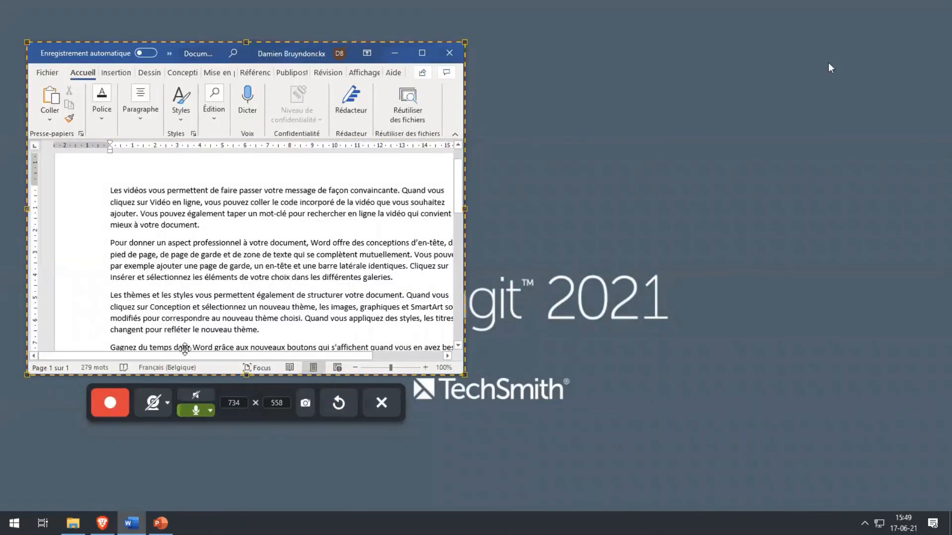
left_click(381, 403)
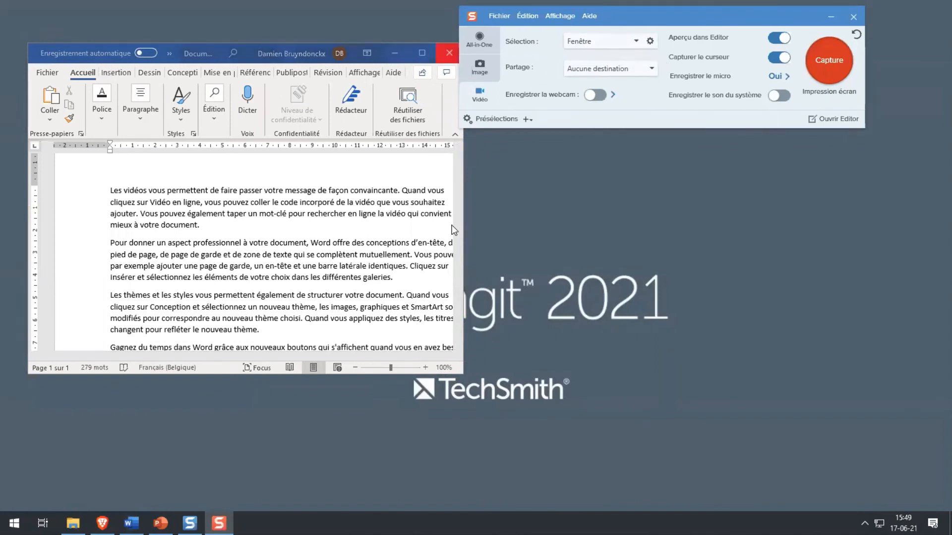
Shrink the Word window further and keep Fenêtre as the video selection type
left_click(103, 46)
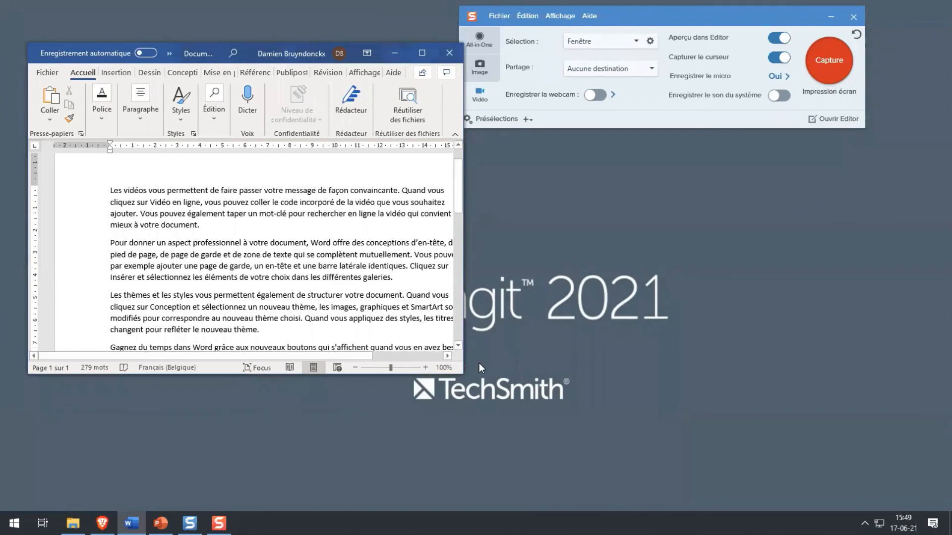
left_click_drag(464, 373, 419, 340)
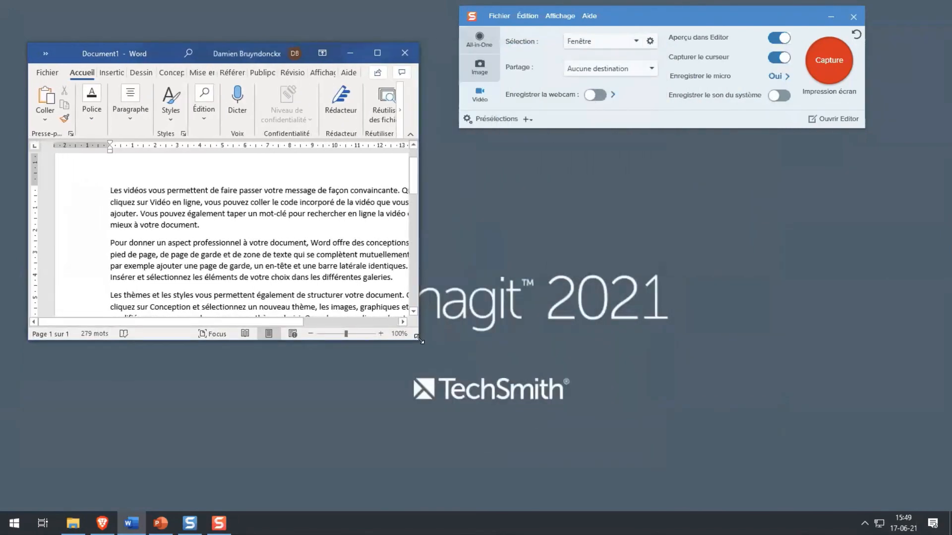
left_click(596, 41)
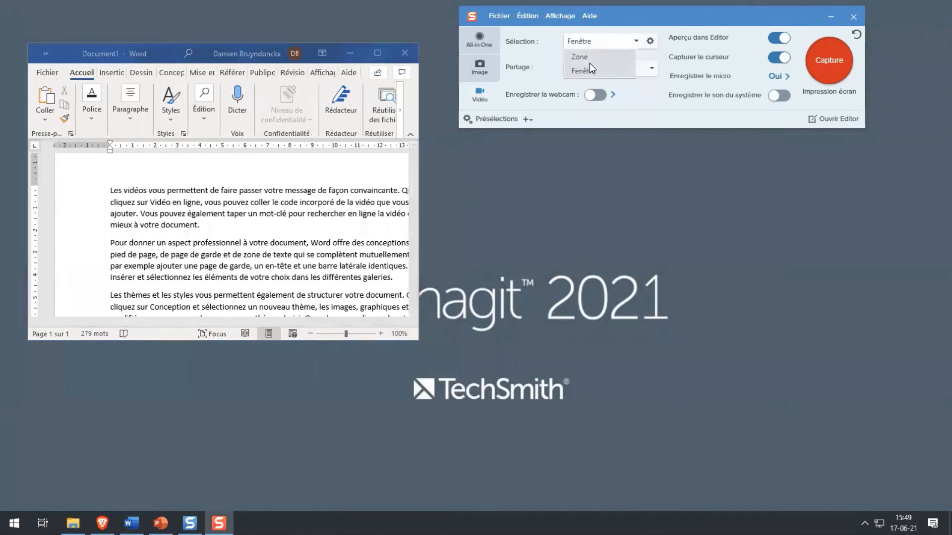
left_click(595, 73)
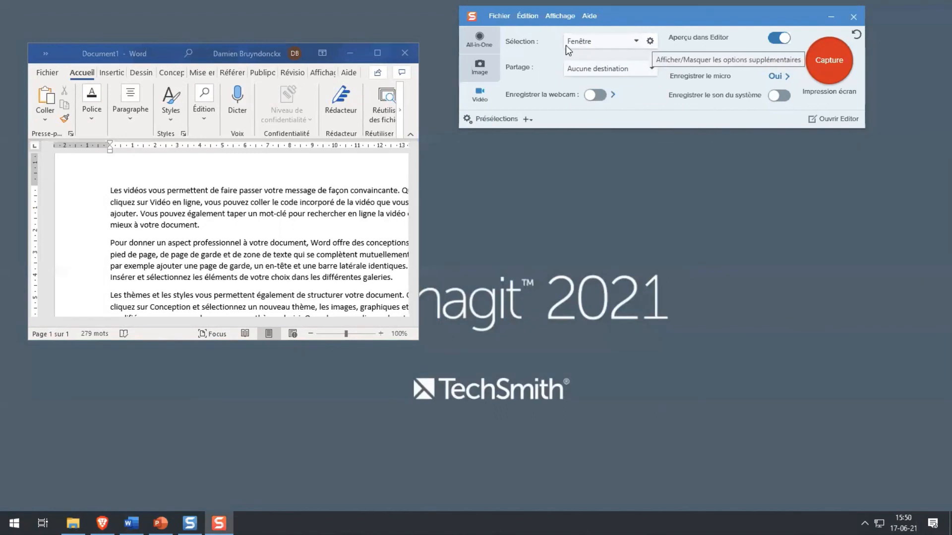
Compare the selection options of the Image and All-in-One capture modes, and return to Video mode
left_click(485, 75)
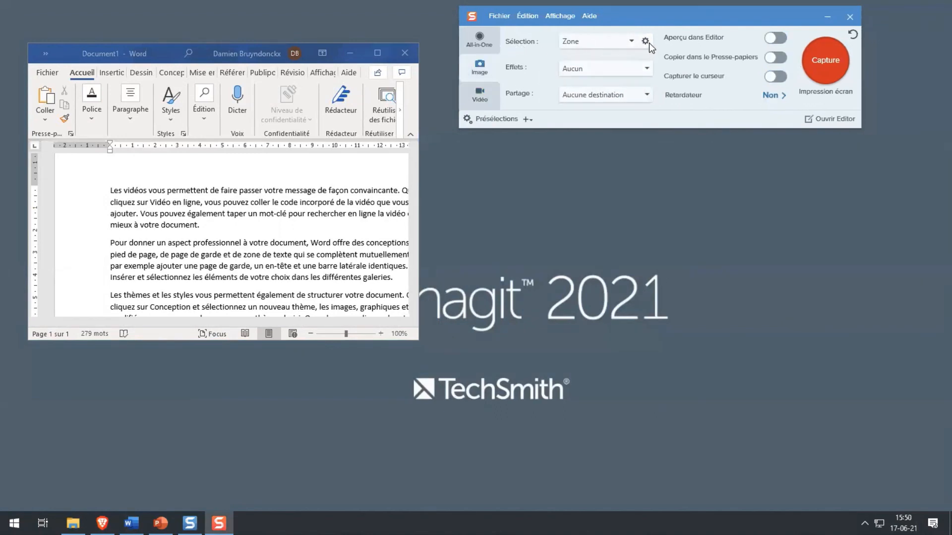
left_click(479, 40)
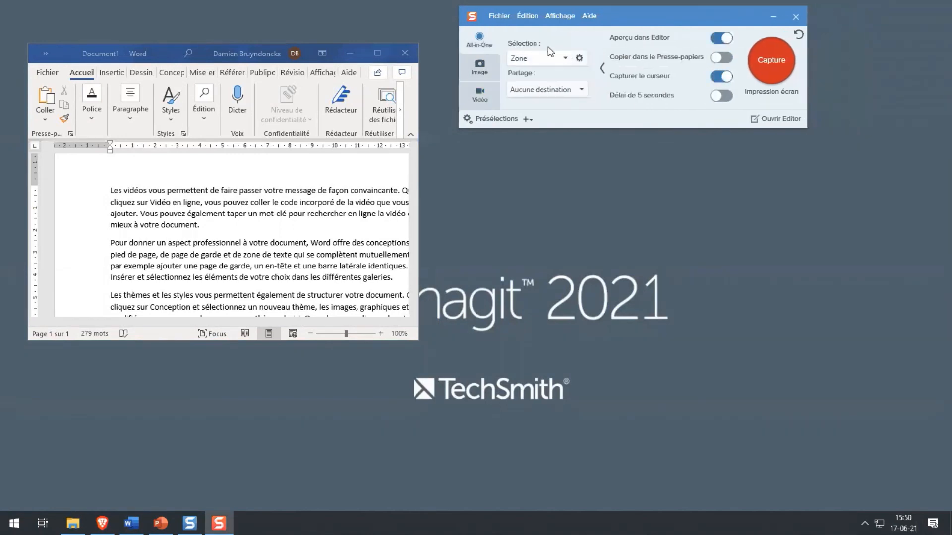
left_click(480, 68)
left_click(480, 96)
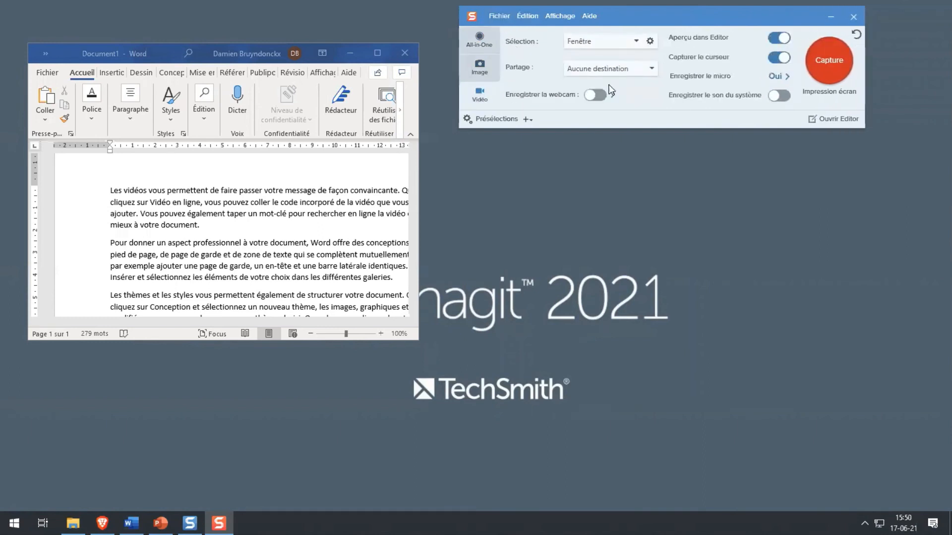
Set the Fenêtre selection to use a fixed size of 1280 px wide by 720 px high
left_click(650, 42)
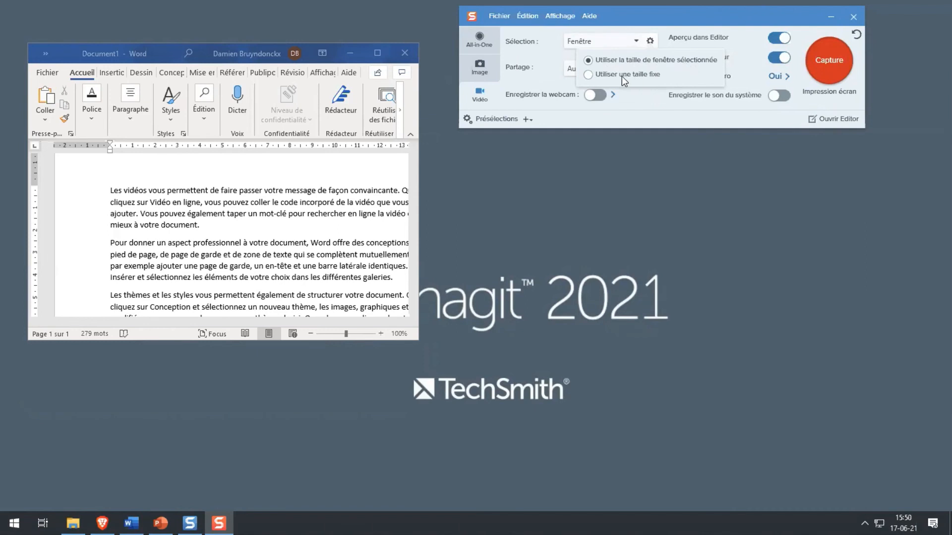
left_click(588, 75)
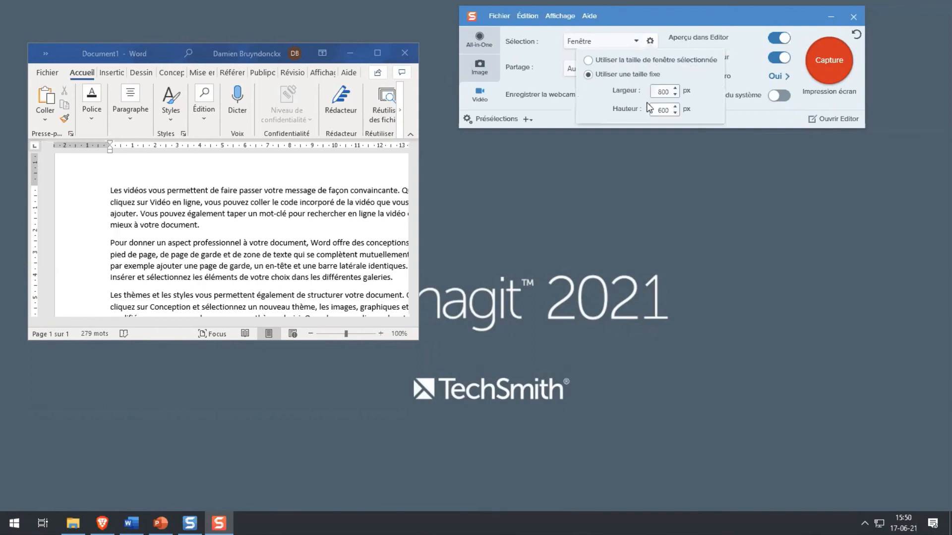
double_click(659, 93)
type("1280")
double_click(659, 111)
type("720")
Start a video capture on the Word window to resize it to the fixed 1280 x 720 px, and cancel the recording
left_click(831, 57)
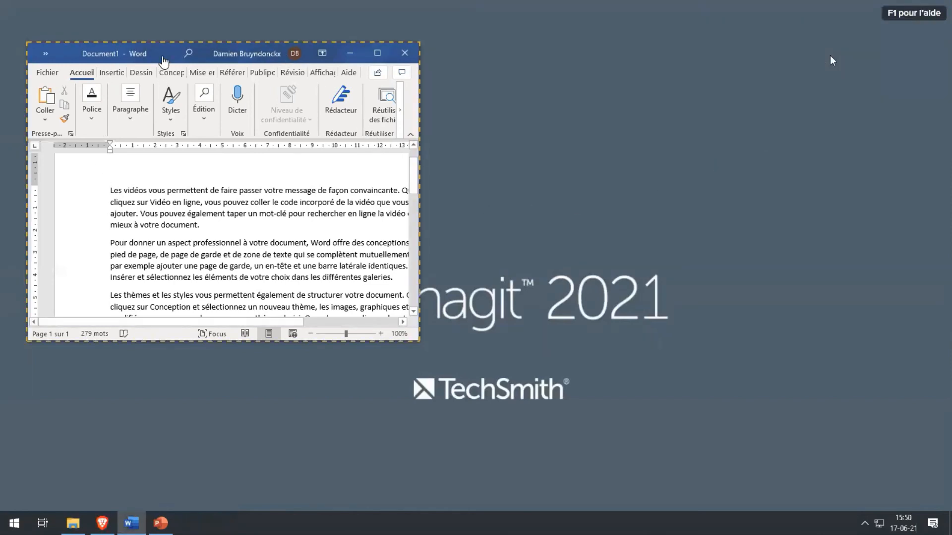
left_click(163, 60)
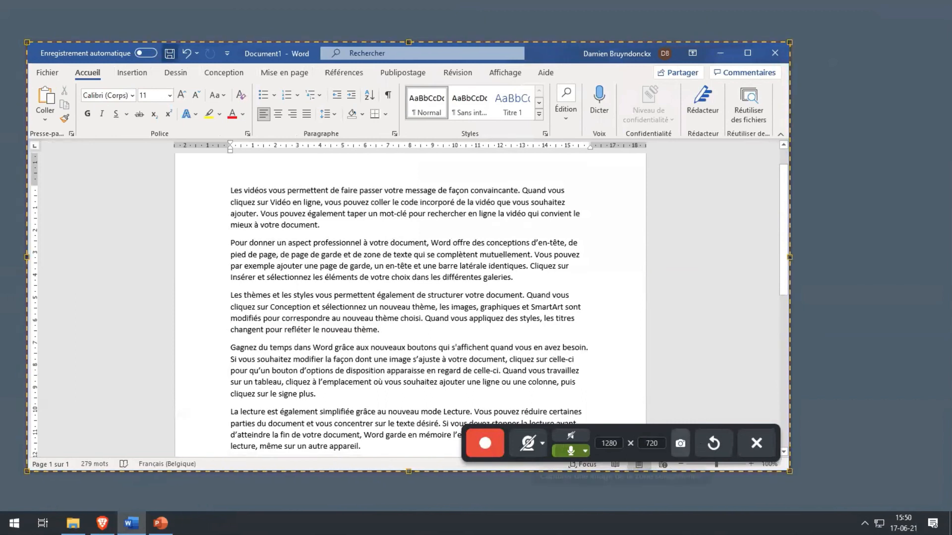
left_click(758, 444)
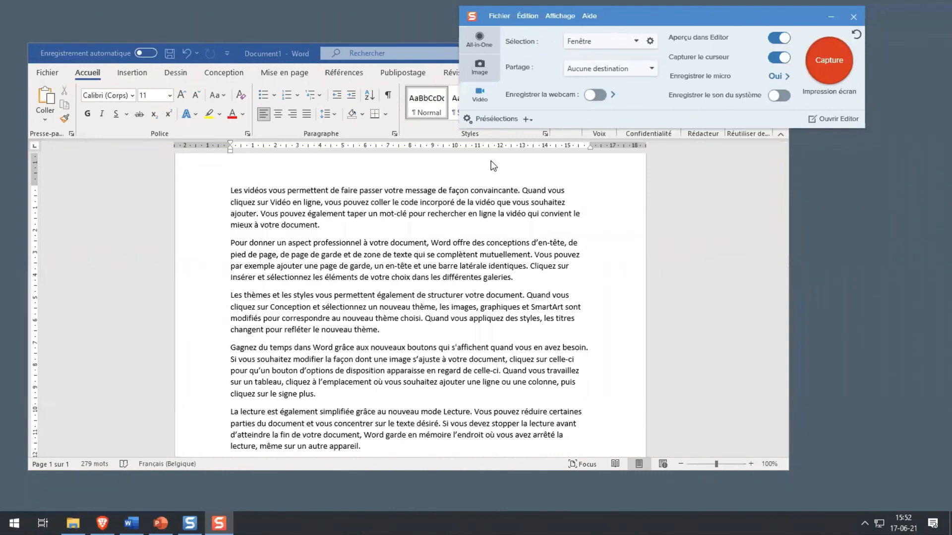
Switch to Snagit Editor and browse the recent captures through to the oldest ones
left_click(190, 523)
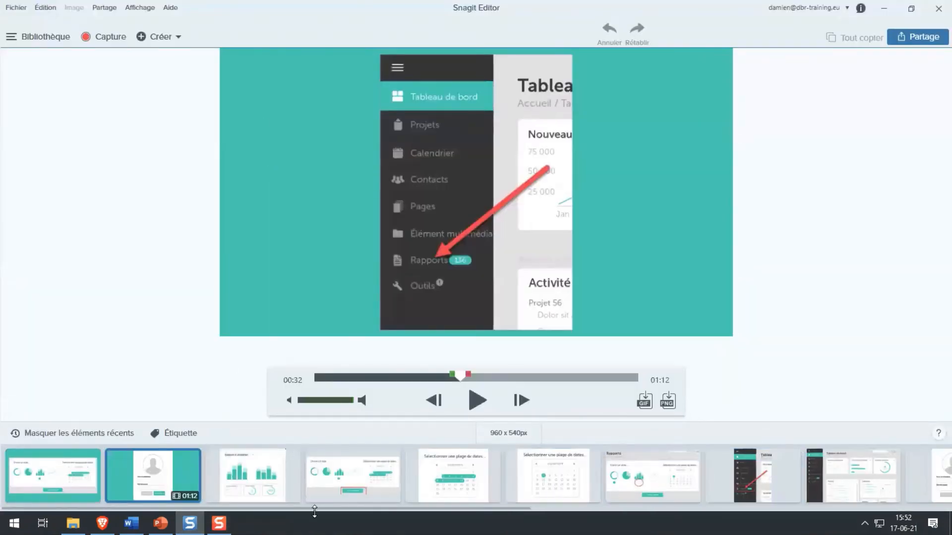
left_click_drag(314, 511, 127, 513)
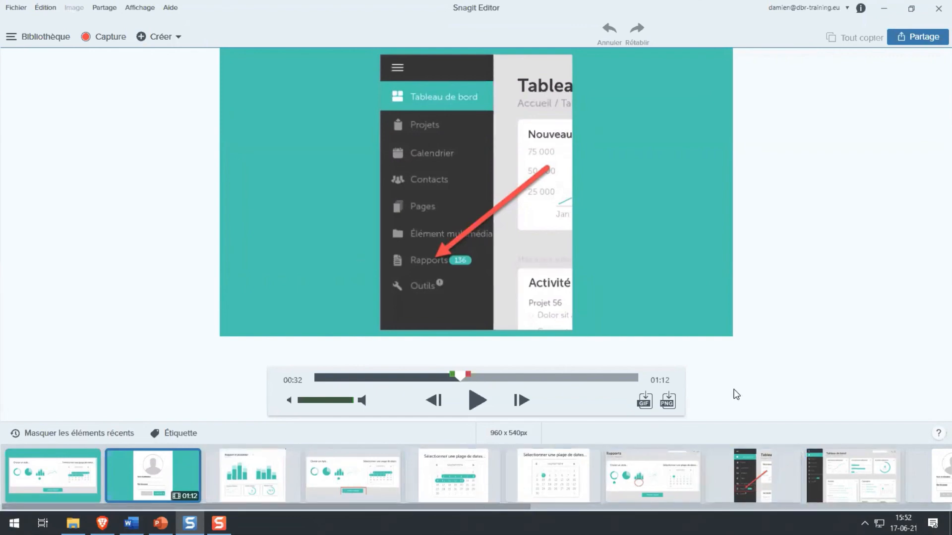
left_click_drag(446, 507, 907, 491)
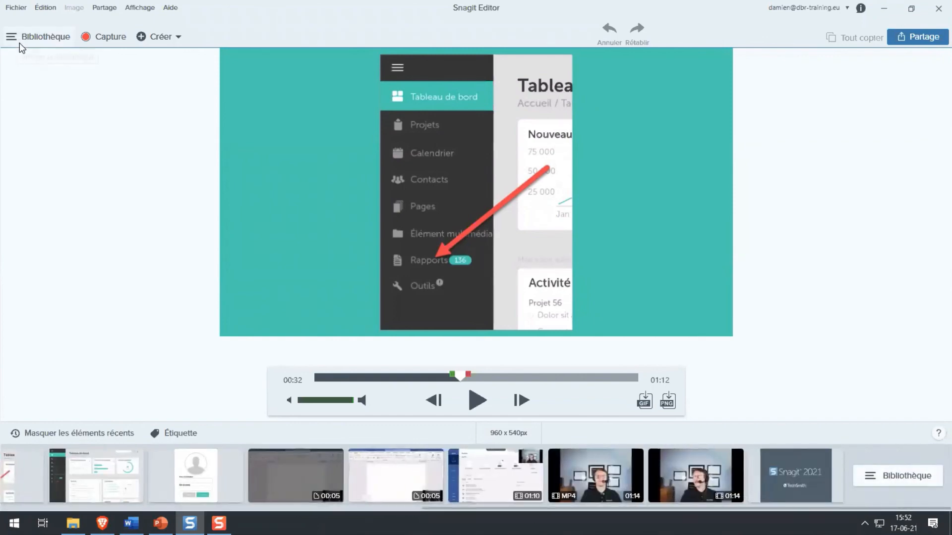
Select six March and May captures from 2020 and 2021 among the library's images and start creating a video from them
left_click(31, 37)
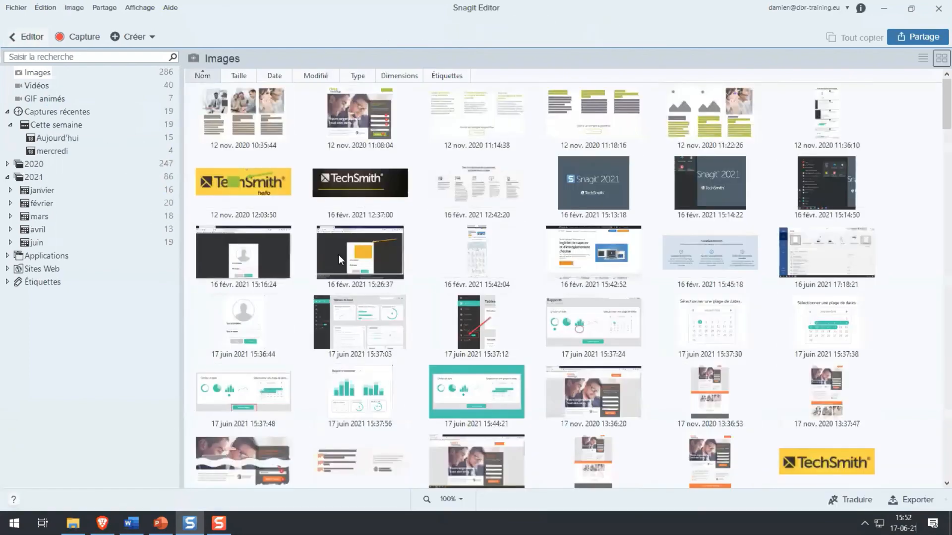
scroll(936, 92, "down", 10)
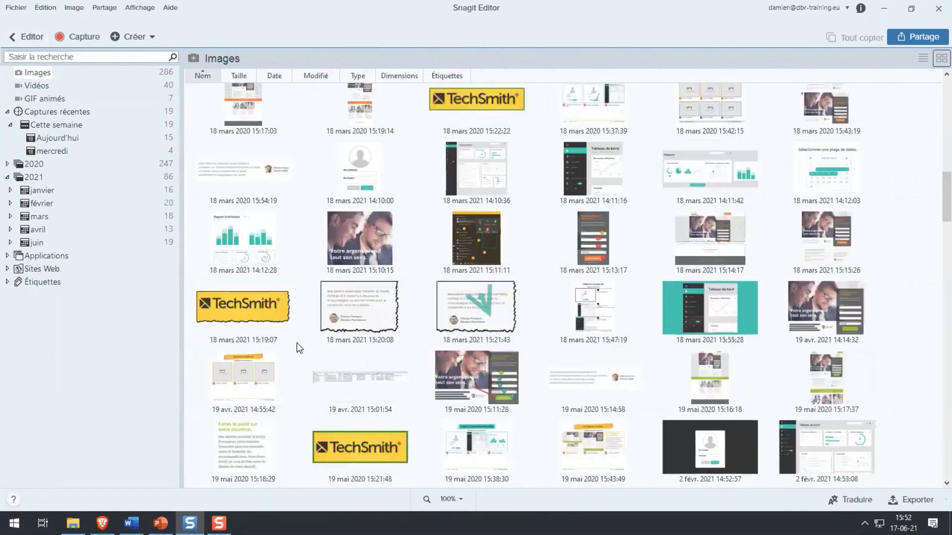
left_click(830, 386)
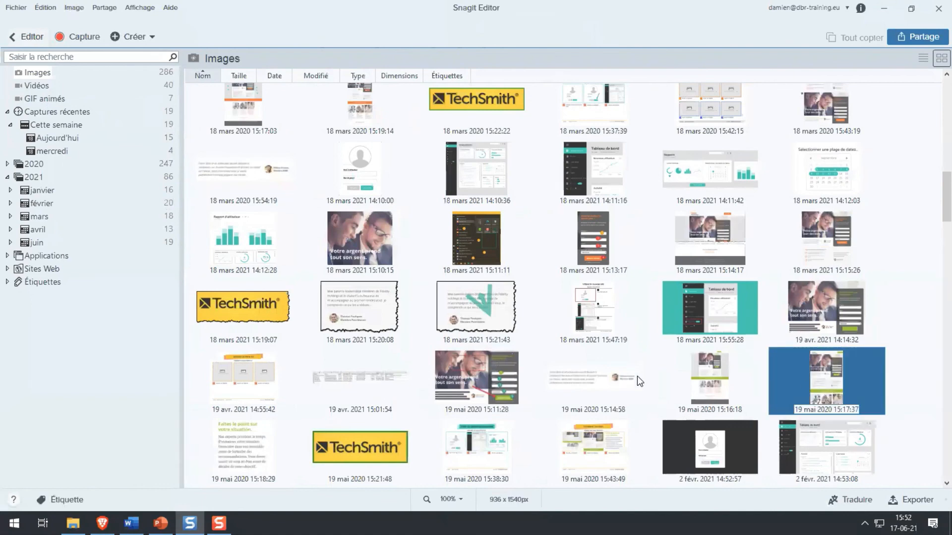
left_click(588, 386, "ctrl")
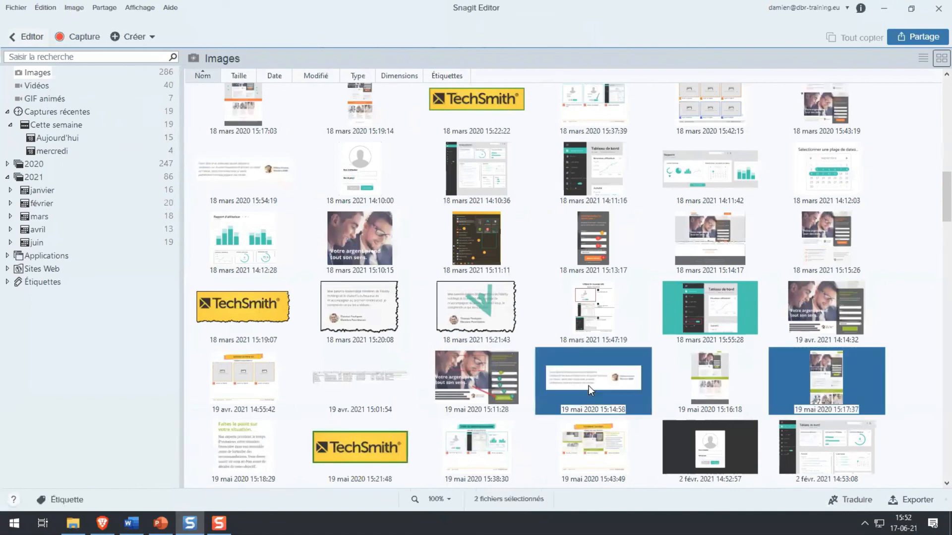
left_click(263, 169, "ctrl")
left_click(694, 111, "ctrl")
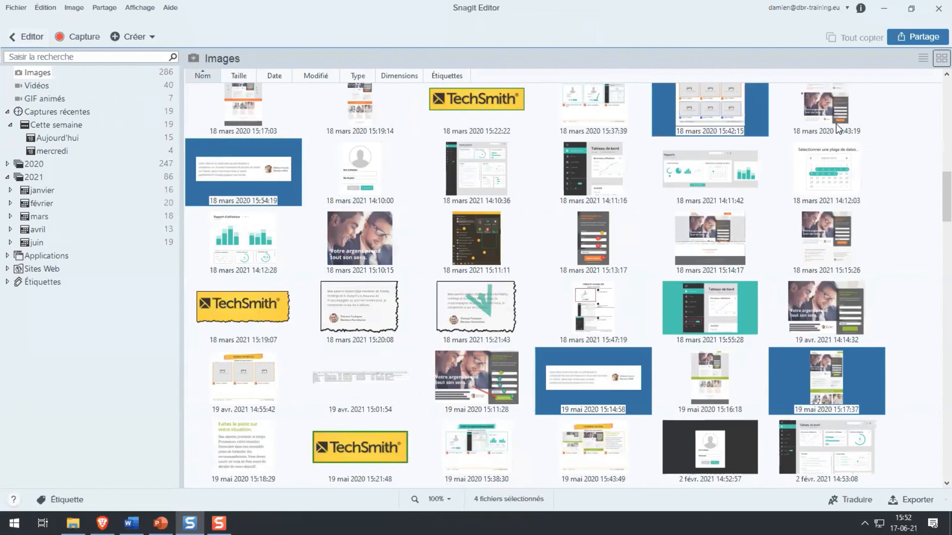
left_click(733, 183, "ctrl")
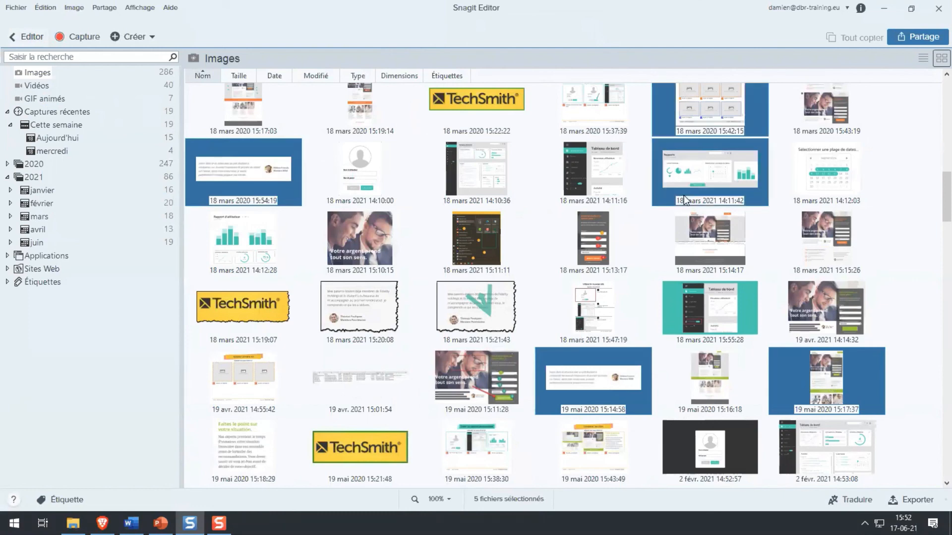
left_click(247, 436, "ctrl")
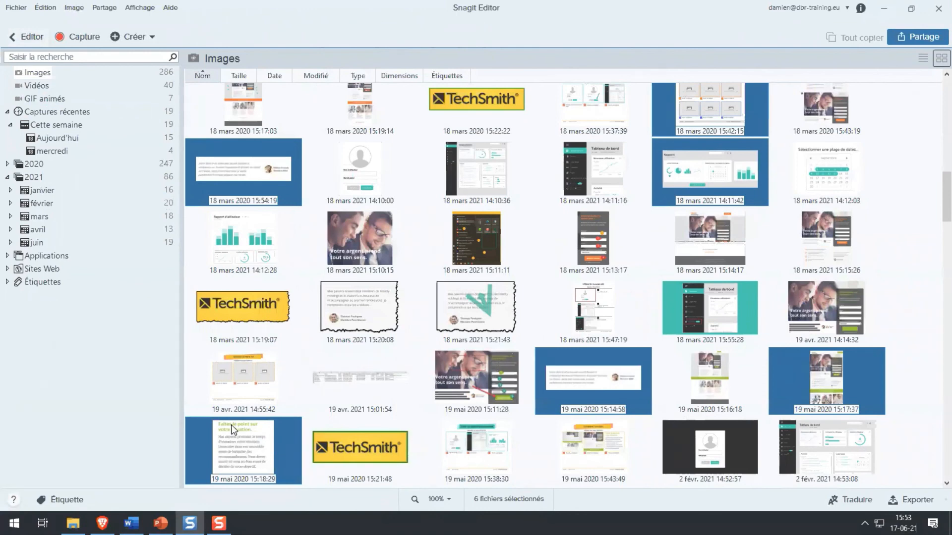
right_click(239, 444)
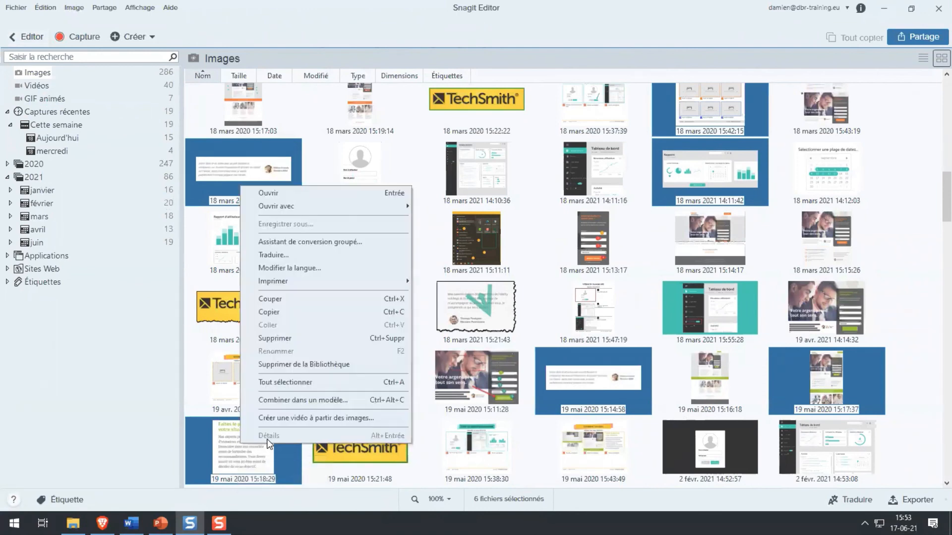
left_click(308, 419)
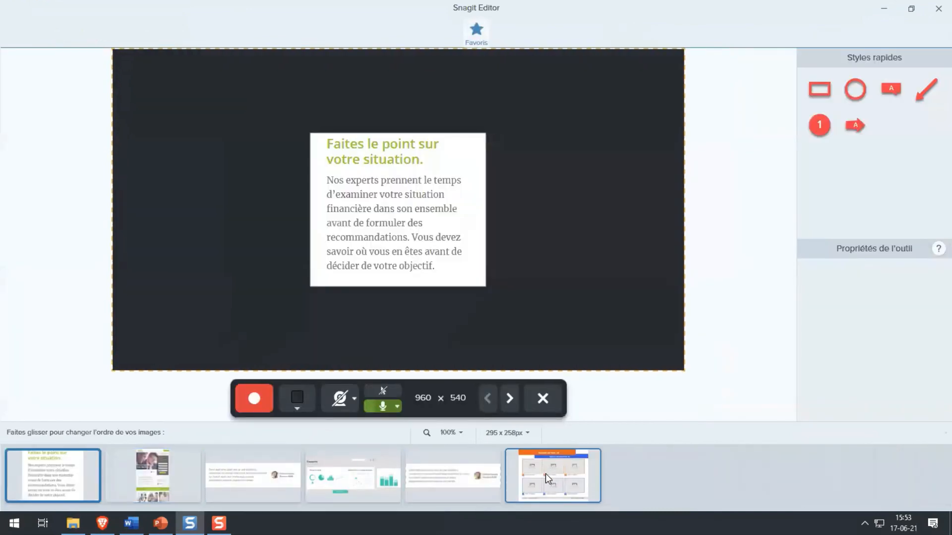
Preview the images of the video sequence from the last one back to the first, and cancel the recording
left_click(546, 474)
left_click(473, 477)
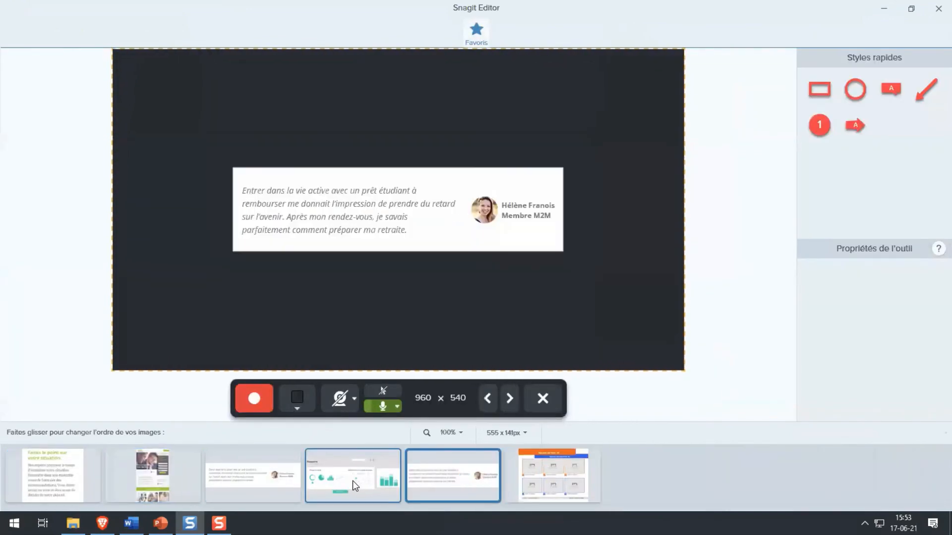
left_click(352, 481)
left_click(269, 482)
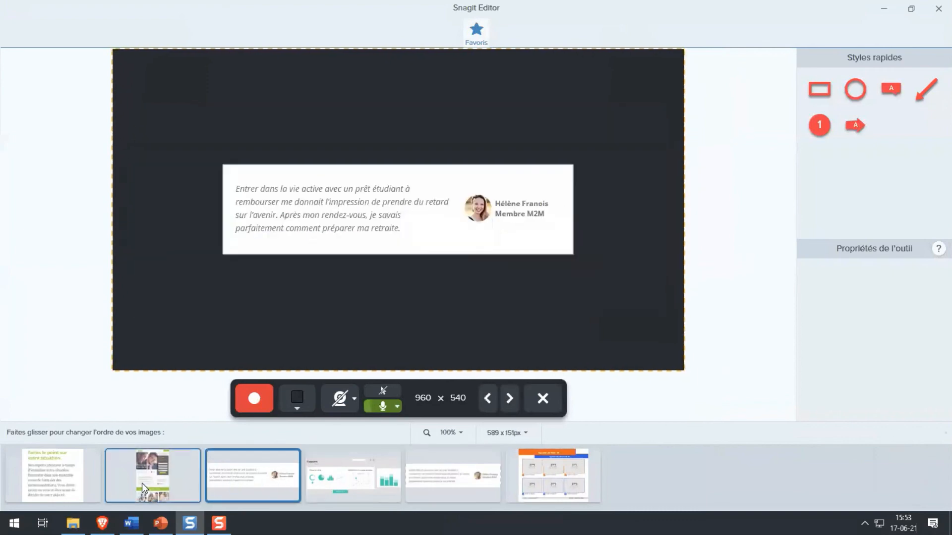
left_click(76, 482)
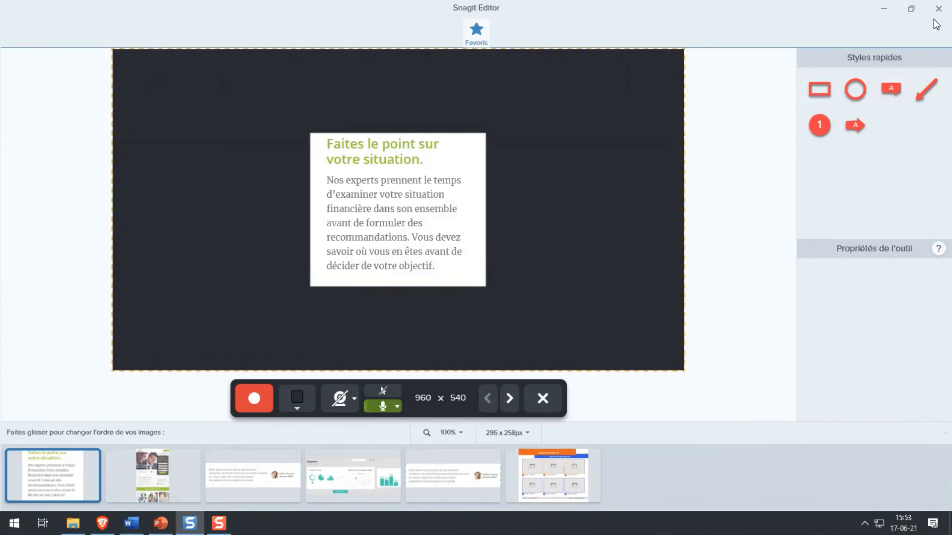
left_click(545, 398)
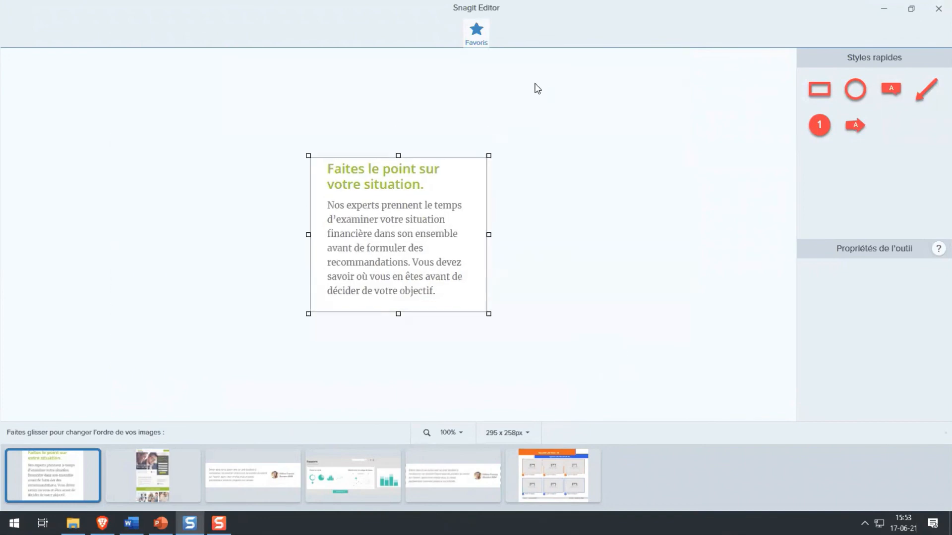
Look at the files available to open in the SnagItLikeAPro folder, and leave without opening any
left_click(16, 7)
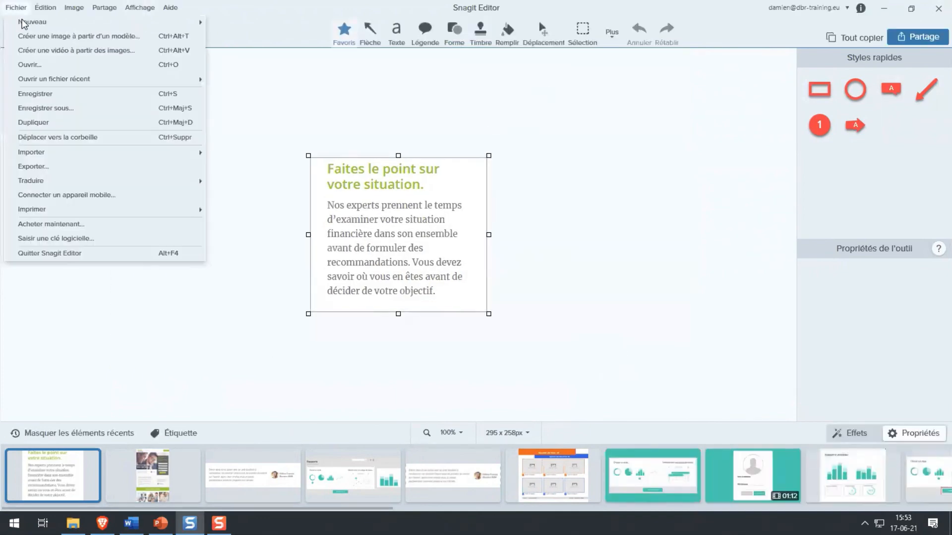
left_click(31, 66)
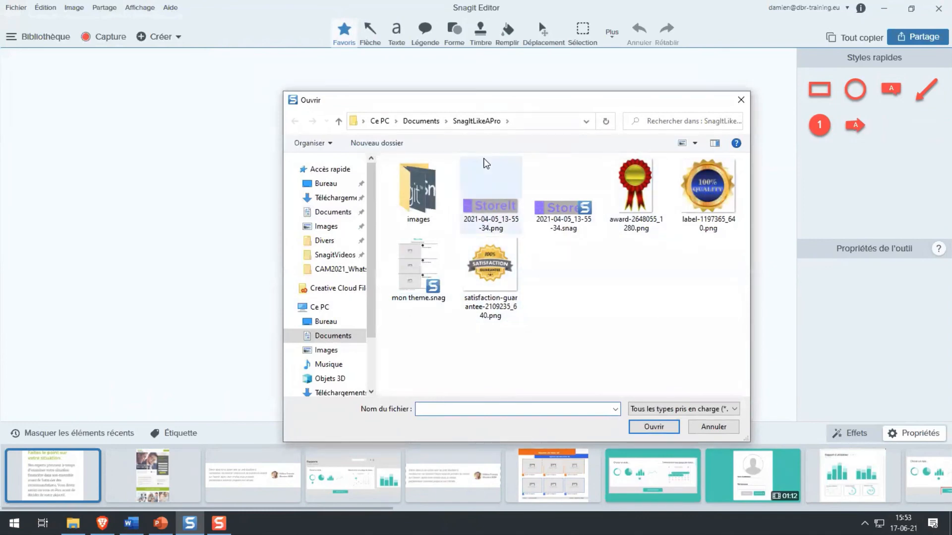
left_click(723, 430)
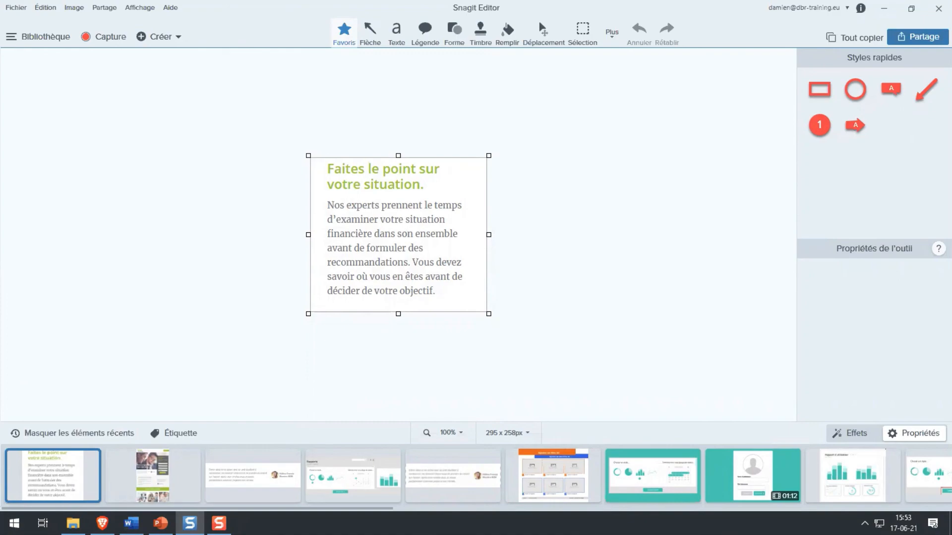
Switch to PowerPoint and show slide 11 about the next advanced webinar
left_click(160, 523)
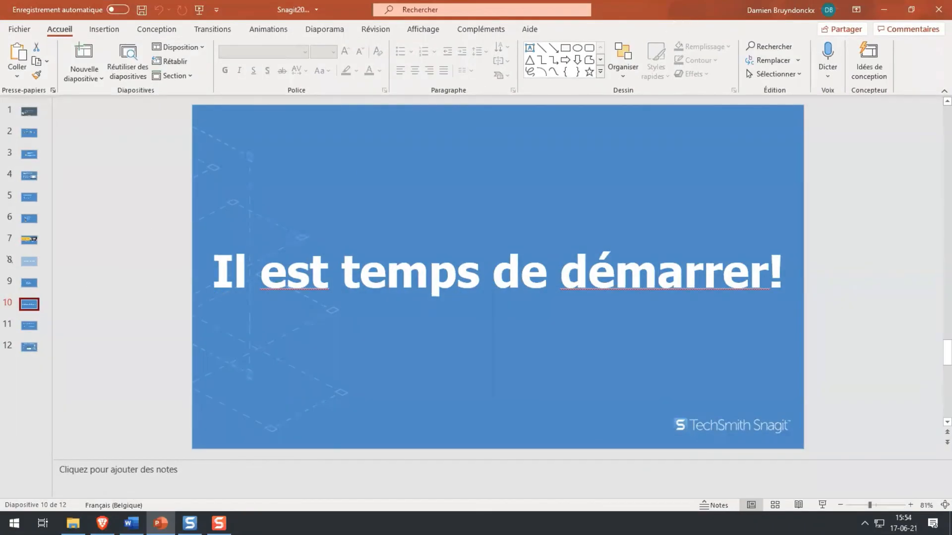
left_click(30, 327)
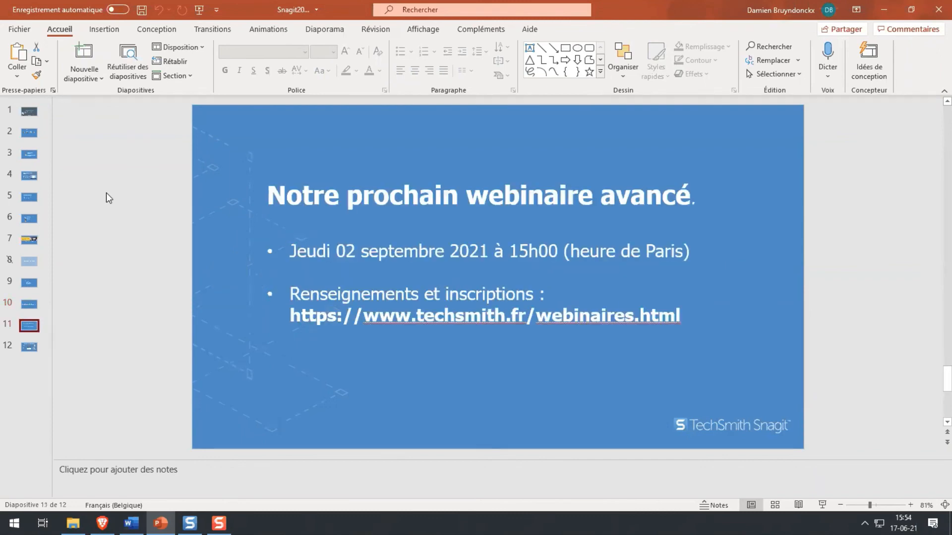